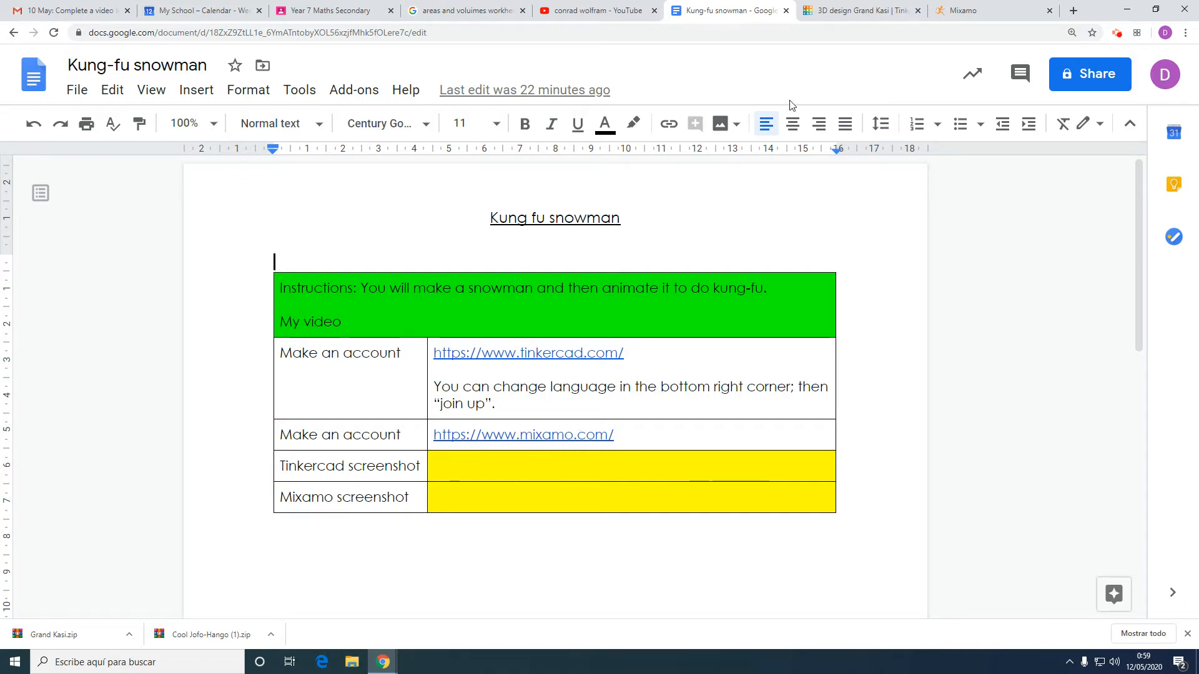
Step: Open the Tinkercad website from the account link in the Kung-fu snowman document
left_click(860, 9)
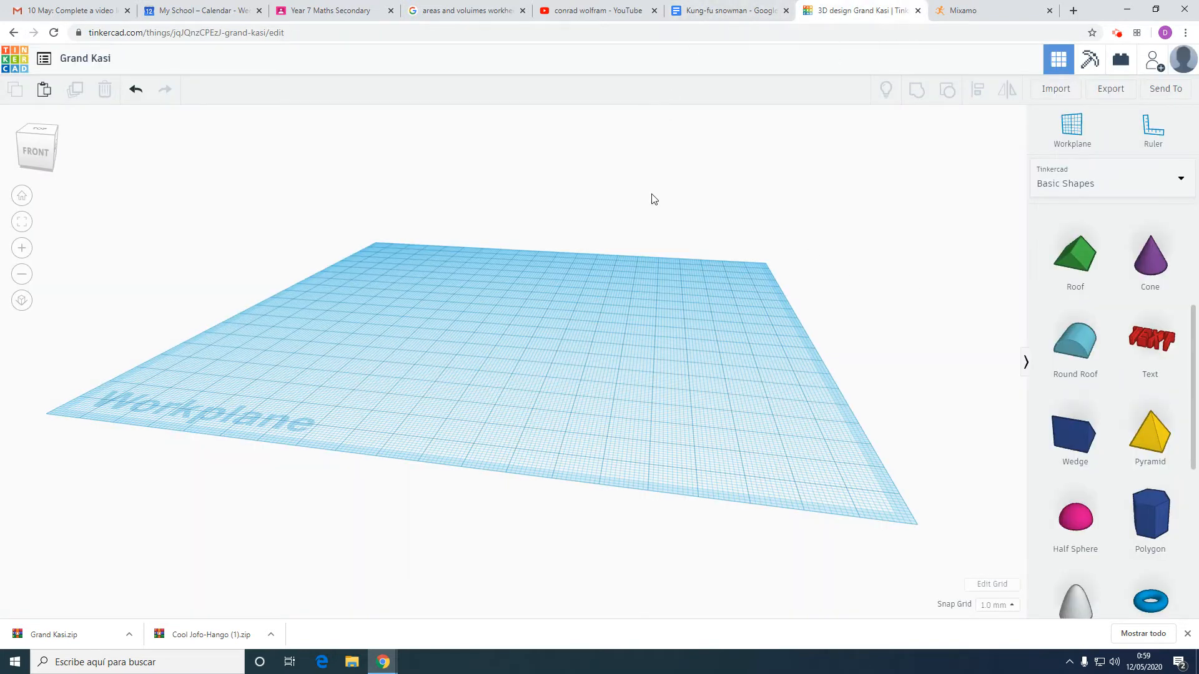
left_click(743, 10)
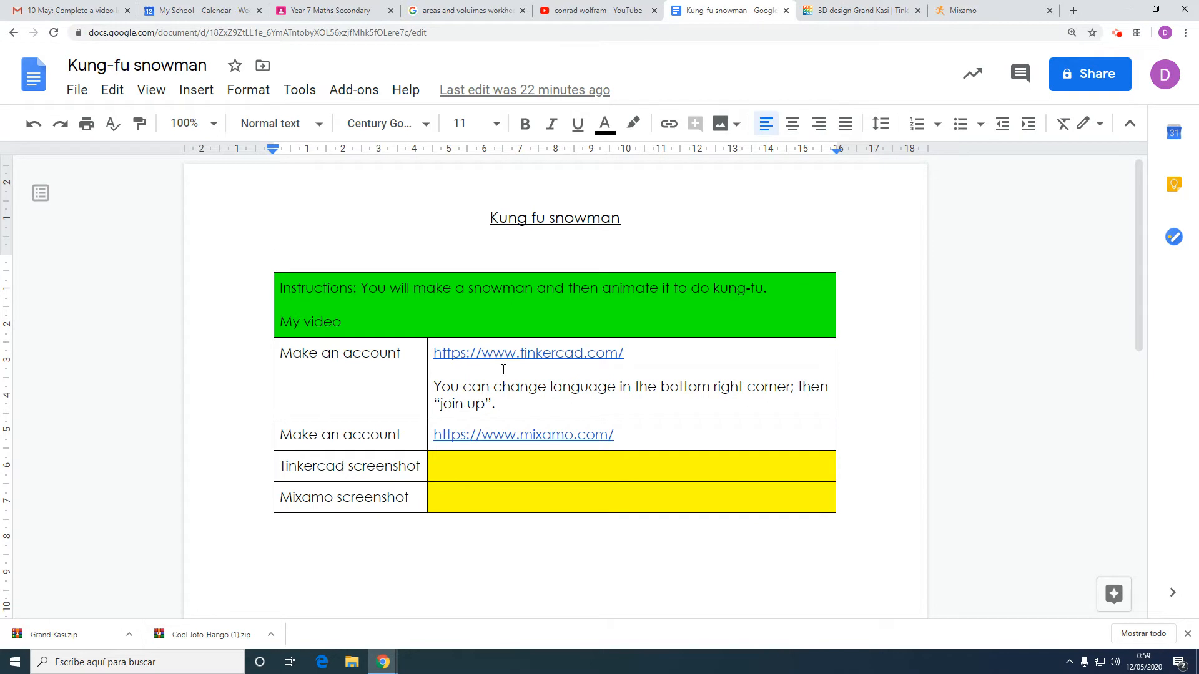
right_click(566, 354)
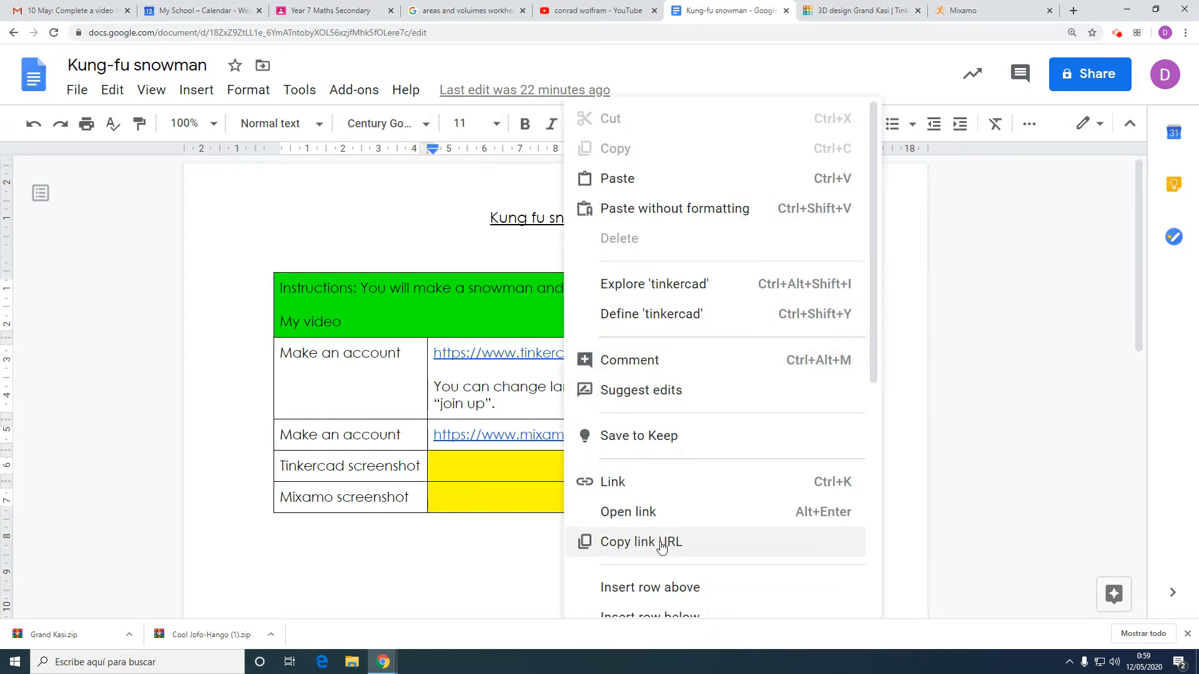
left_click(621, 514)
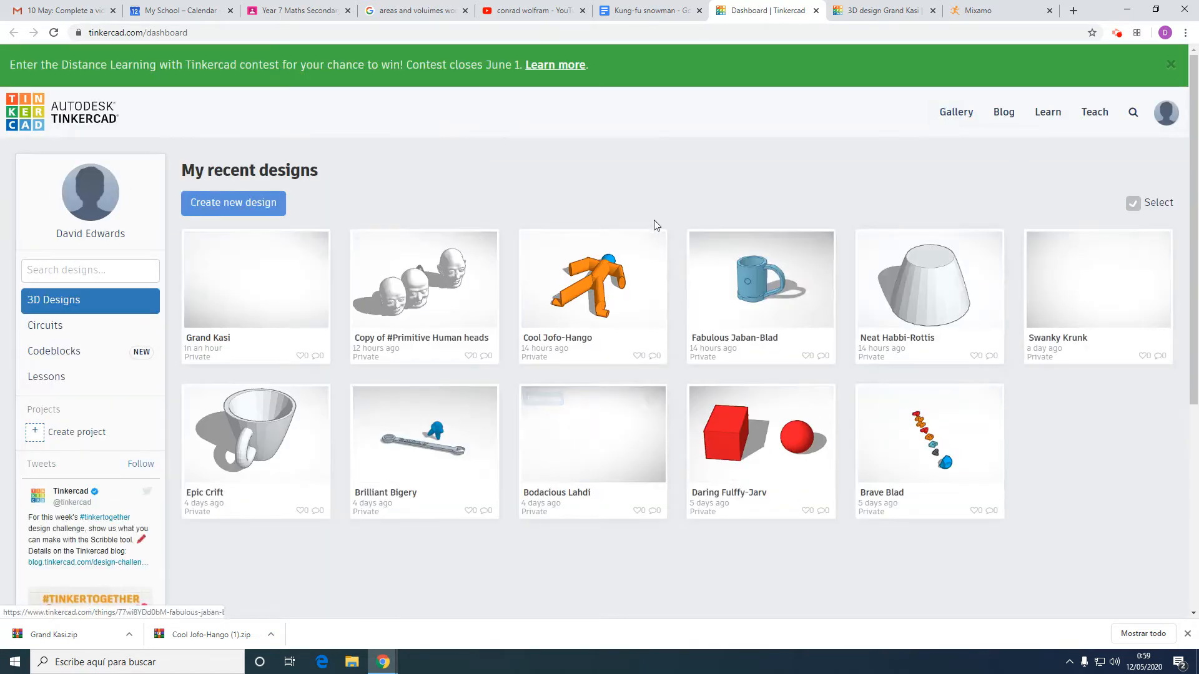
Step: Show the language list in the dashboard's footer and choose English (Default)
scroll(749, 212, "down", 5)
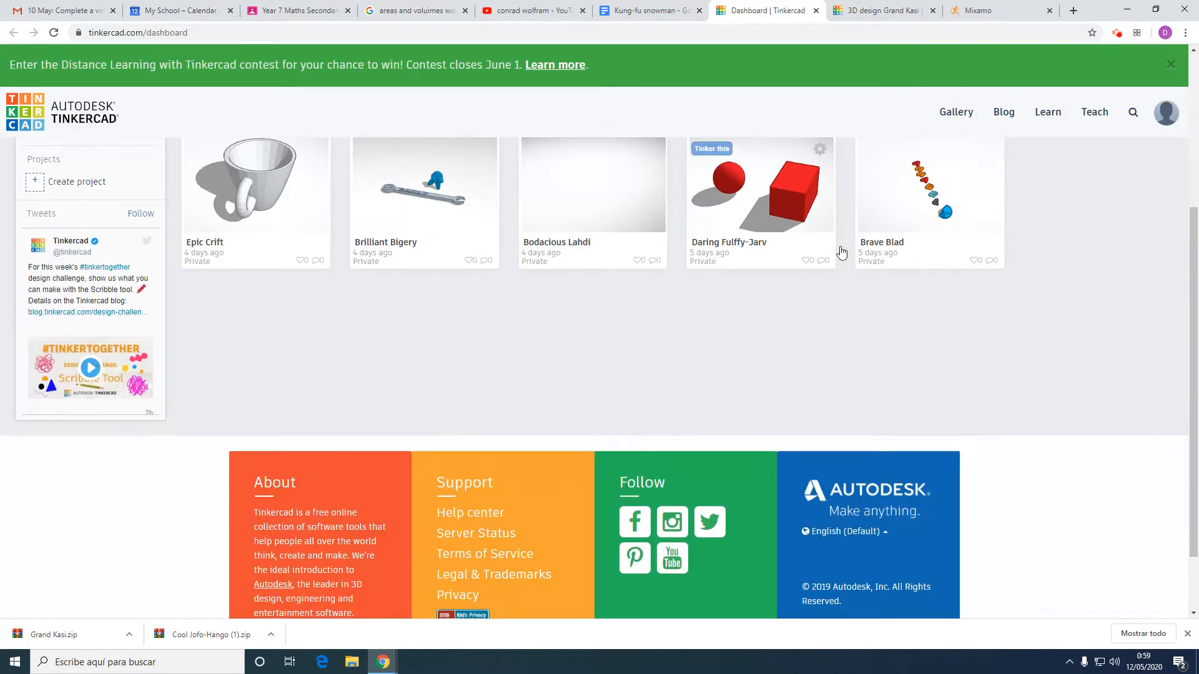
left_click(869, 449)
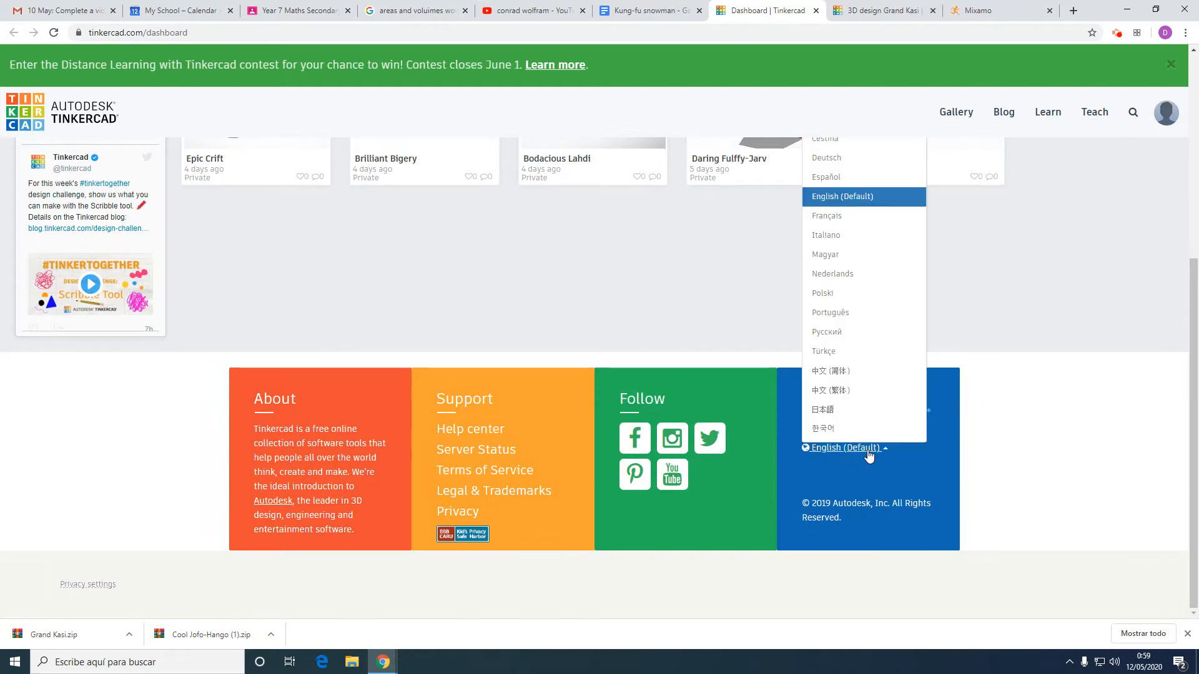
left_click(838, 197)
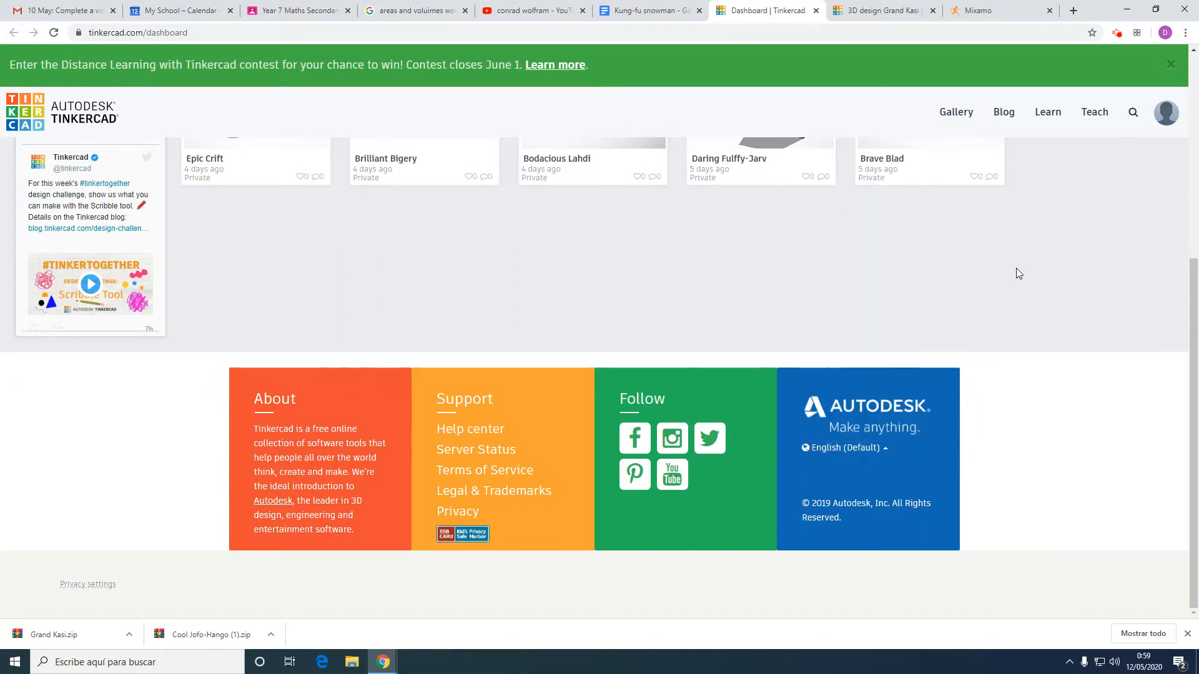
scroll(1023, 275, "up", 5)
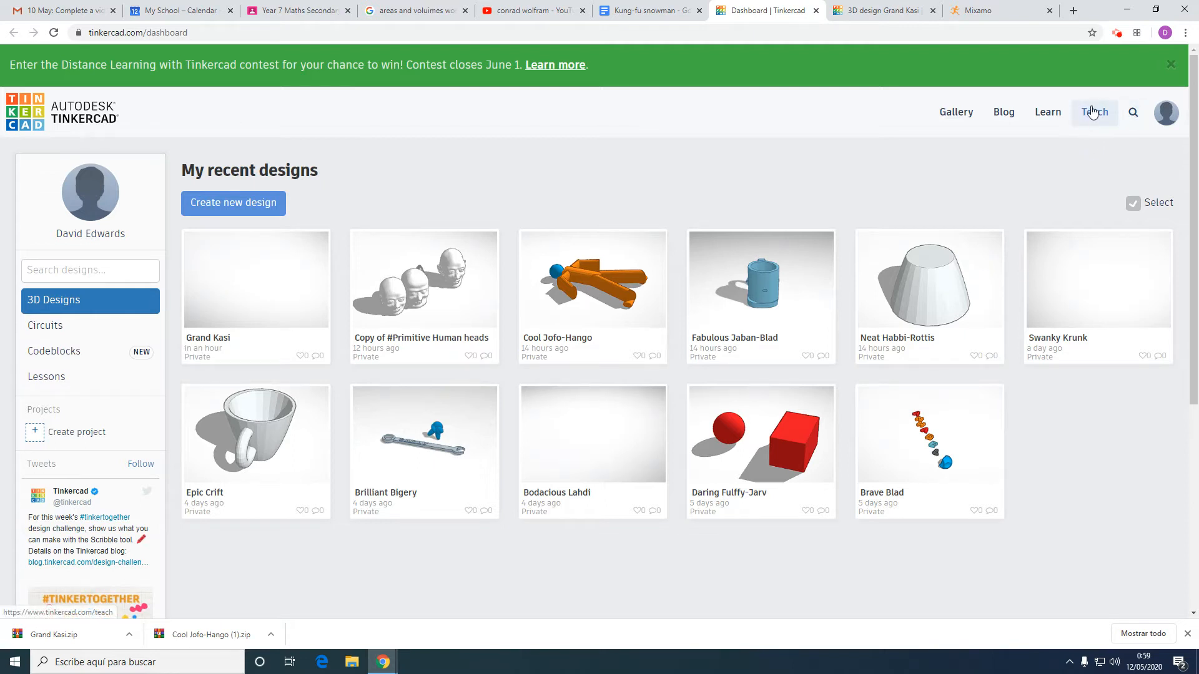
Step: Close the Tinkercad dashboard and return to the empty workplane of the Grand Kasi design
left_click(816, 10)
left_click(768, 10)
right_click_drag(760, 476, 776, 345)
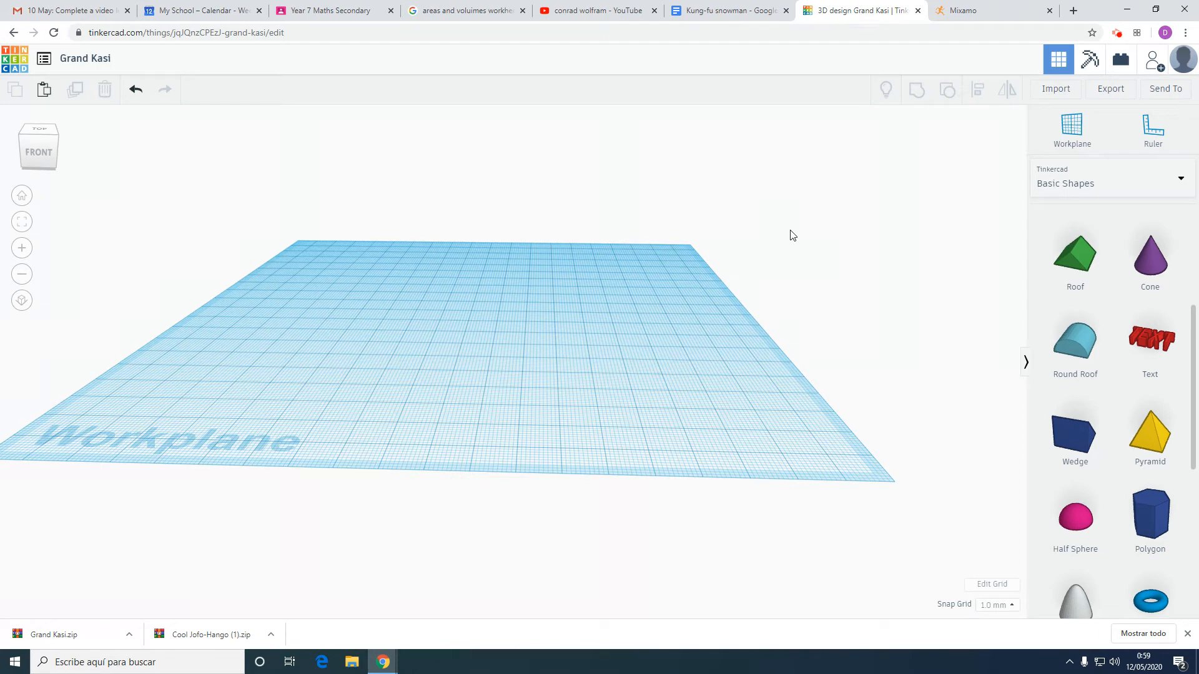
Step: Switch to Mixamo, preview the Capoeira animation and browse the available characters
left_click(1000, 10)
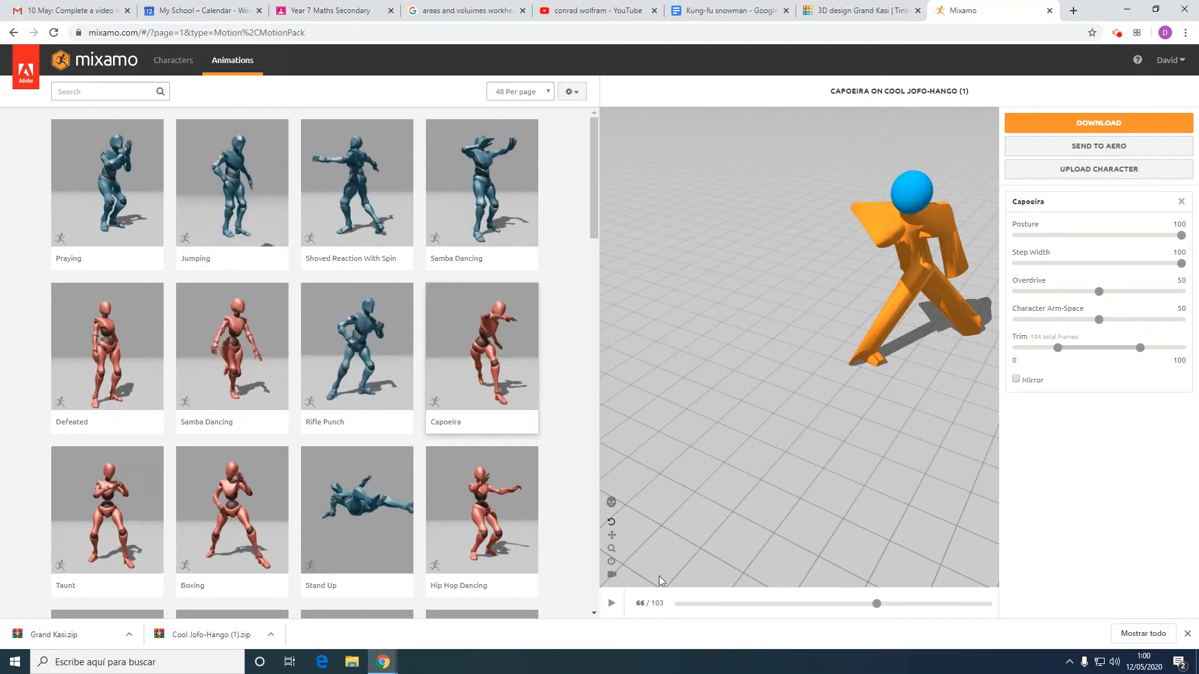
left_click(611, 605)
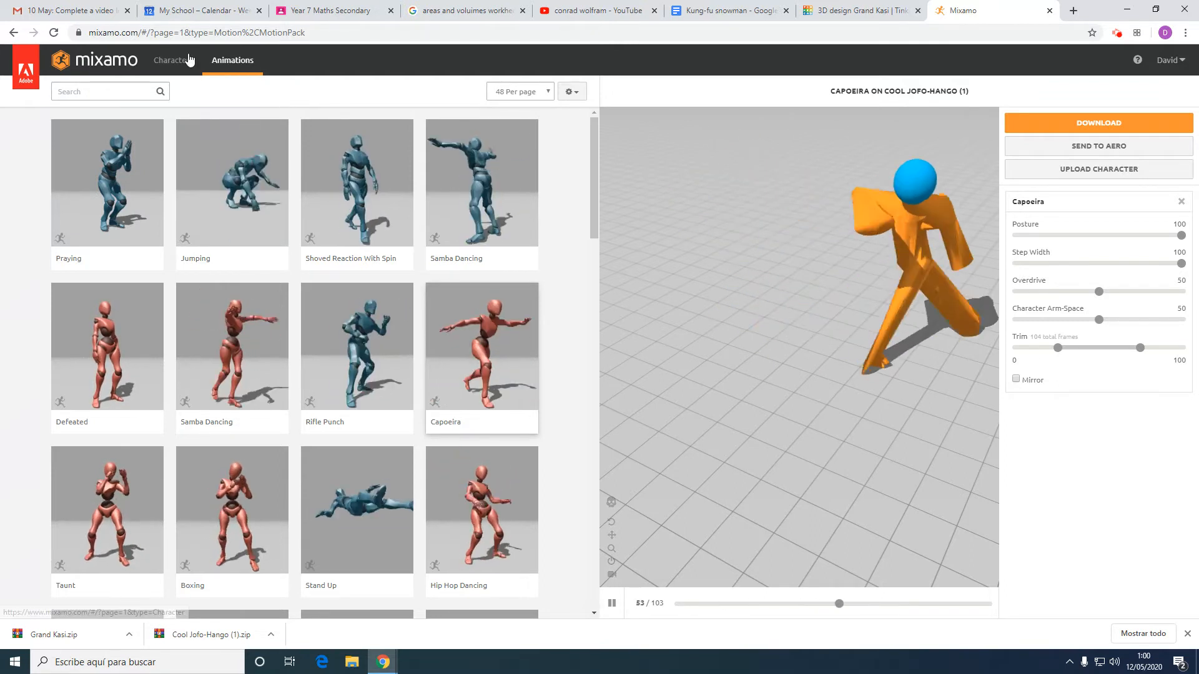
left_click(200, 71)
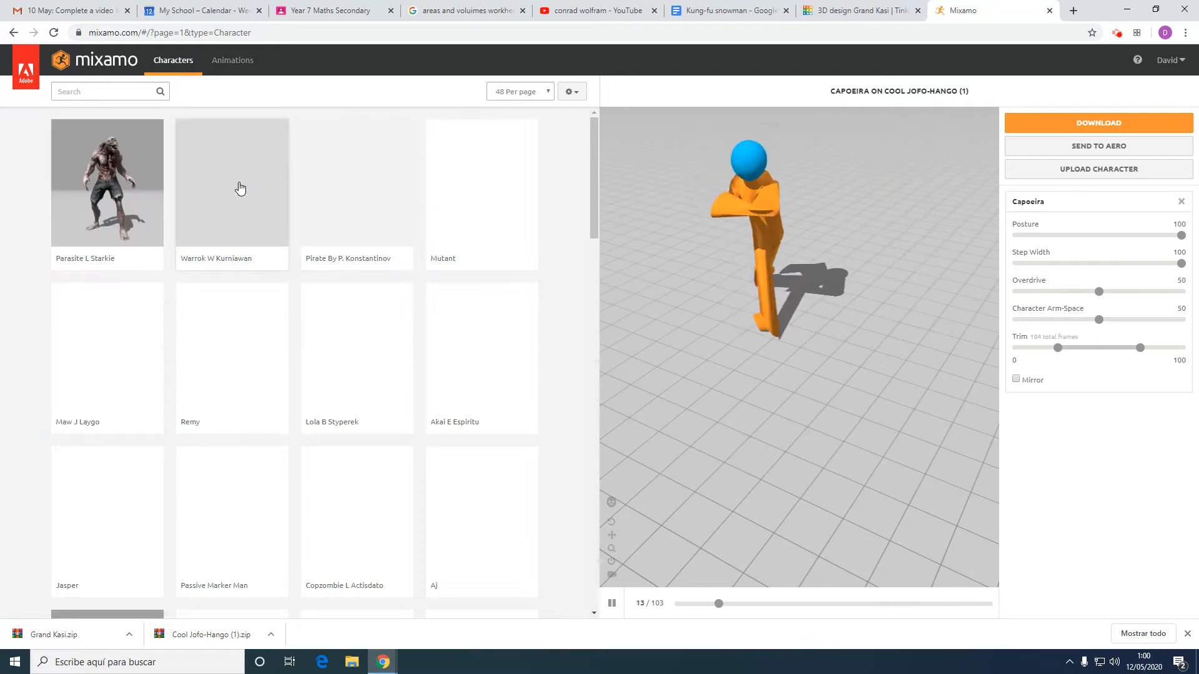
scroll(398, 253, "down", 10)
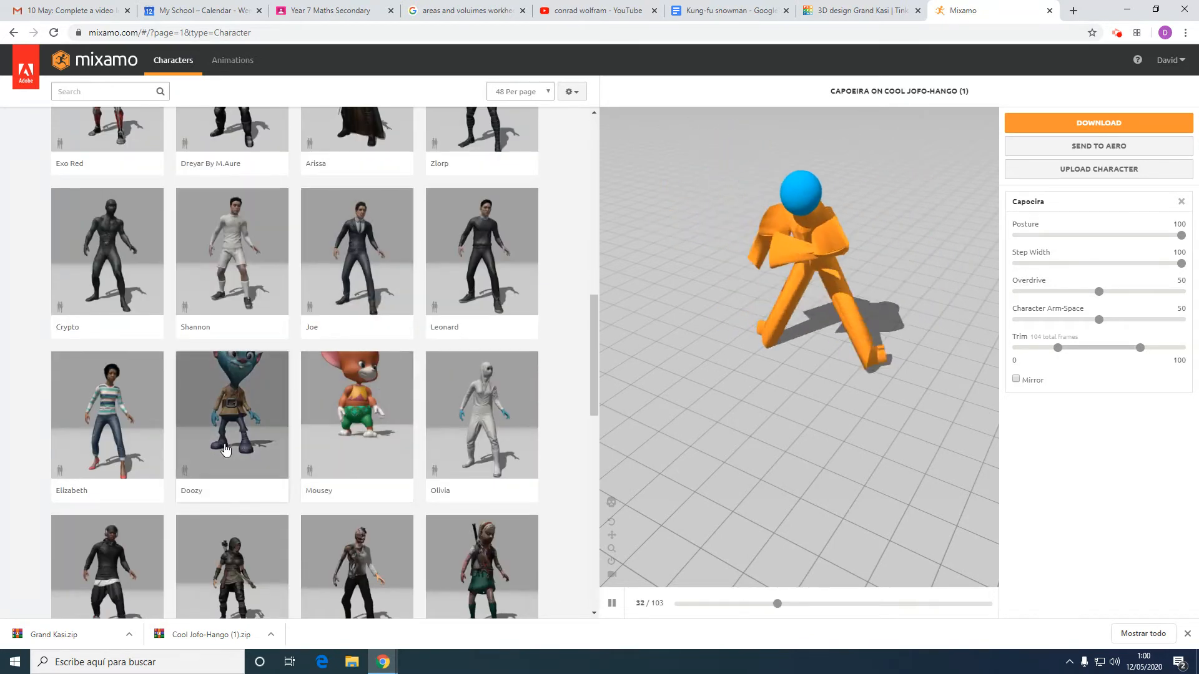
scroll(282, 443, "down", 8)
scroll(284, 443, "up", 7)
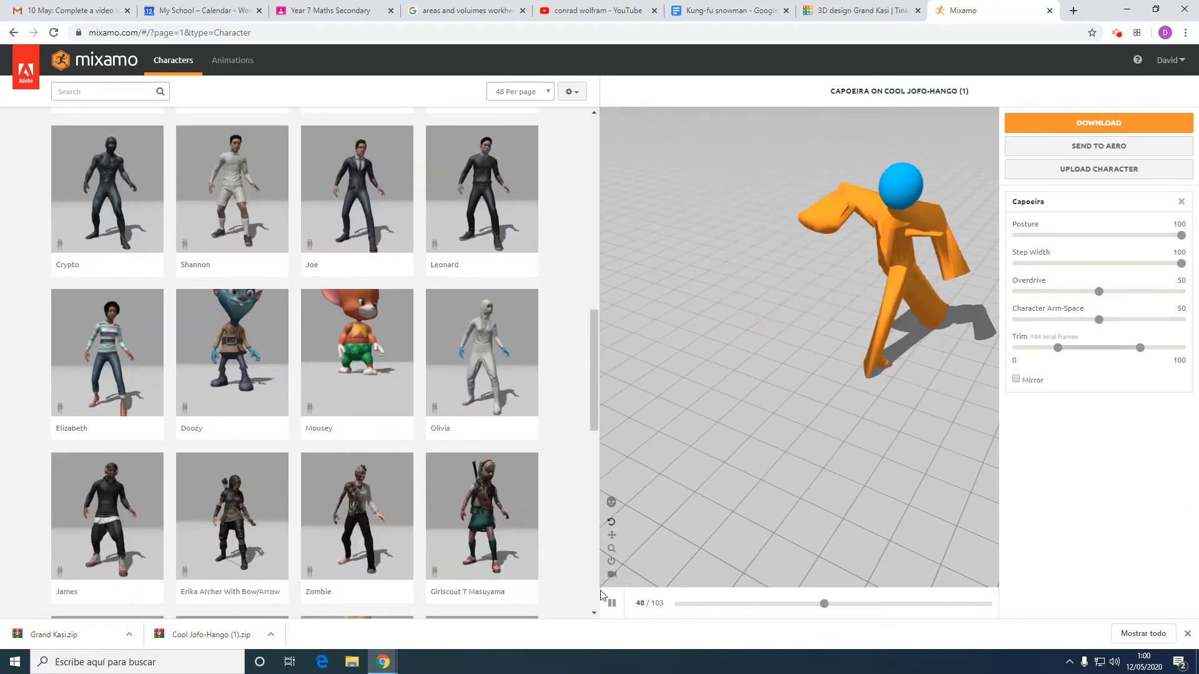
left_click(612, 603)
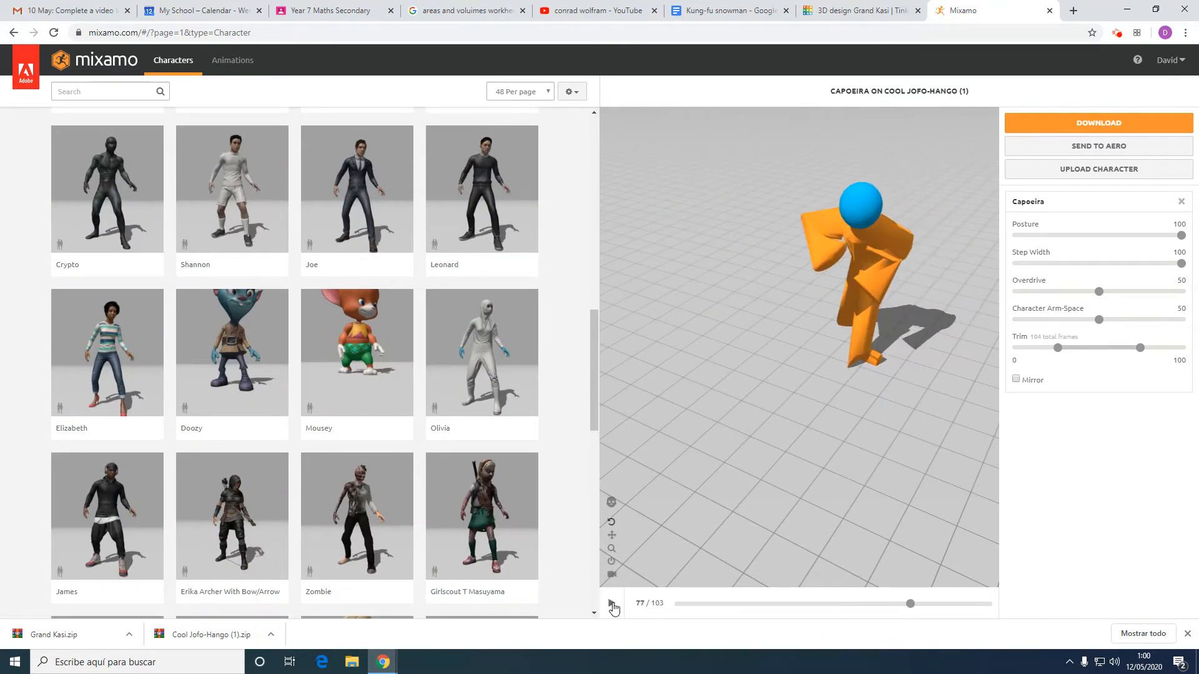
Step: Switch to the Tinkercad design and place a solid sphere near the middle of the workplane
left_click(821, 11)
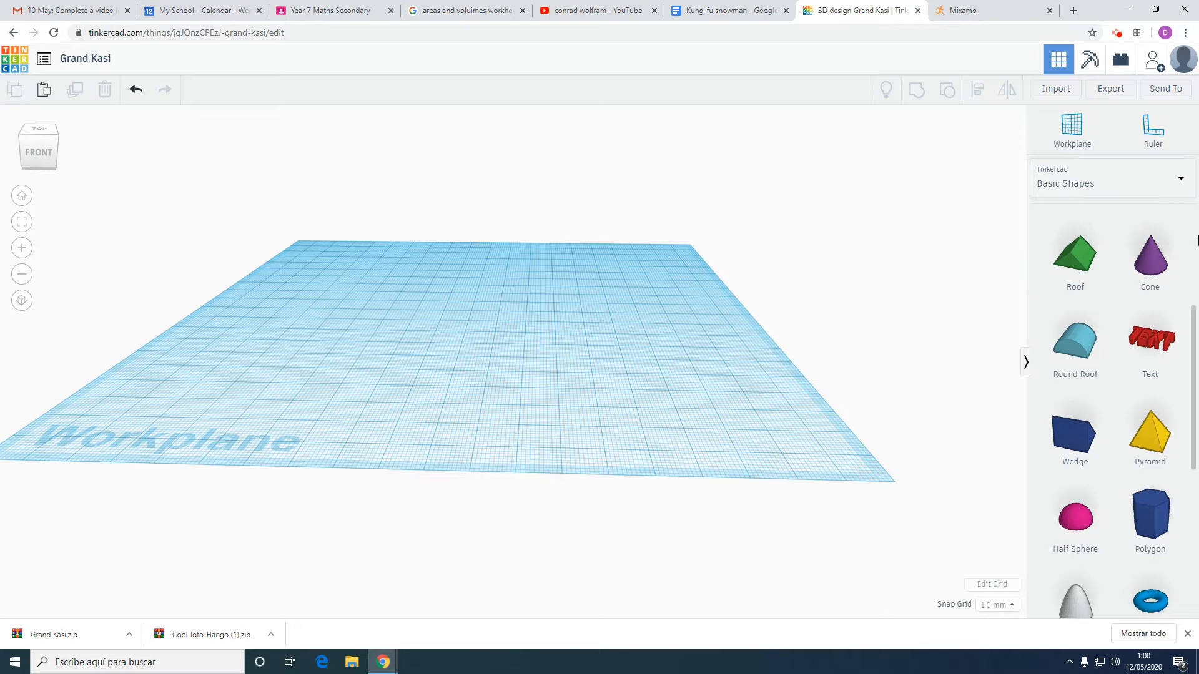
scroll(1138, 344, "down", 3)
scroll(1138, 345, "up", 4)
scroll(1138, 345, "up", 3)
left_click_drag(1076, 417, 520, 331)
right_click_drag(666, 241, 672, 324)
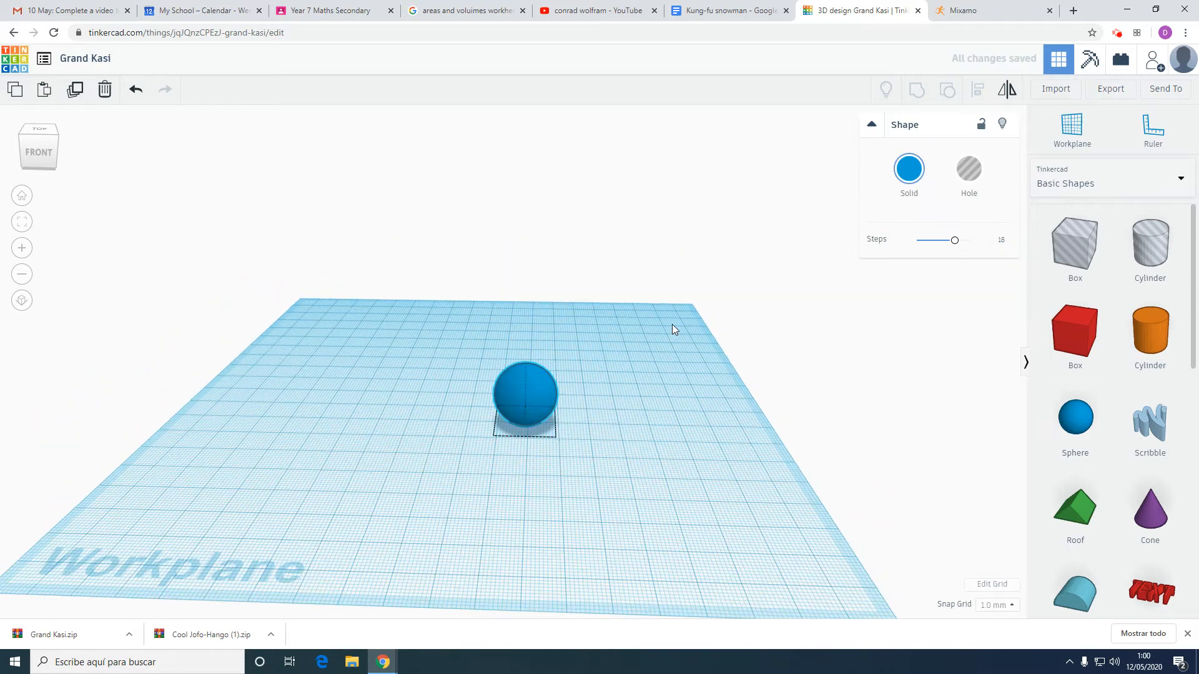
Step: Scale the sphere uniformly to about 46 mm and raise it above the workplane
left_click_drag(557, 437, 650, 488)
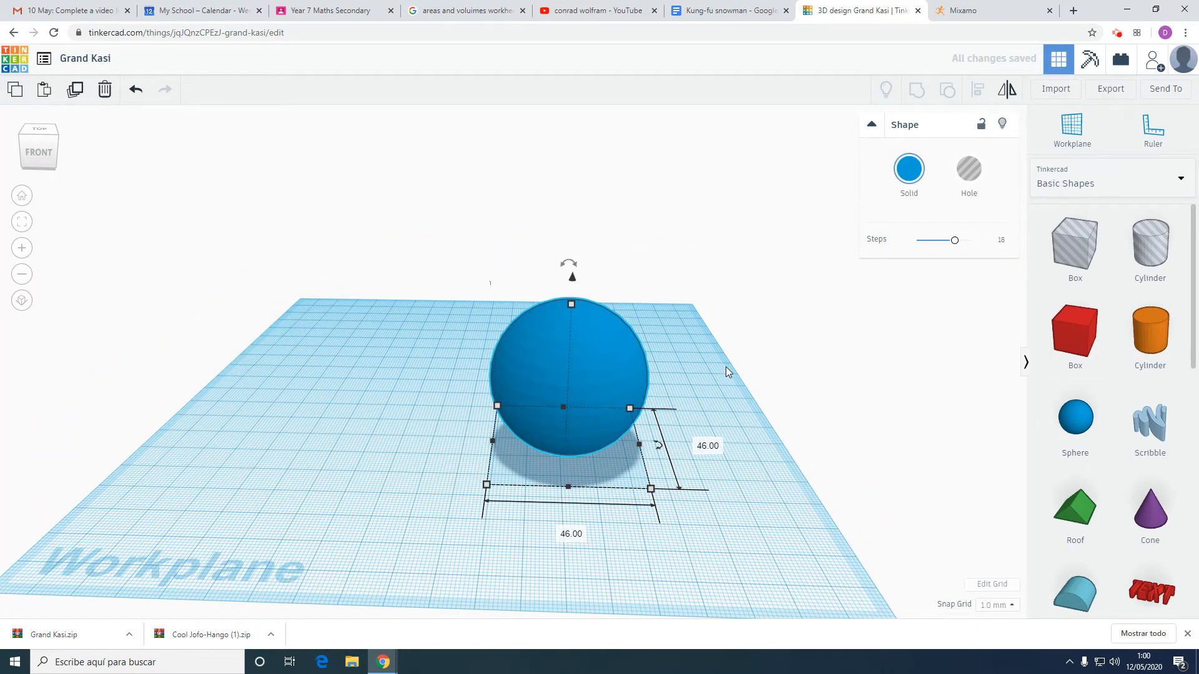
left_click_drag(574, 279, 573, 176)
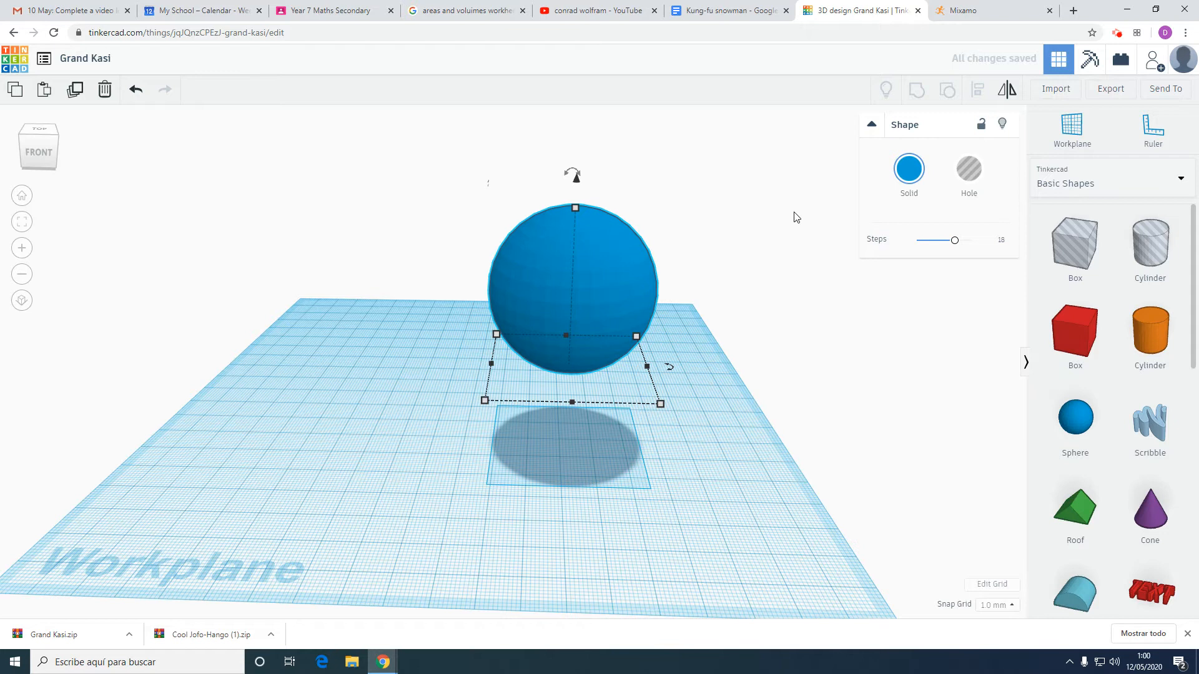
left_click(787, 238)
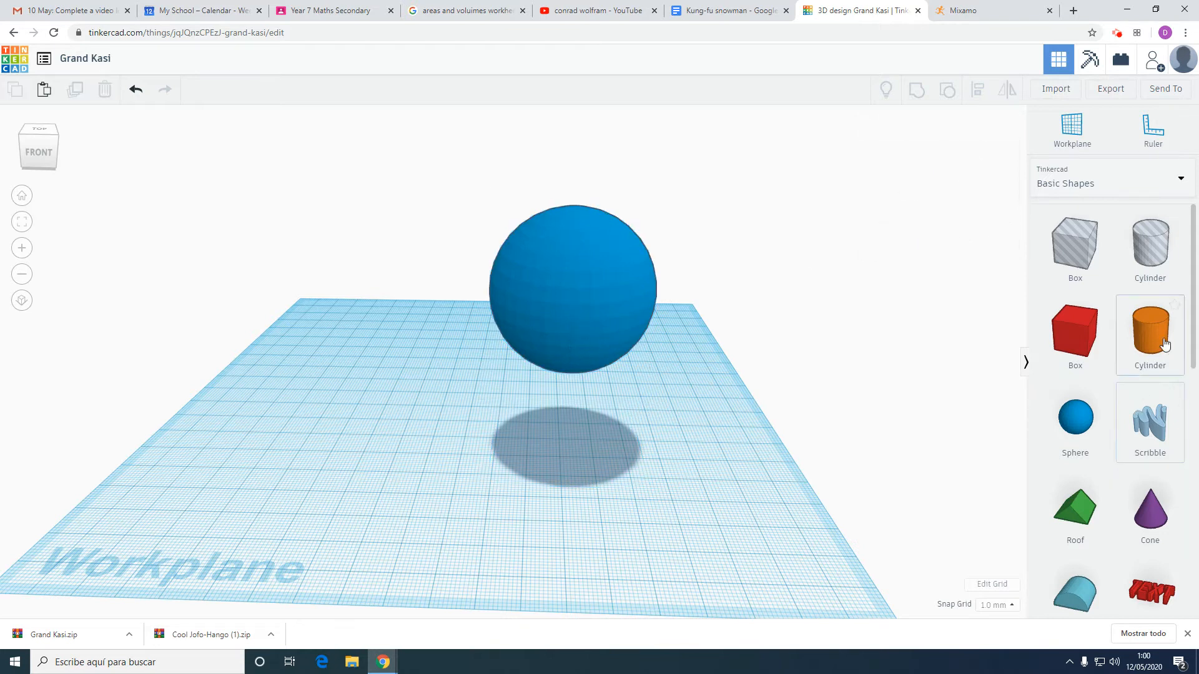
Step: Place a six-sided polygon on the workplane in front of the sphere, toward its left side
scroll(1168, 337, "down", 2)
scroll(1172, 354, "down", 3)
left_click_drag(1157, 447, 479, 487)
right_click_drag(571, 437, 541, 431)
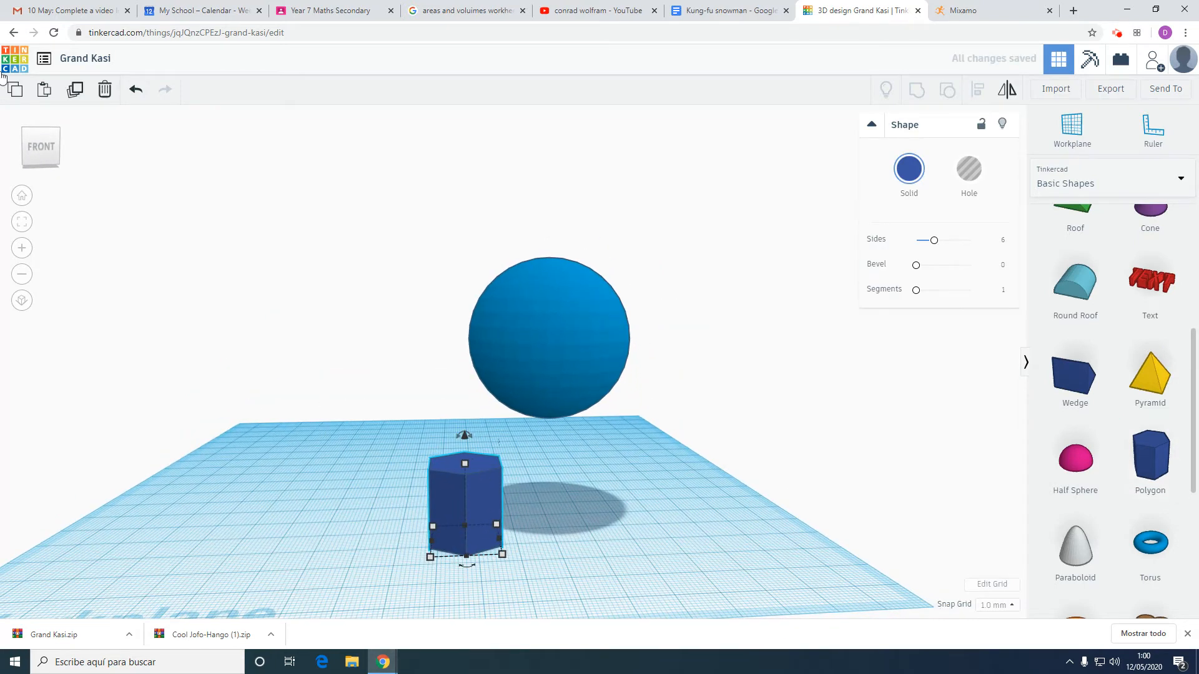
Step: Make a copy of the polygon and position it on the other side below the sphere
left_click(14, 90)
left_click(44, 89)
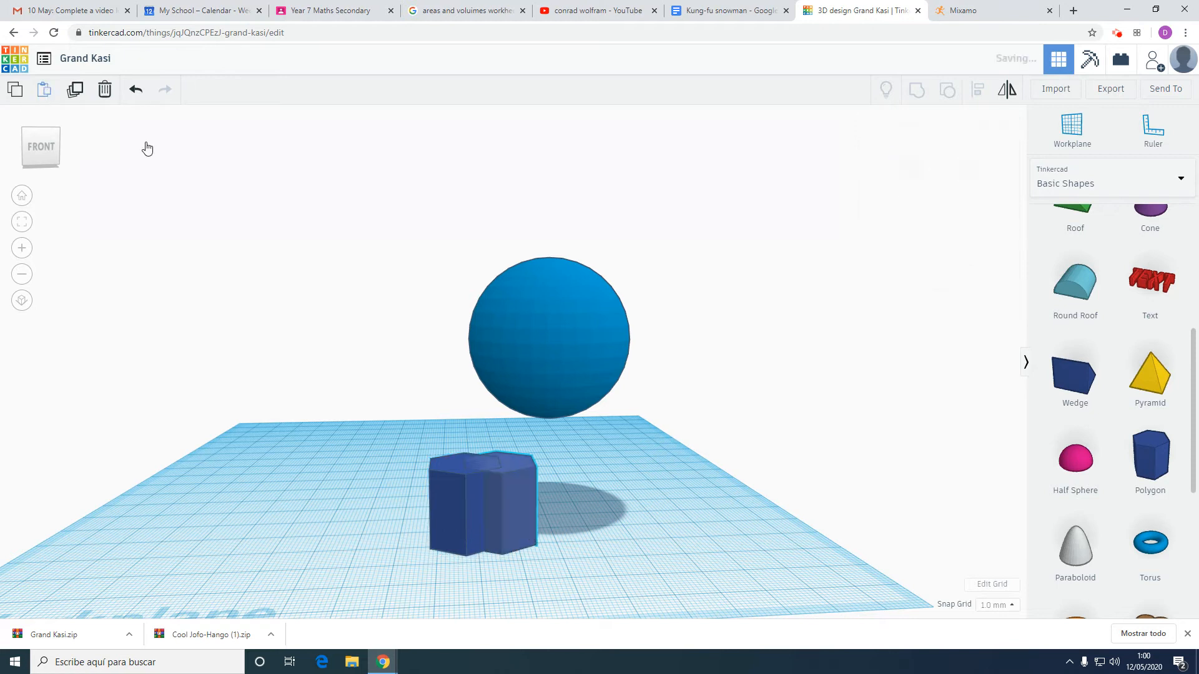
left_click_drag(503, 504, 662, 487)
mouse_move(739, 377)
right_mouse_down()
mouse_move(744, 437)
mouse_move(747, 356)
right_mouse_up()
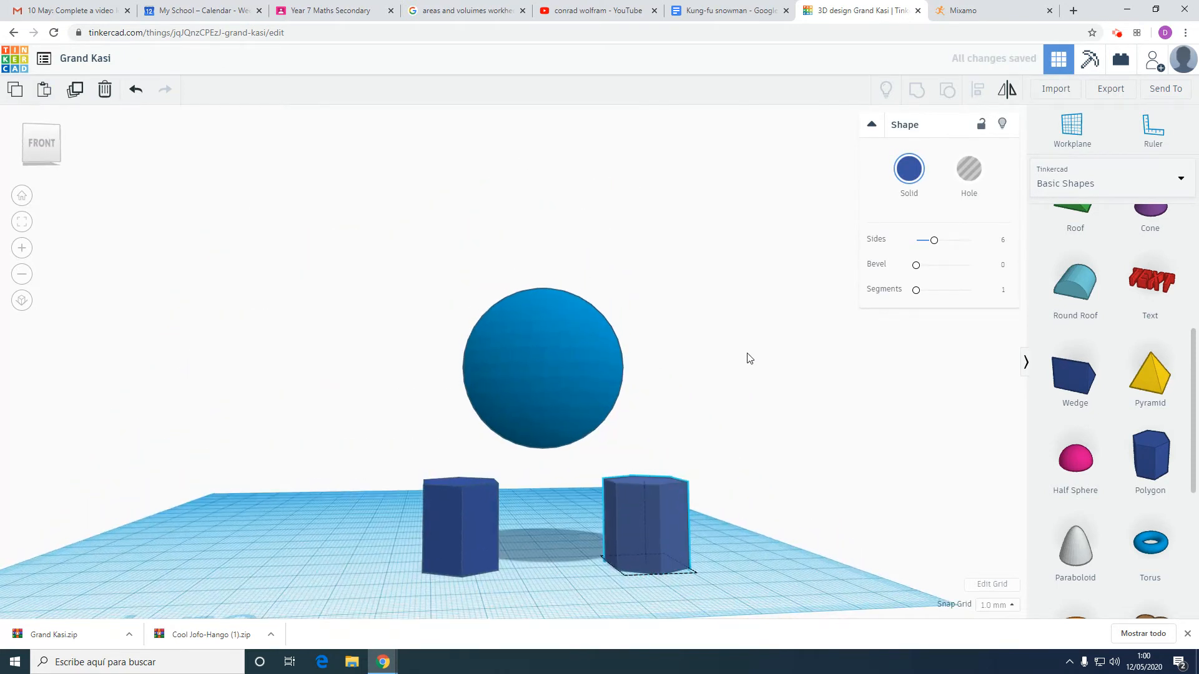
Step: Stretch both polygons to a similar greater height so they can serve as the snowman's legs
left_click(465, 494)
left_click_drag(460, 483, 462, 457)
left_click(654, 494)
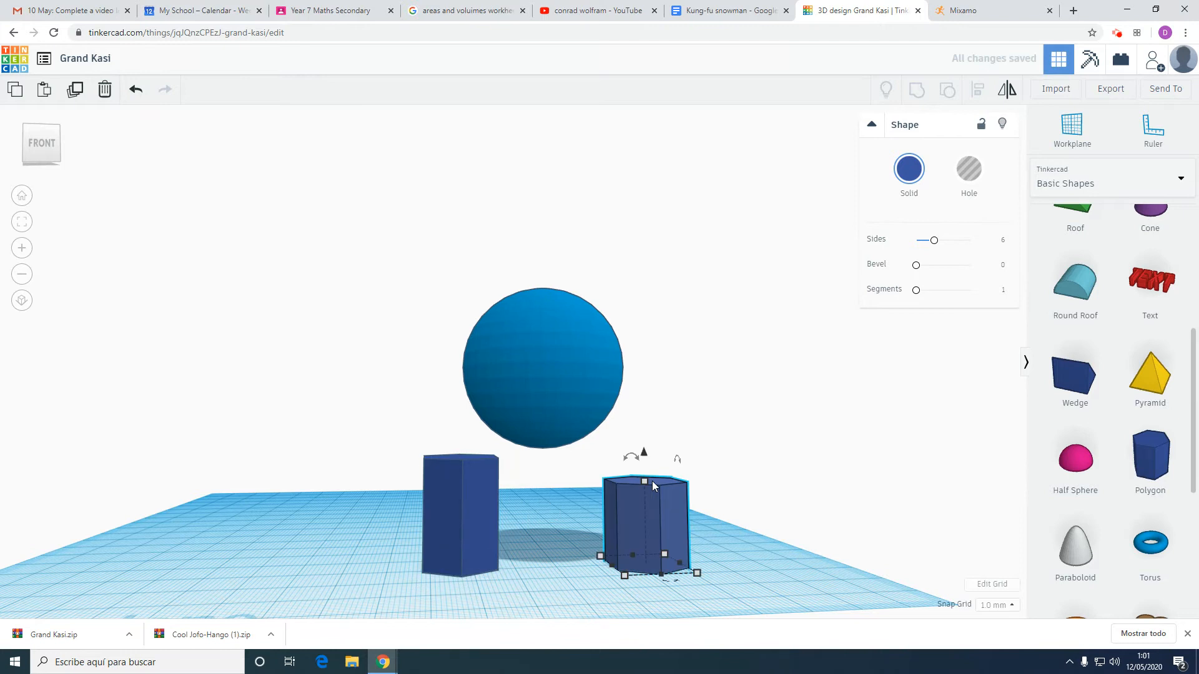
left_click_drag(645, 478, 647, 458)
right_click_drag(803, 404, 803, 429)
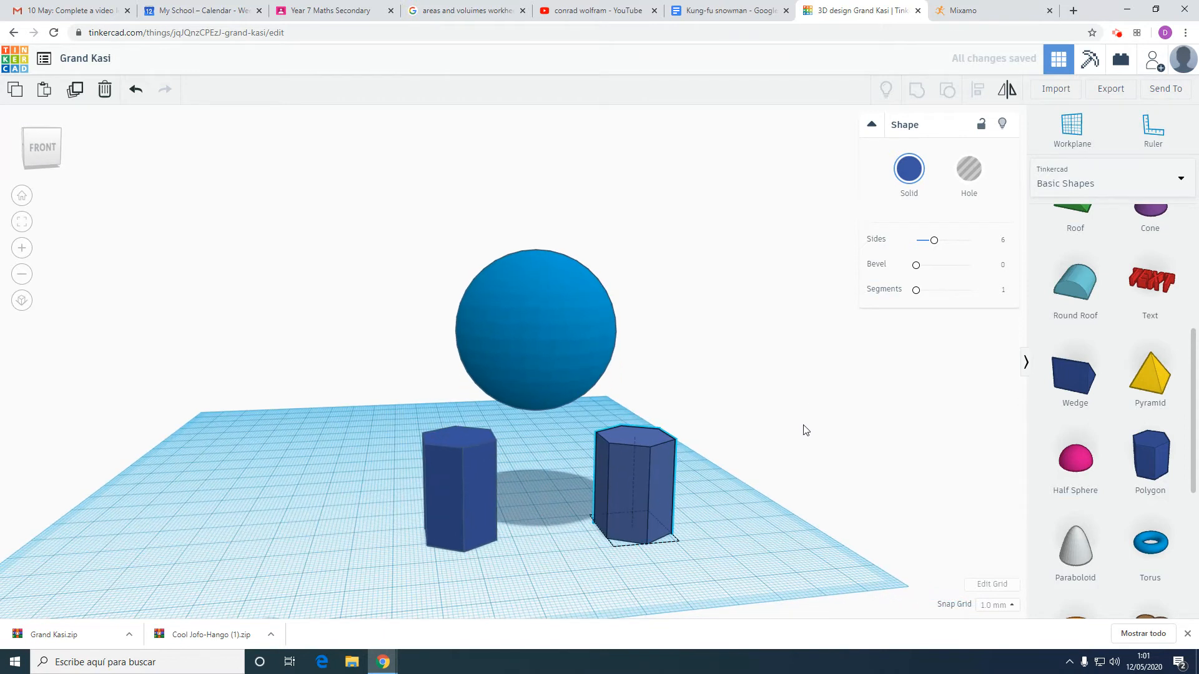
Step: Tilt the left polygon by 20 degrees
left_click(470, 488)
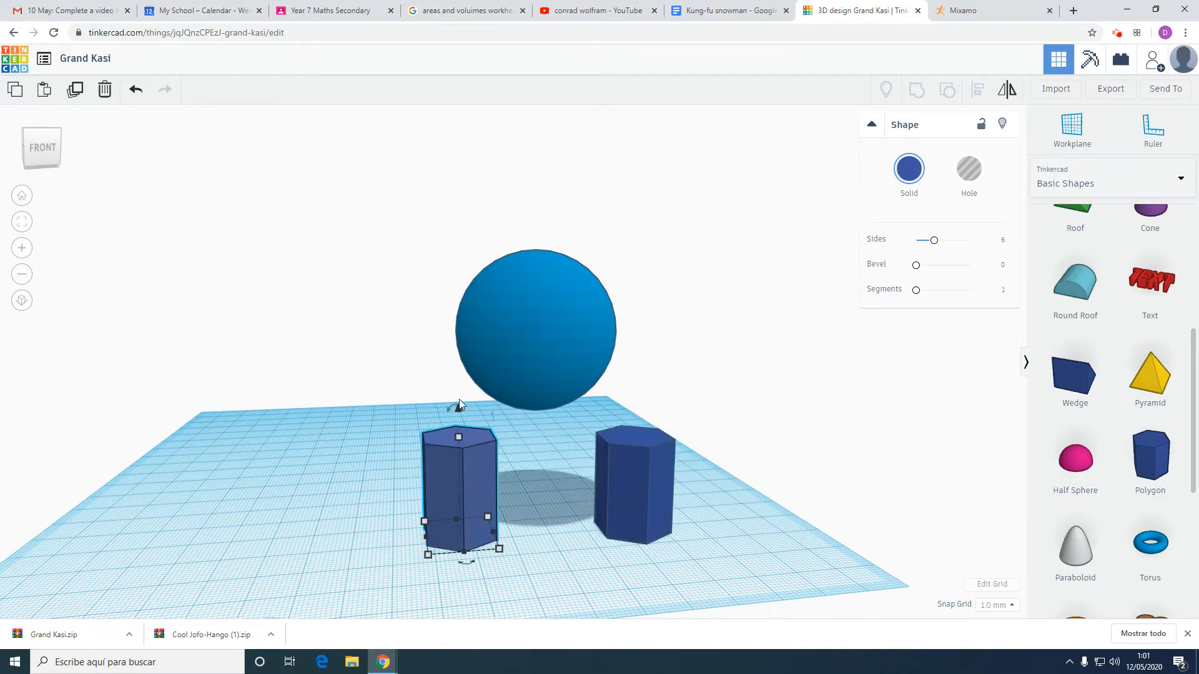
left_click_drag(447, 410, 448, 409)
scroll(447, 410, "up", 4)
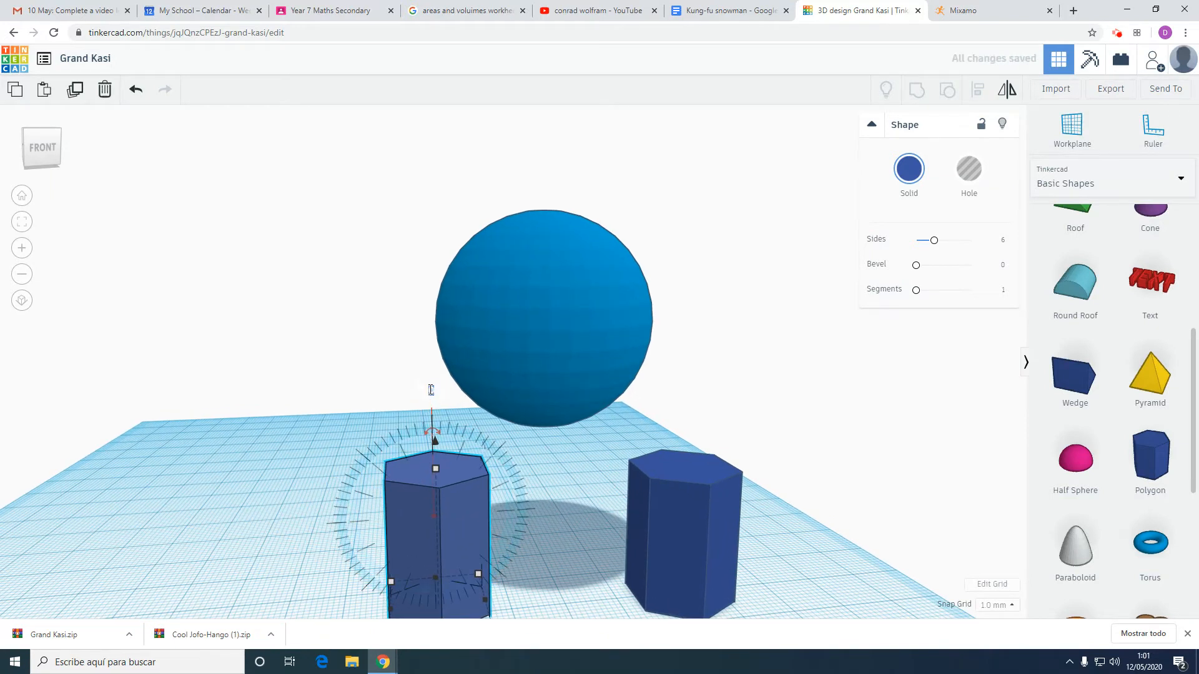
type("0")
key("Return")
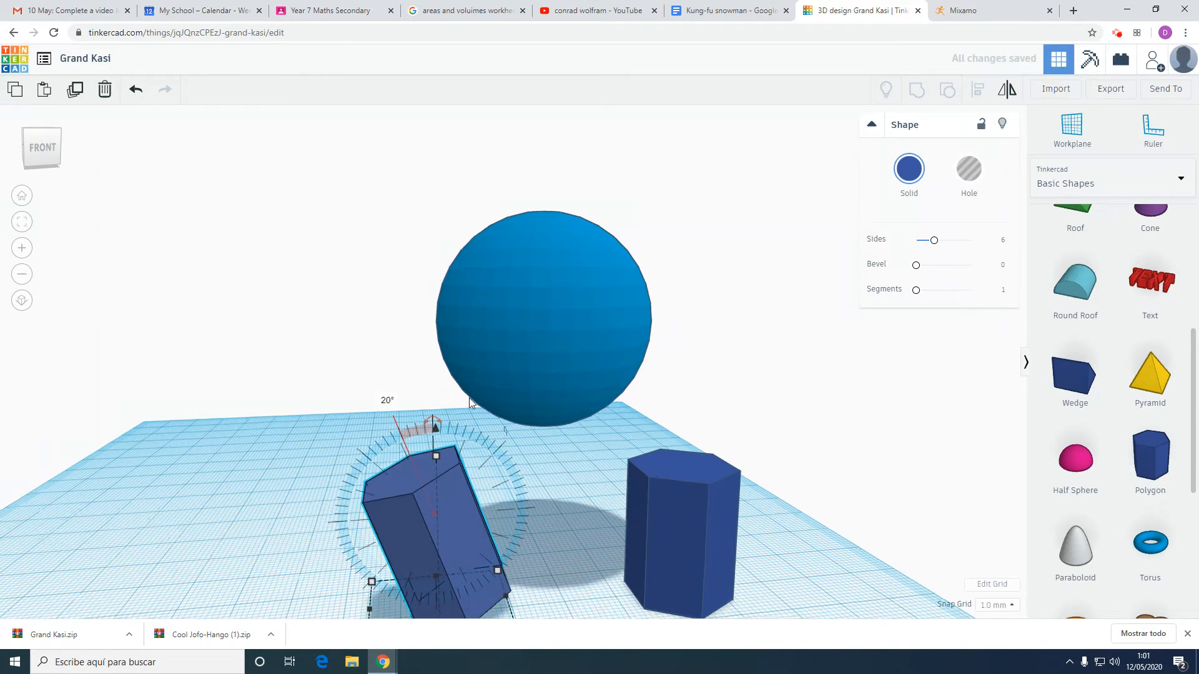
Step: Swap the two polygons' places, moving the tilted one to the right and the upright one to the left
scroll(469, 398, "down", 3)
left_click_drag(461, 469, 765, 459)
left_click_drag(646, 481, 470, 480)
Step: Tilt the upright polygon by -20 degrees to mirror the other one
left_click(458, 382)
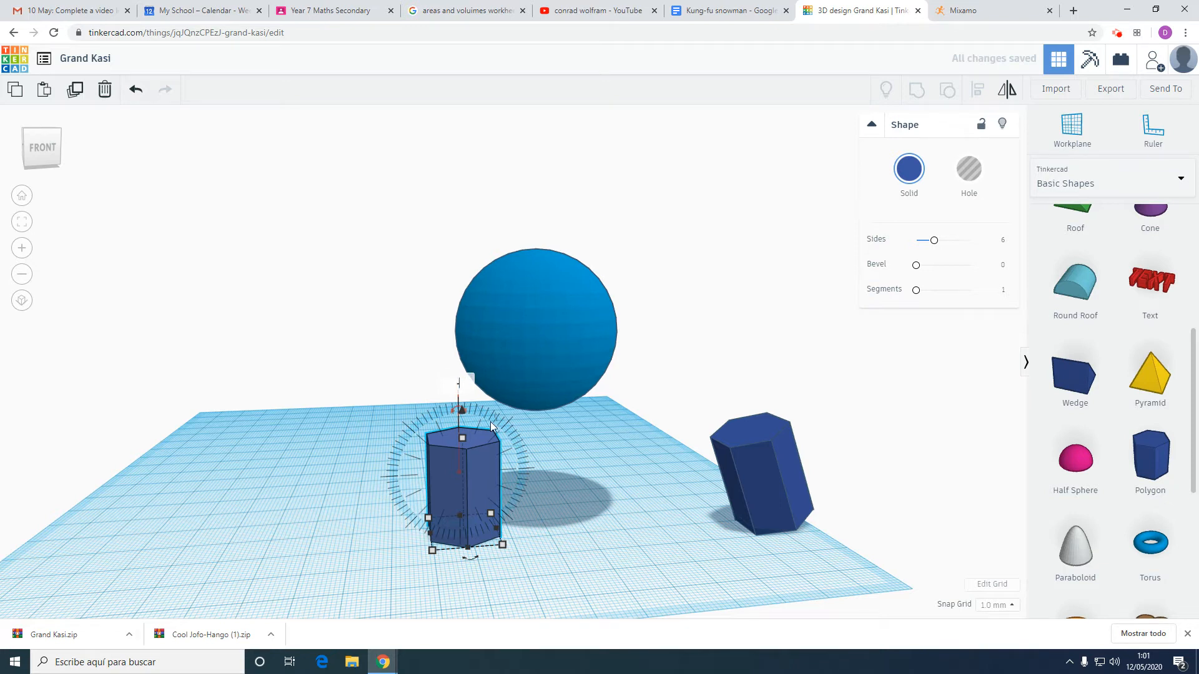
key("Return")
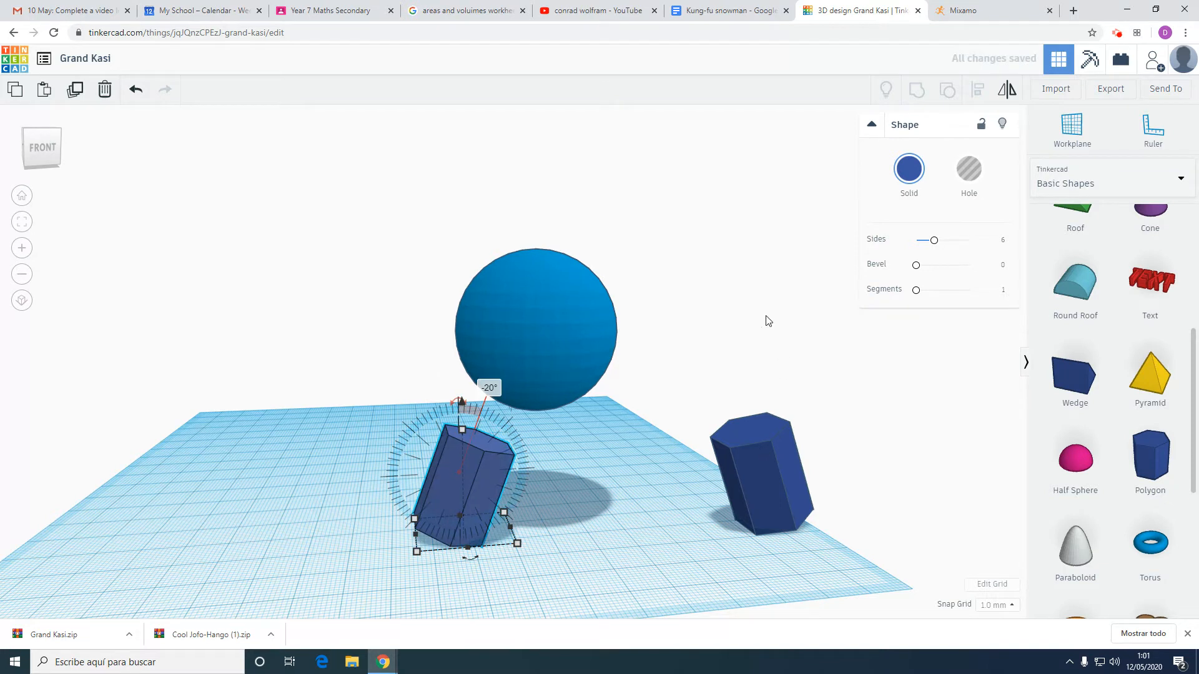
left_click(730, 317)
middle_click_drag(697, 277, 664, 283)
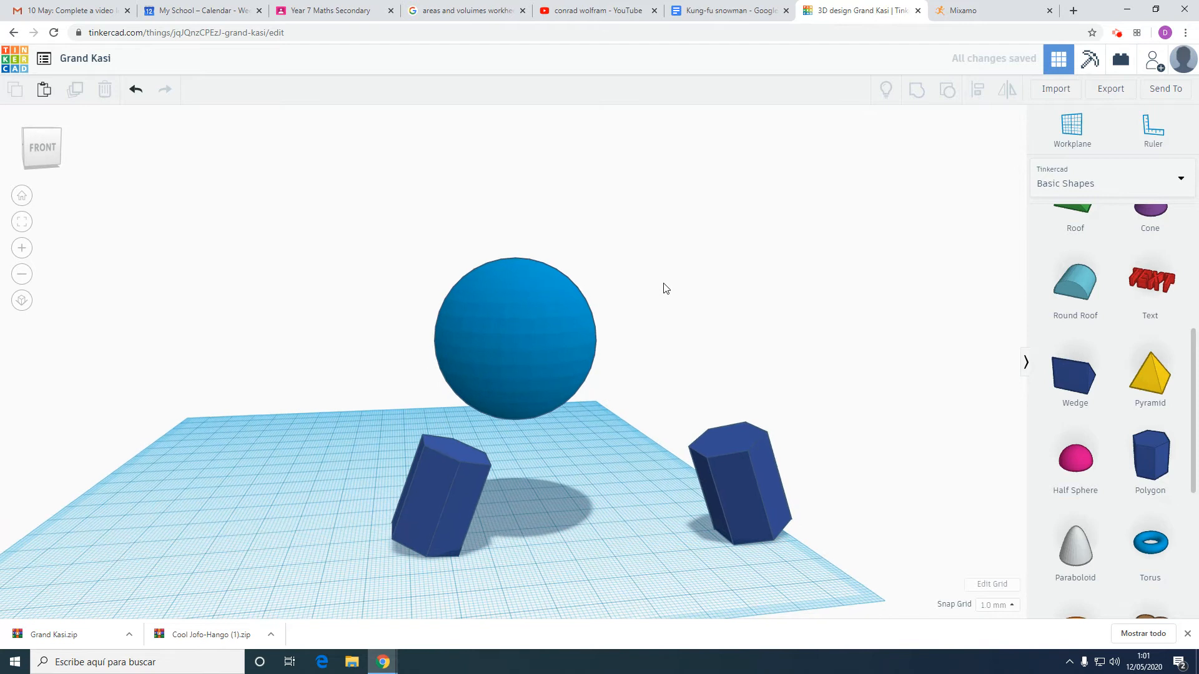
Step: Undo the tilts and position swaps of both polygons
left_click(425, 478)
key("ctrl+z")
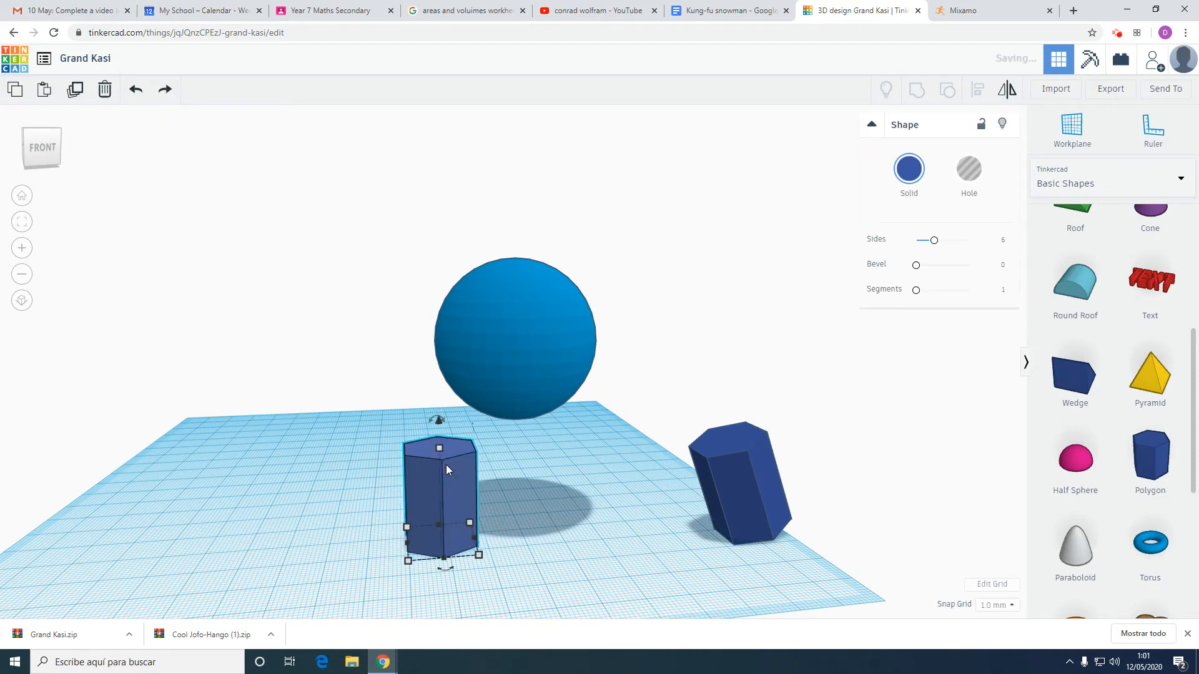
key("ctrl+z")
key("ctrl+z")
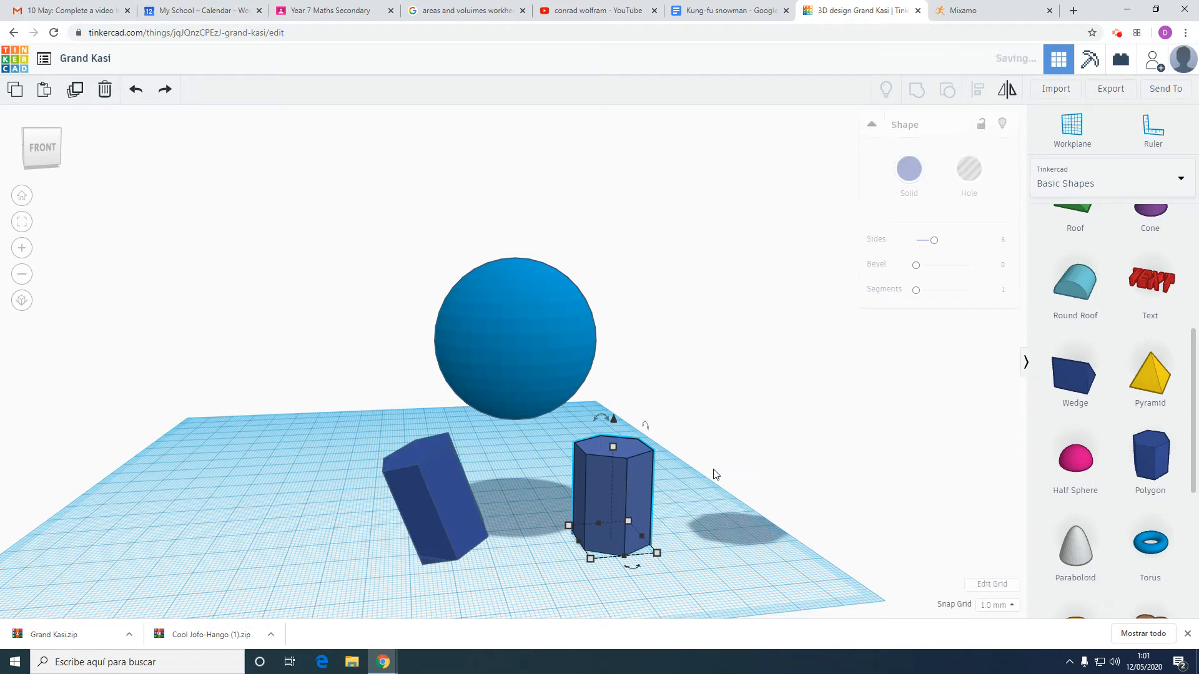
key("ctrl+z")
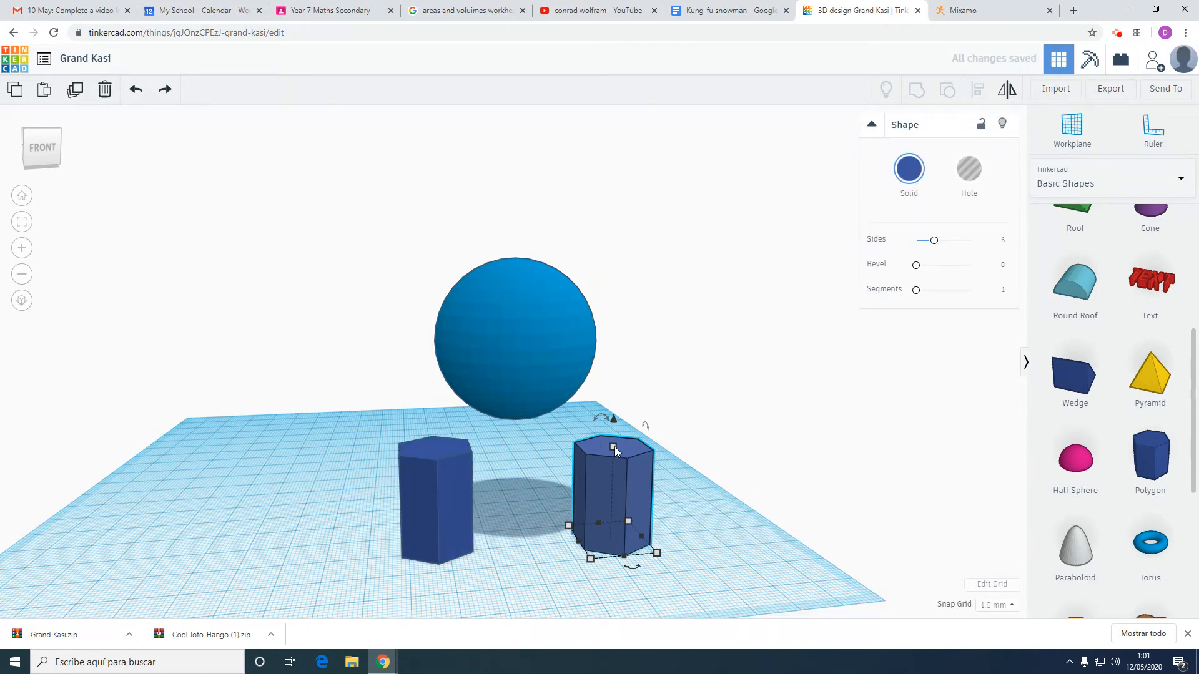
Step: Stretch both upright polygons taller, to a height of about 33 mm
left_click_drag(613, 447, 617, 416)
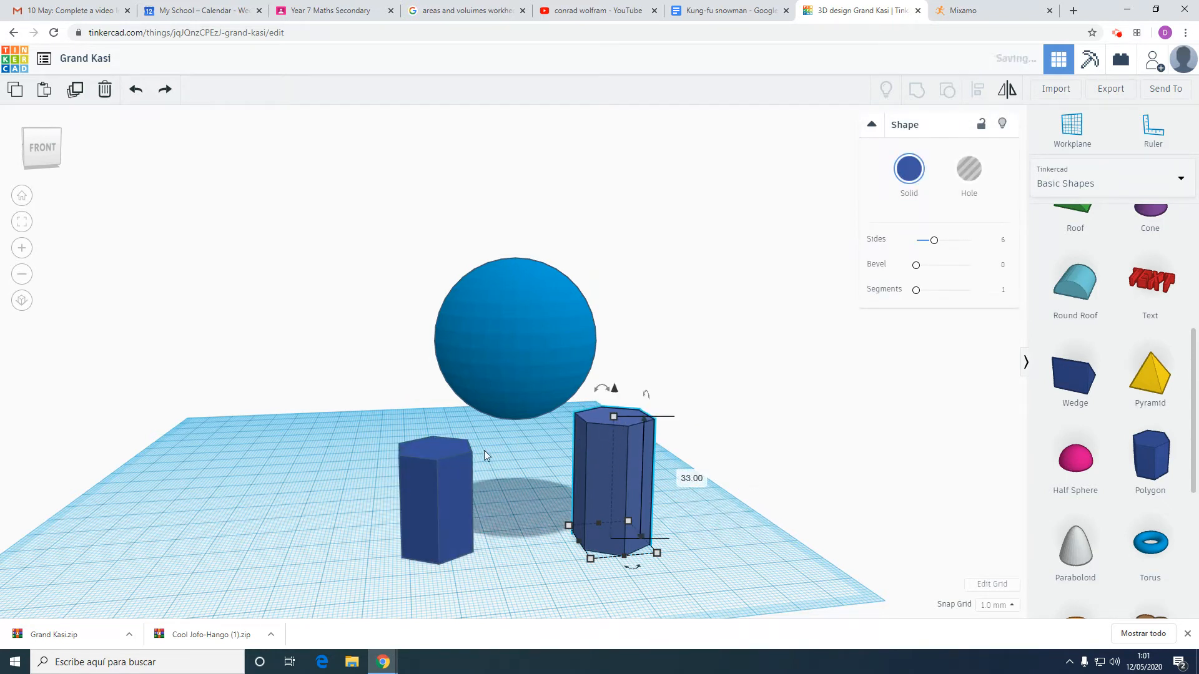
left_click(434, 452)
left_click_drag(437, 449, 438, 424)
mouse_move(867, 447)
right_mouse_down()
mouse_move(864, 396)
mouse_move(856, 434)
right_mouse_up()
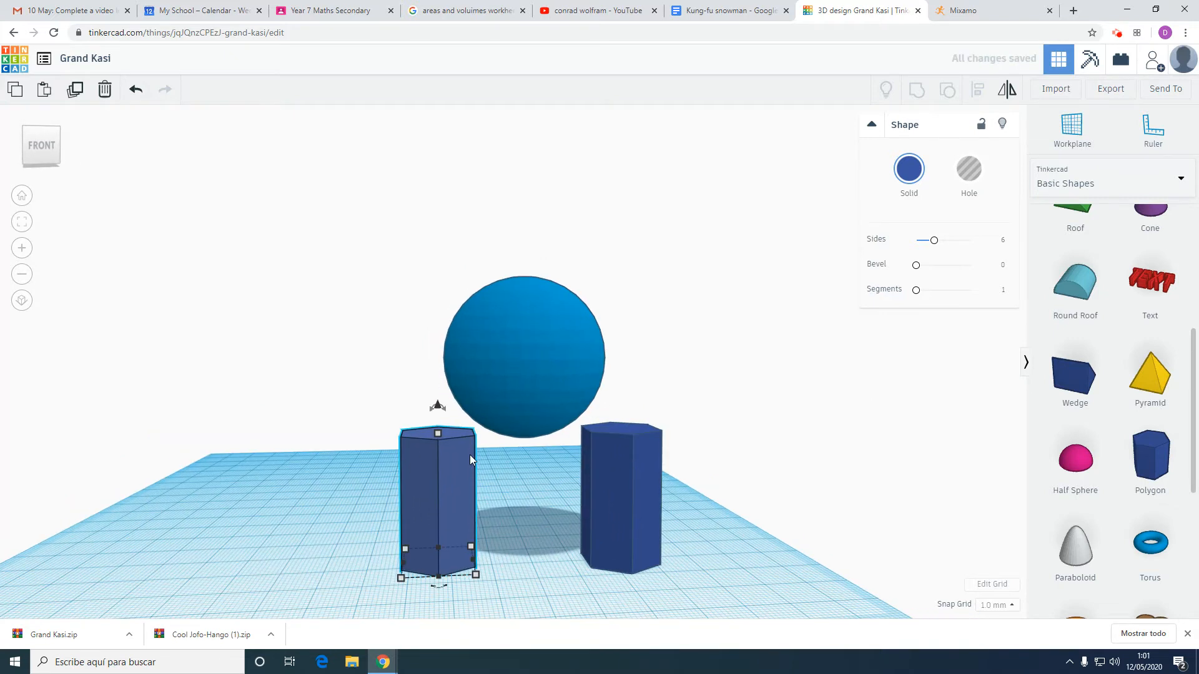
Step: Tilt the left polygon by -20 degrees and the right polygon by 20 degrees so their tops lean inward
left_click(440, 378)
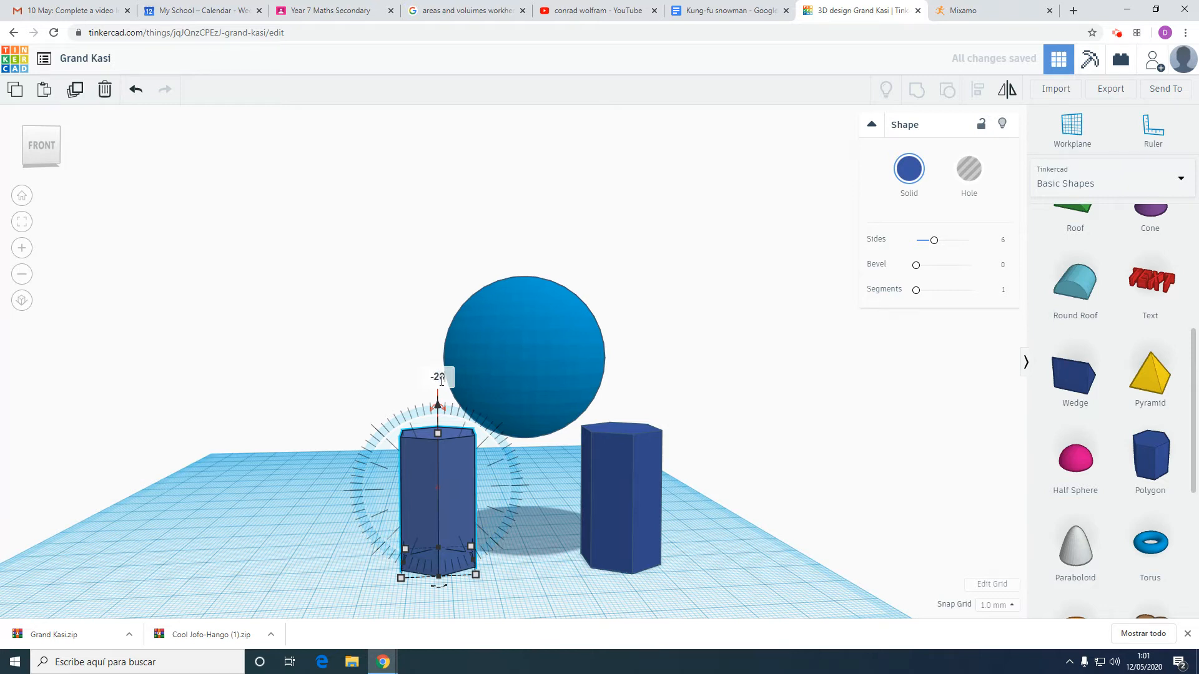
type("-20")
key("Return")
left_click(632, 494)
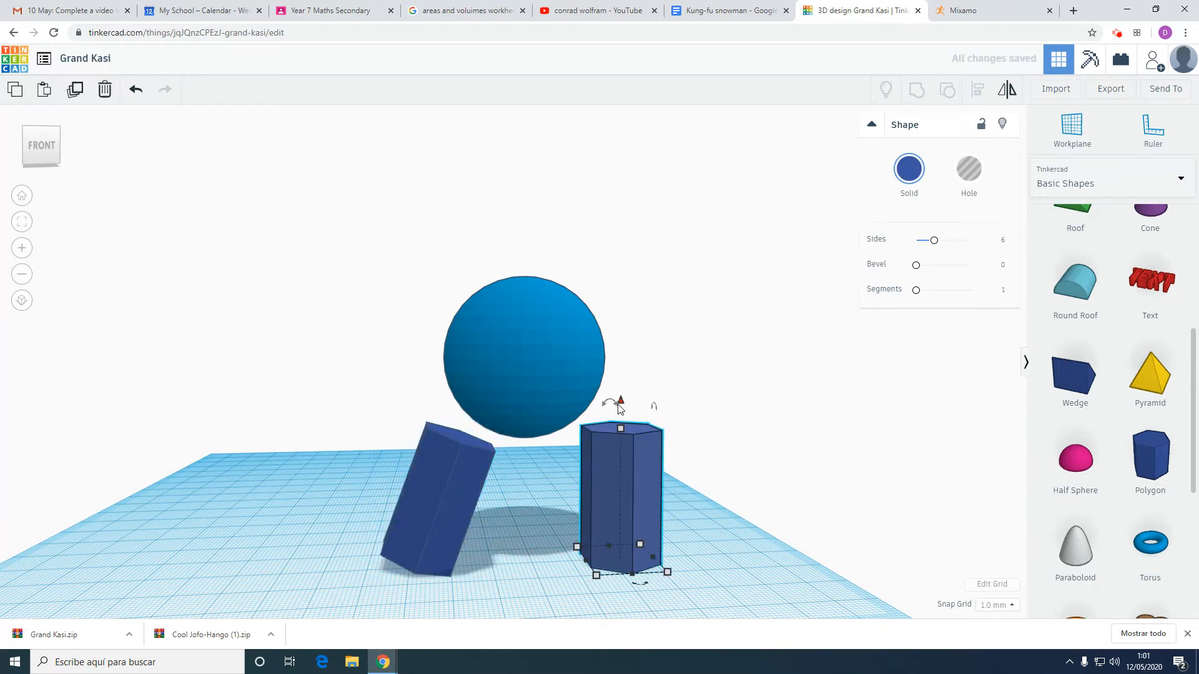
left_click(620, 401)
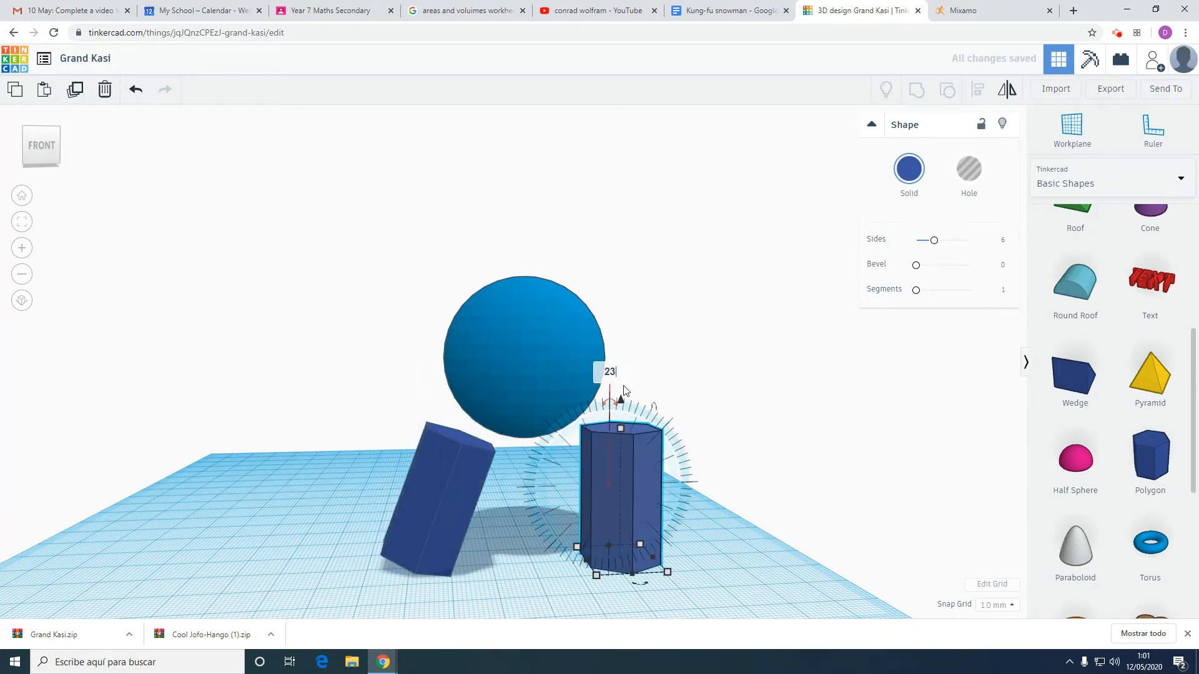
type("20")
key("Return")
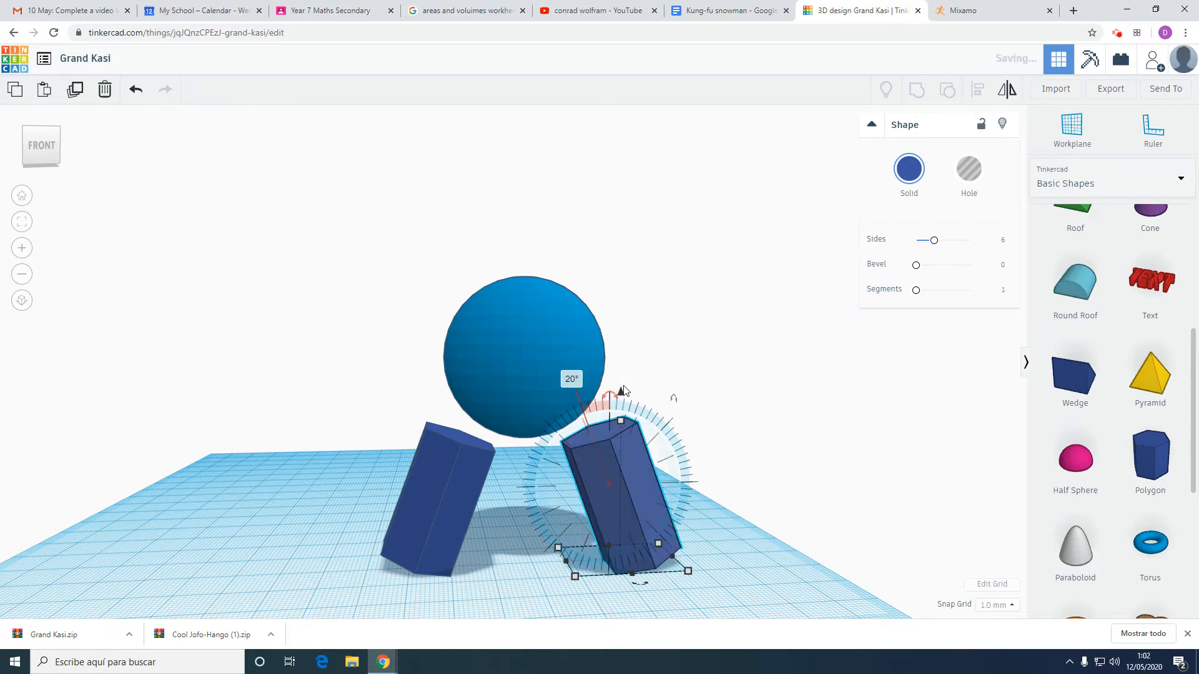
Step: Align the left polygon with the sphere's front-to-back centre, and nudge the polygon in under the sphere
middle_click_drag(758, 305, 776, 397)
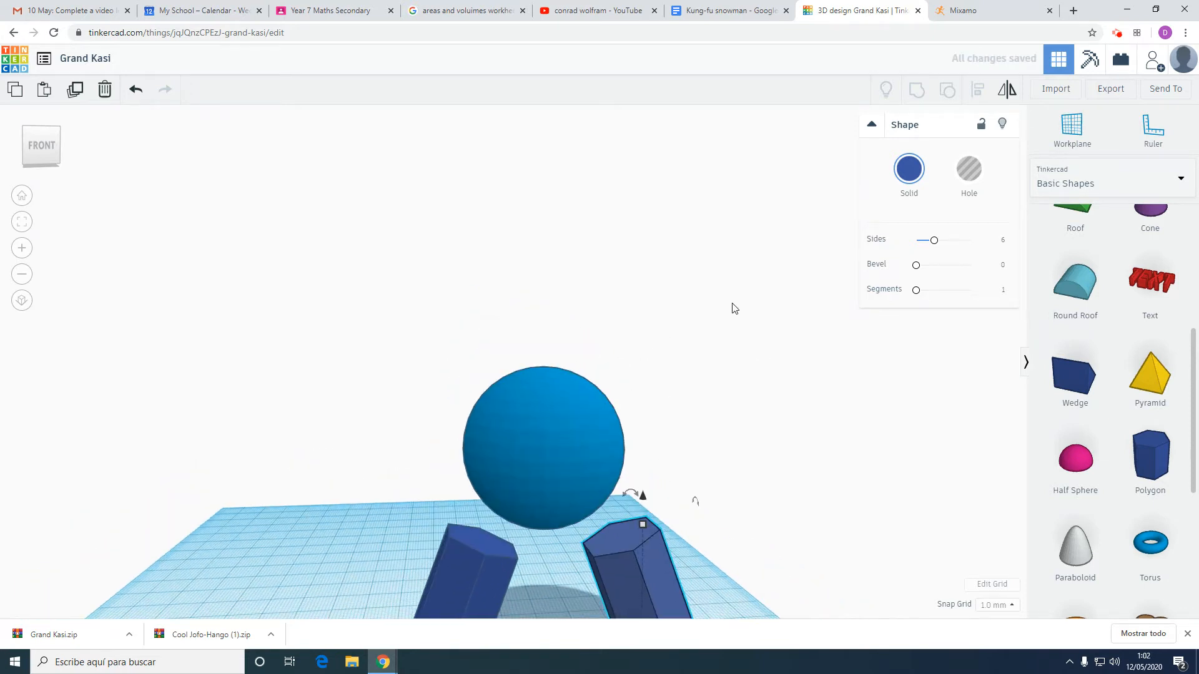
scroll(727, 303, "down", 2)
right_click_drag(677, 327, 948, 398)
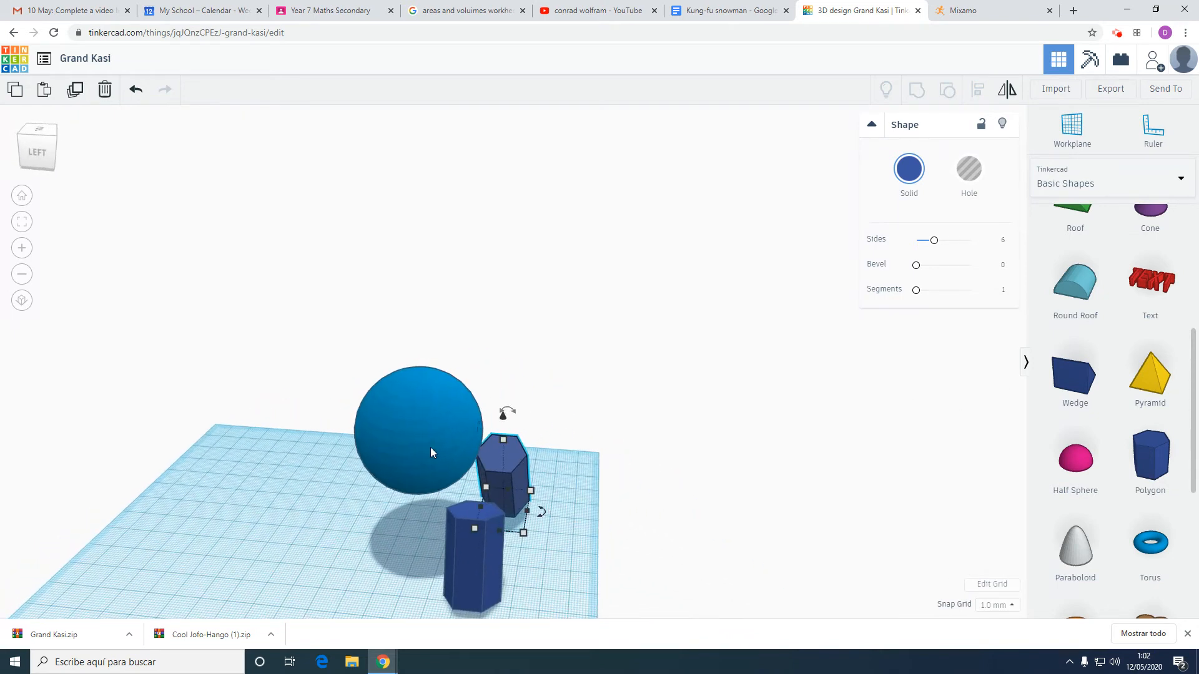
left_click(429, 448)
left_click(459, 571, "shift")
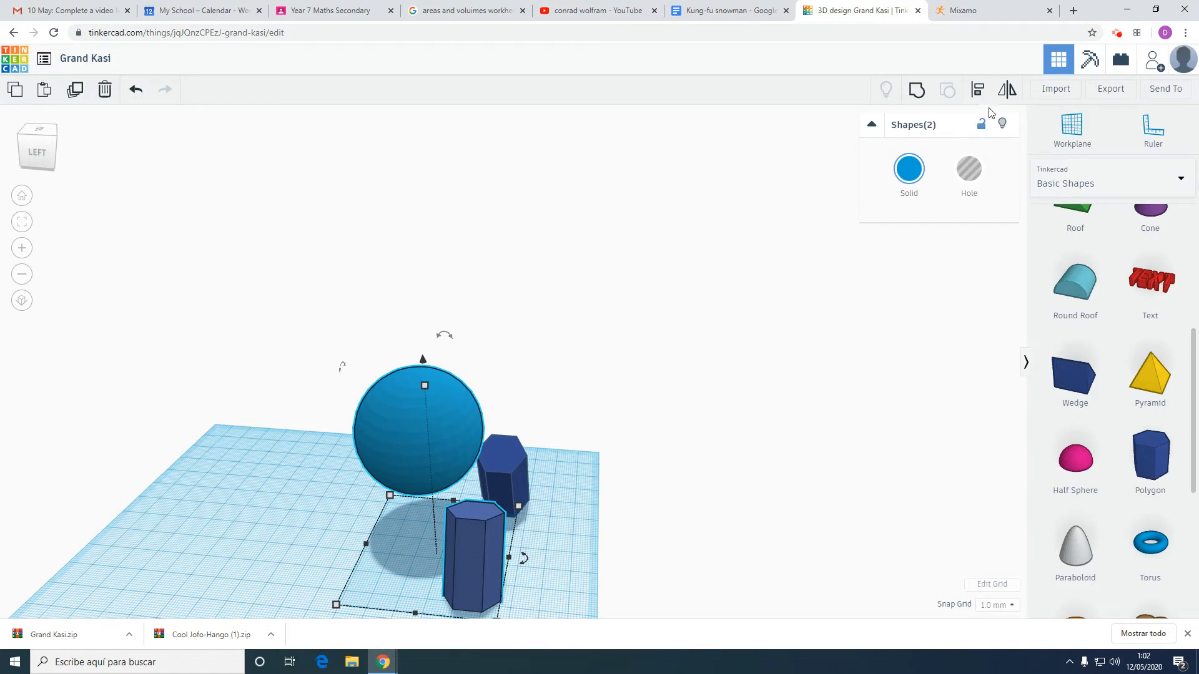
left_click(978, 93)
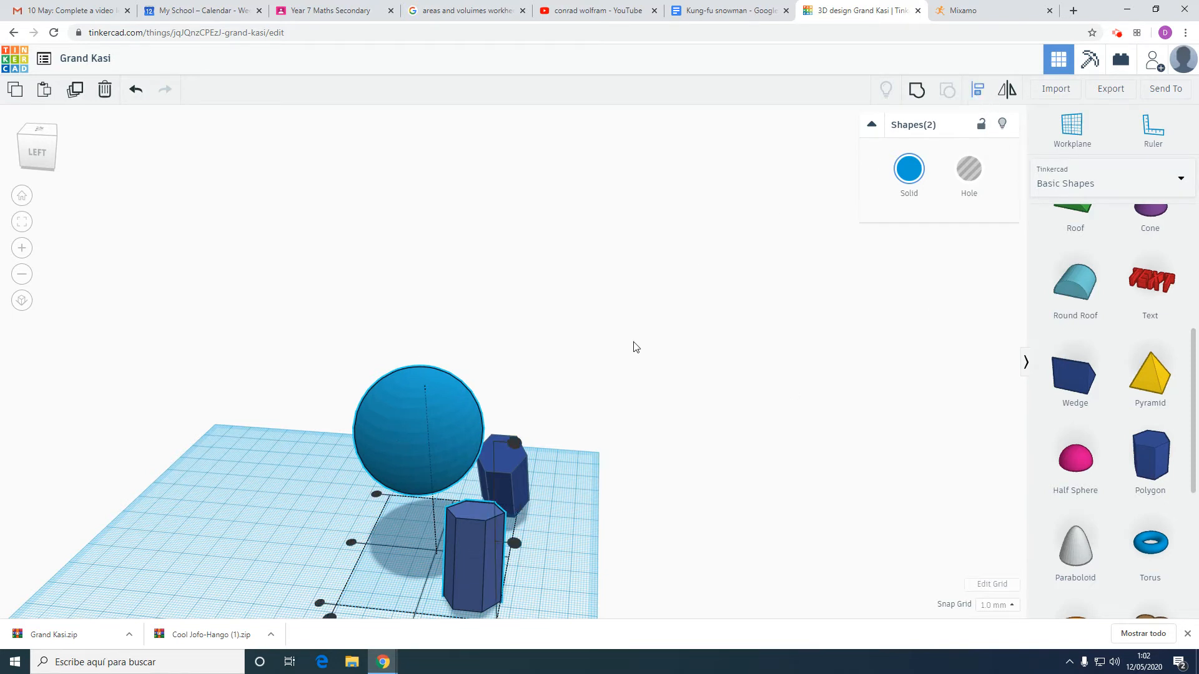
scroll(637, 378, "down", 4)
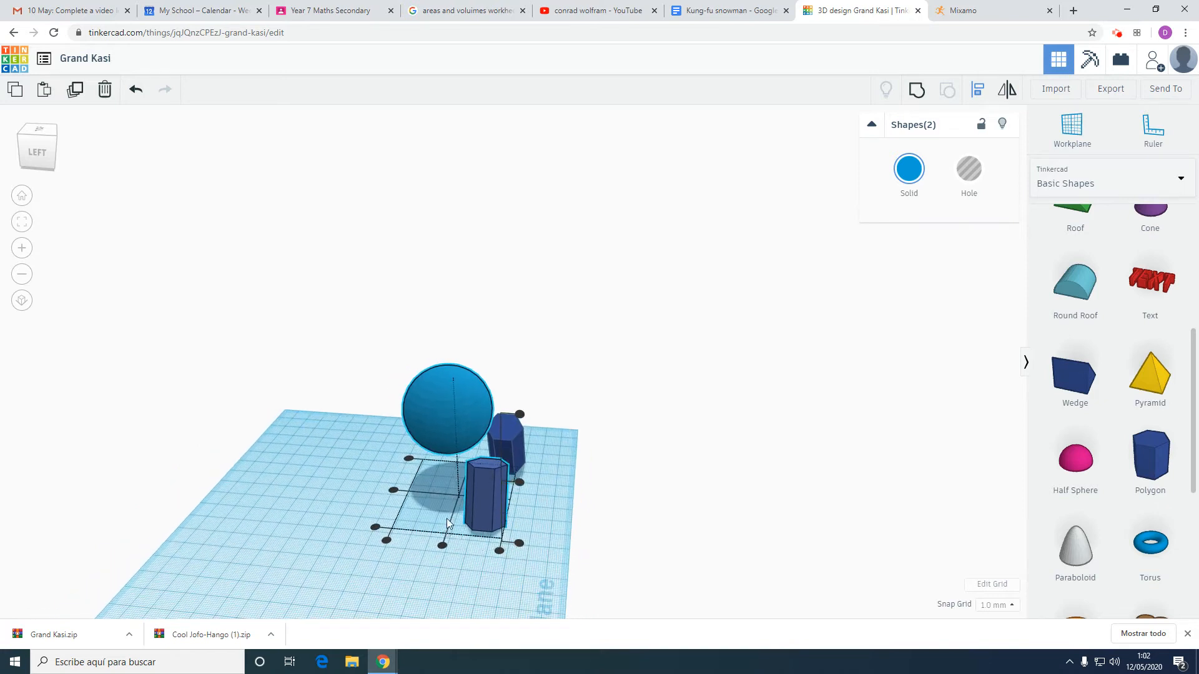
left_click(442, 546)
right_click_drag(445, 548, 560, 451)
scroll(531, 415, "up", 3)
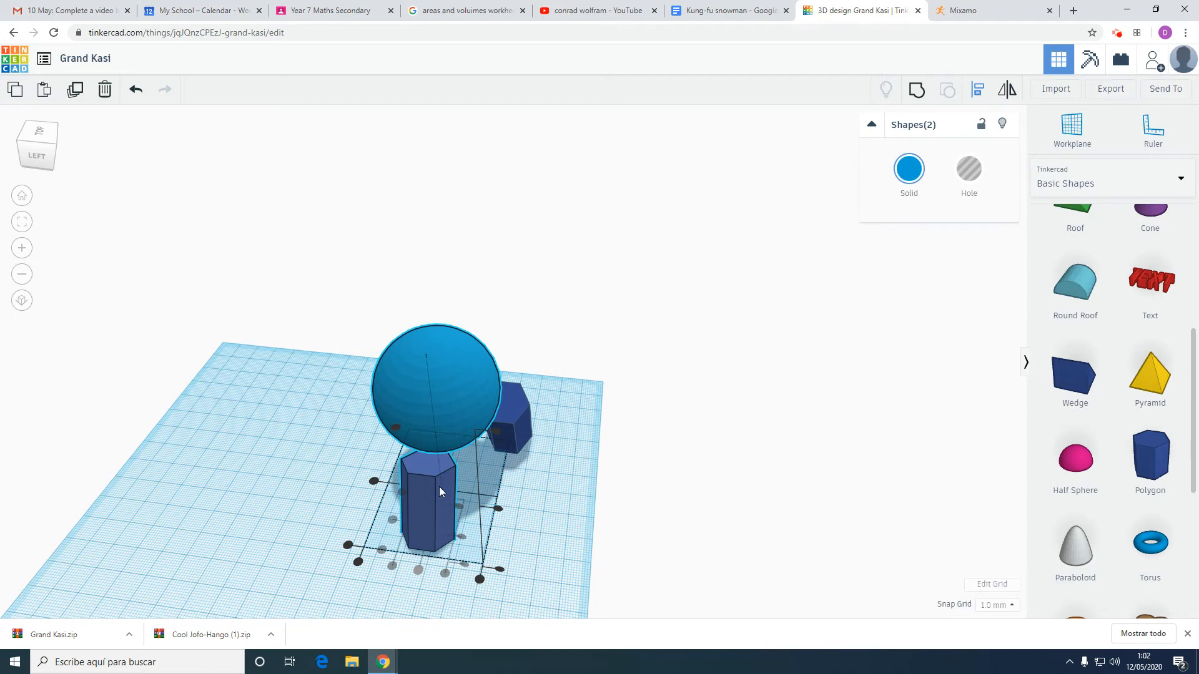
left_click(287, 488)
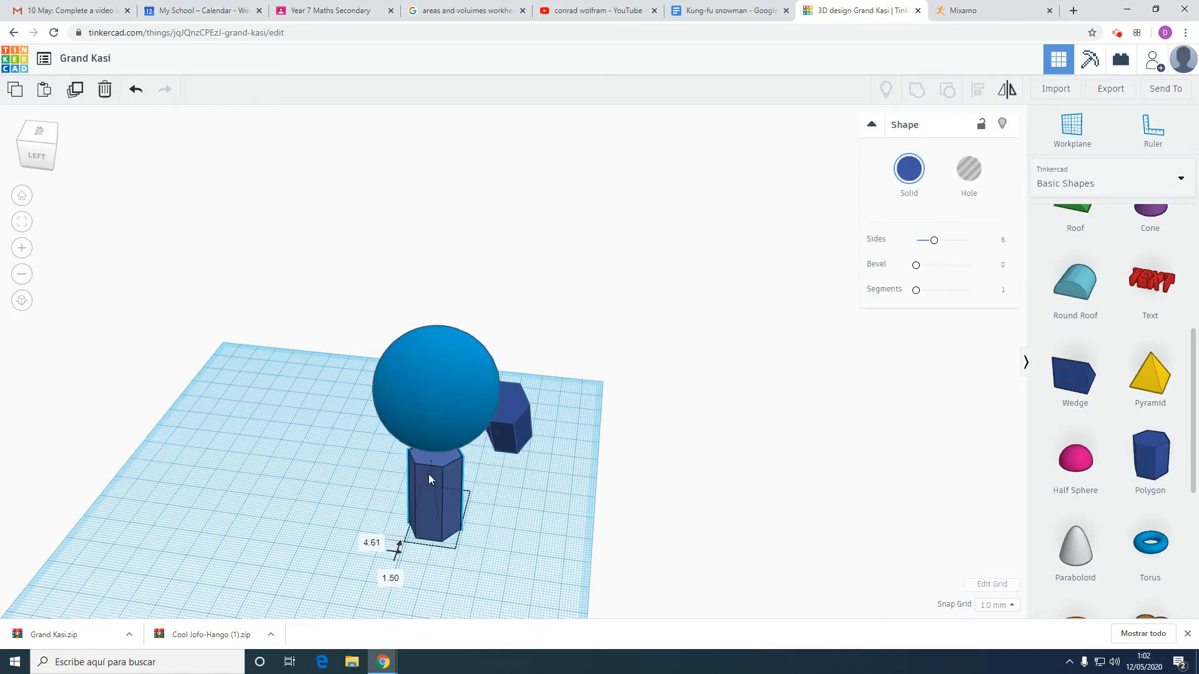
right_click_drag(749, 345, 861, 558)
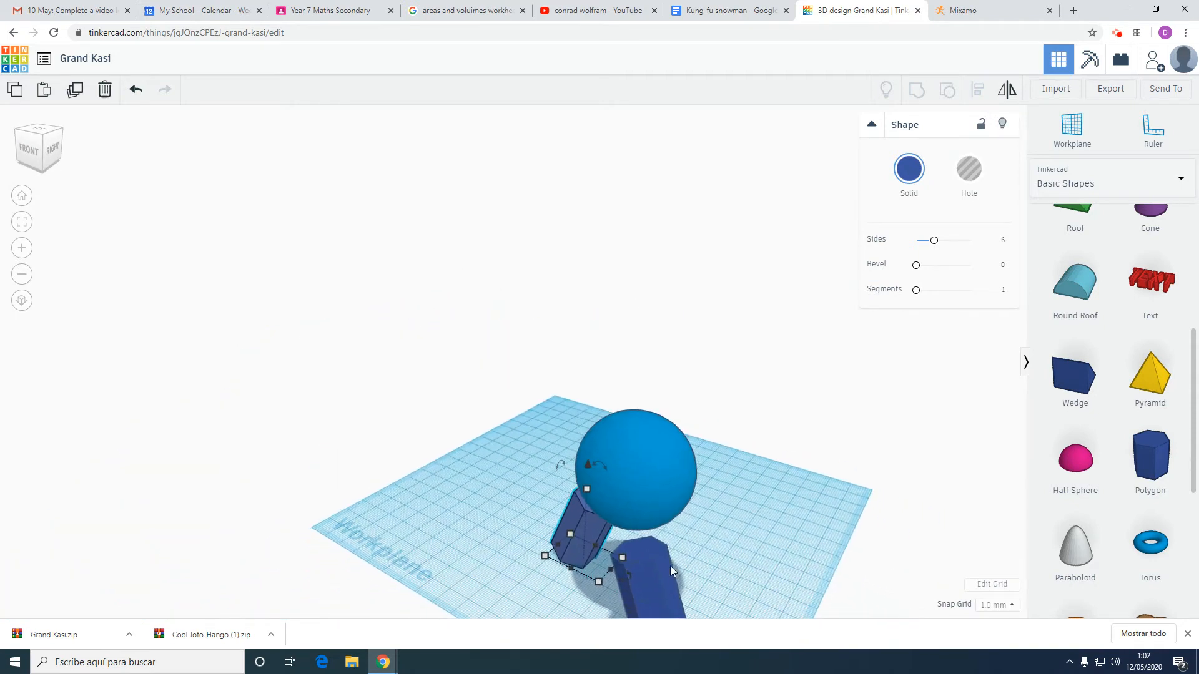
Step: Align the right polygon and the sphere on their front-to-back centre
left_click(663, 572)
left_click(658, 481, "shift")
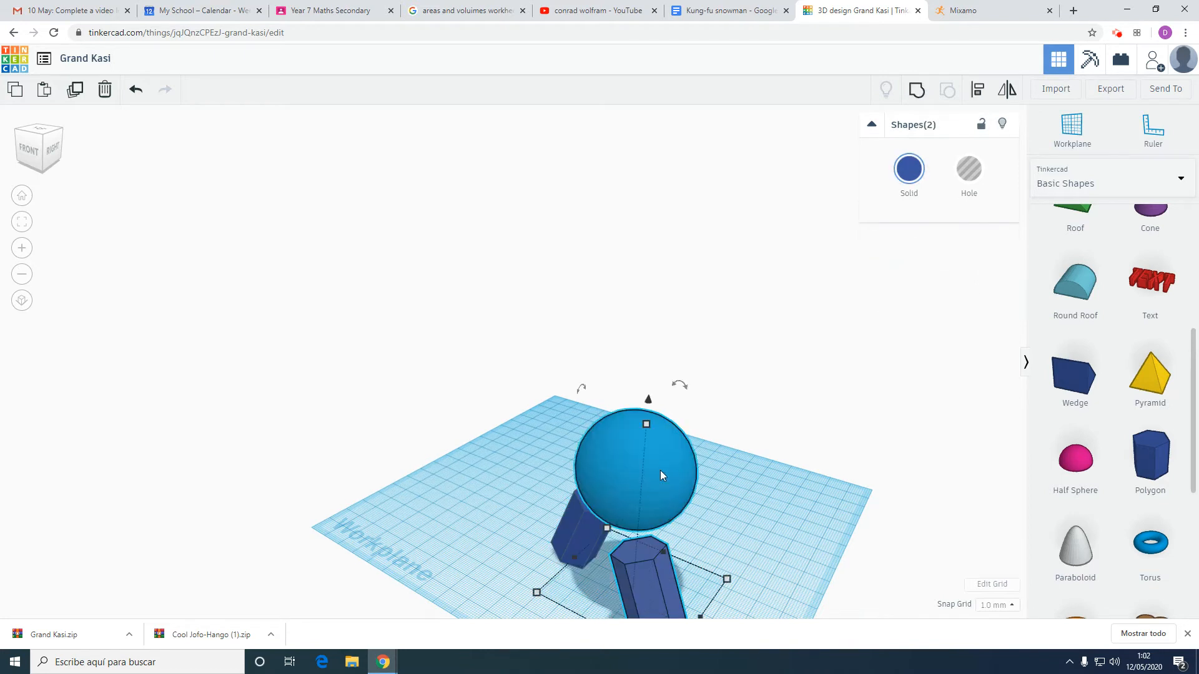
left_click(978, 92)
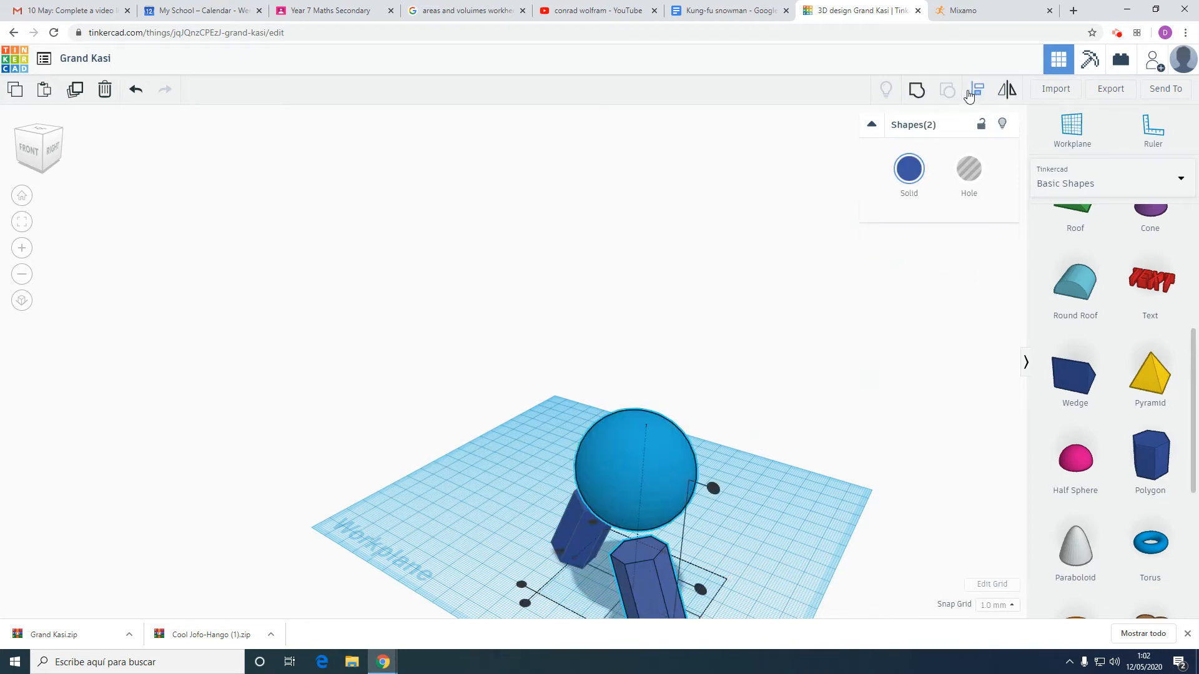
right_click_drag(838, 489, 706, 563)
left_click(618, 610)
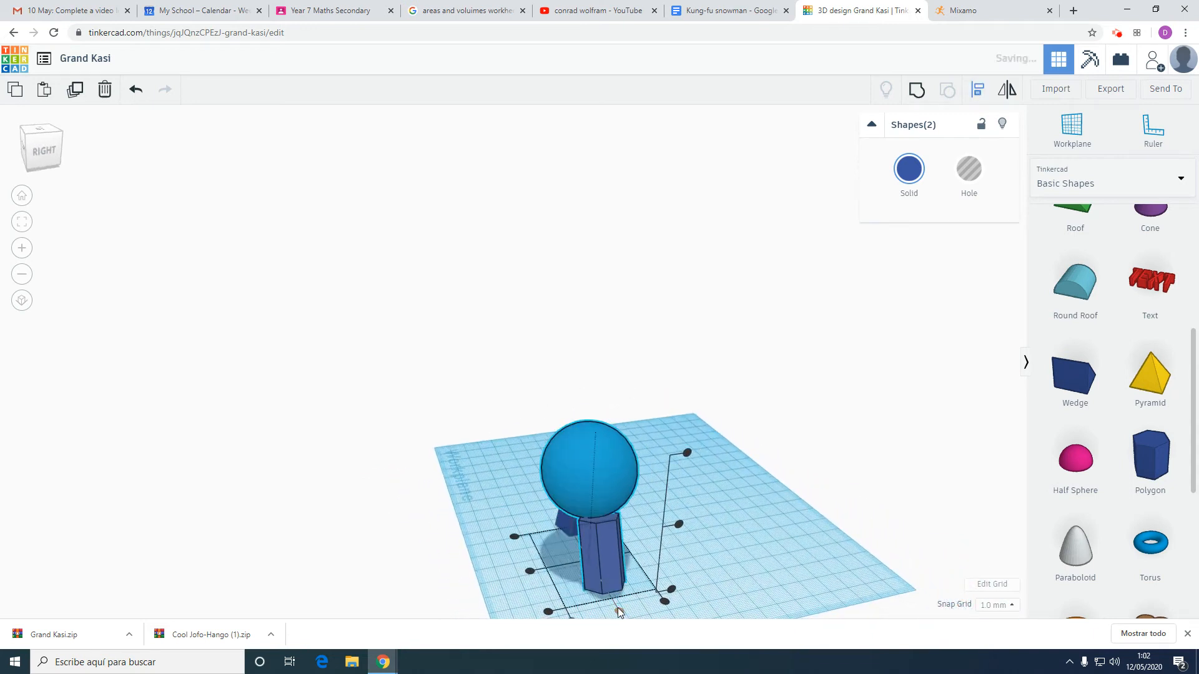
right_click_drag(697, 474, 947, 439)
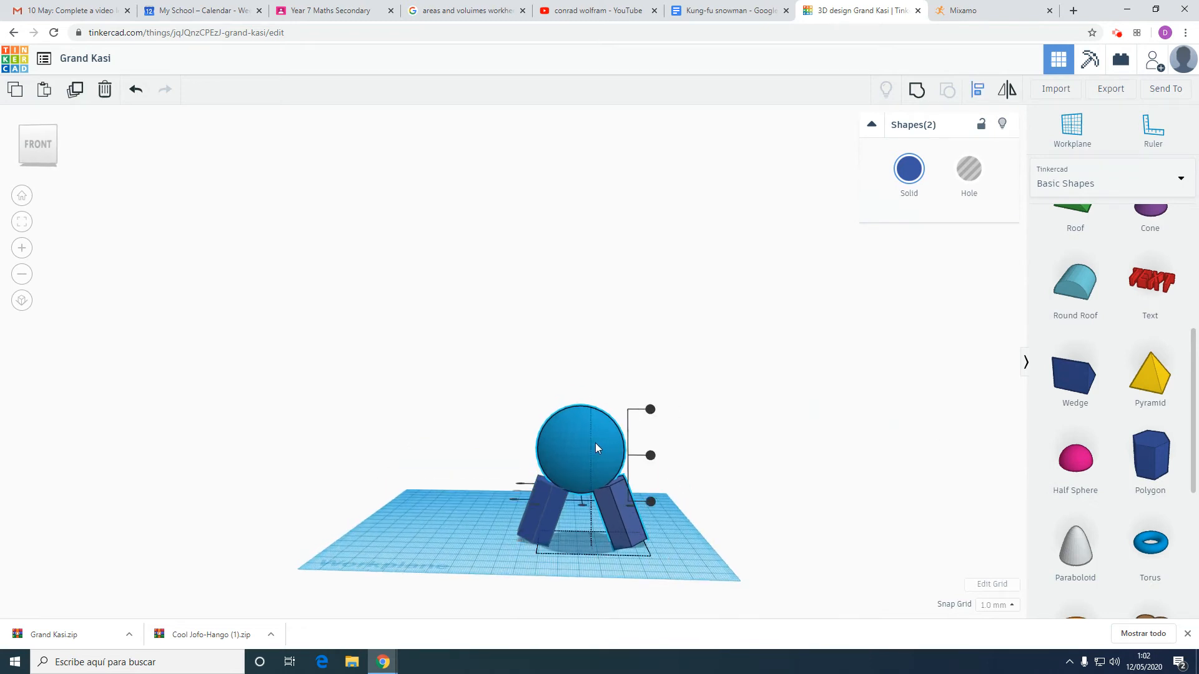
Step: Enlarge the body sphere proportionally and lower it 3 mm onto the two polygon legs
scroll(674, 279, "up", 3)
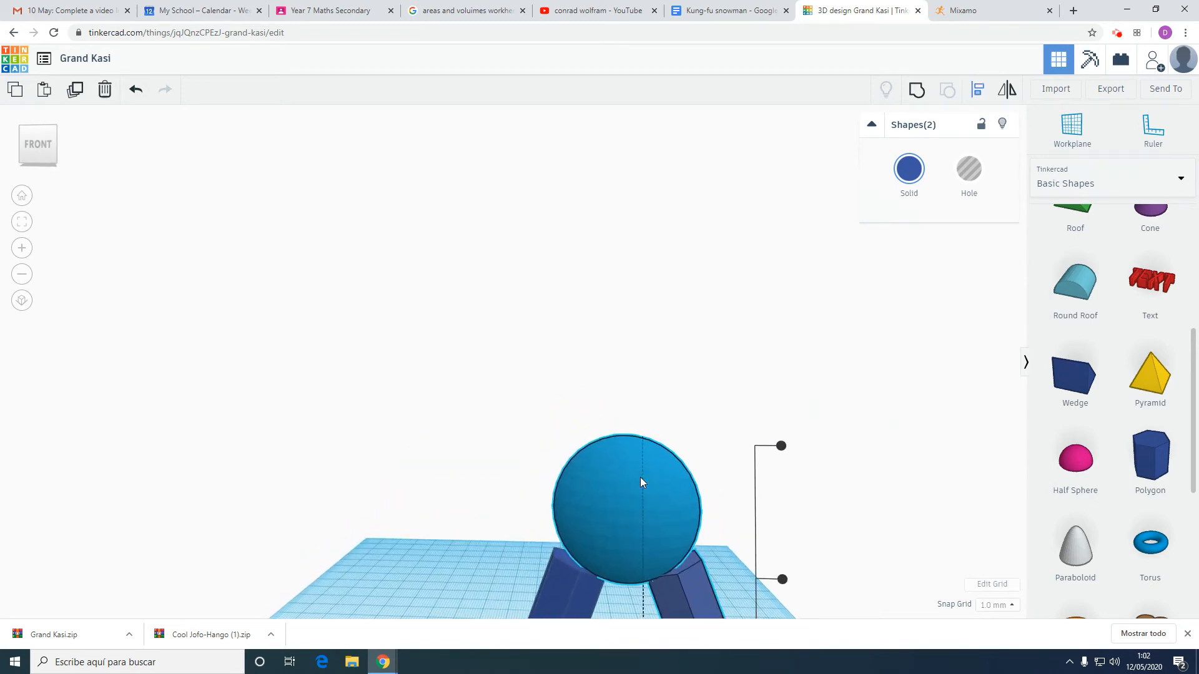
left_click(620, 490)
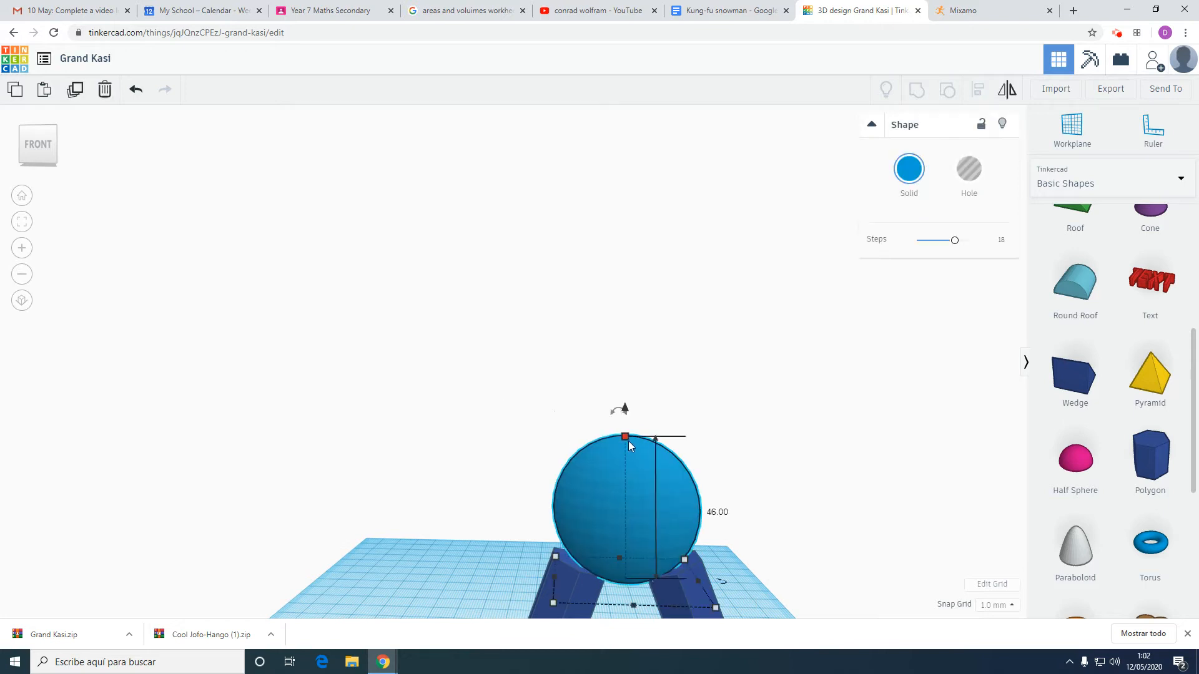
left_click_drag(625, 438, 634, 399, "shift")
scroll(806, 412, "up", 2)
scroll(806, 416, "down", 2)
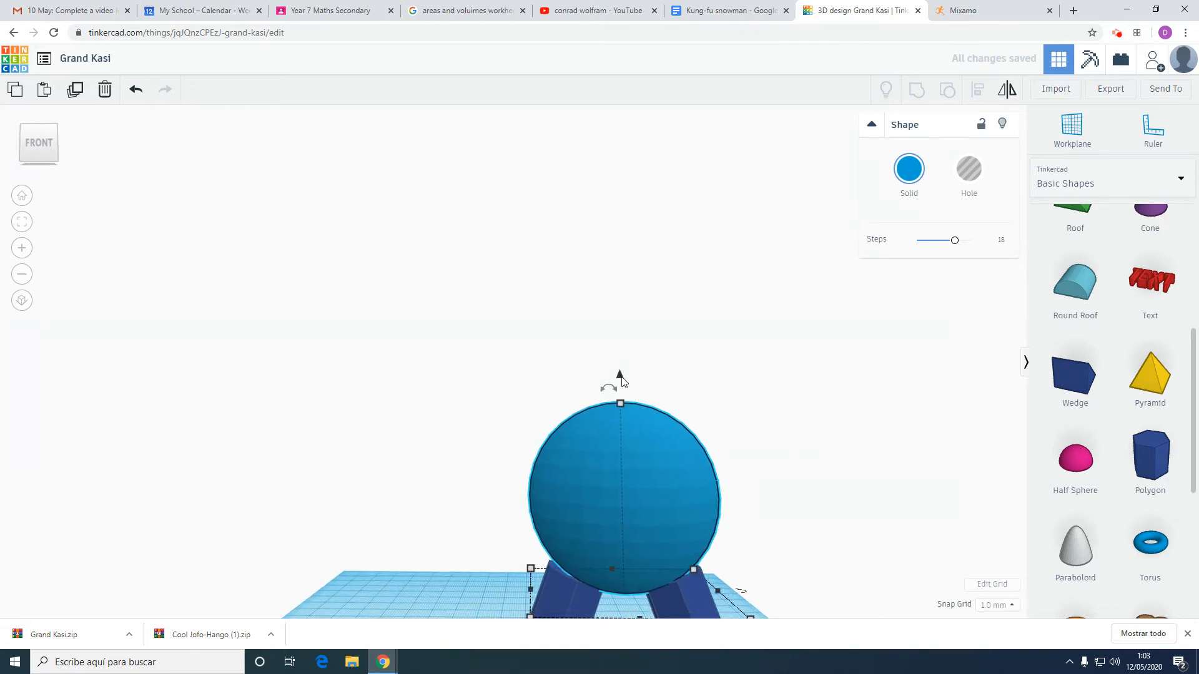
left_click_drag(620, 374, 620, 382)
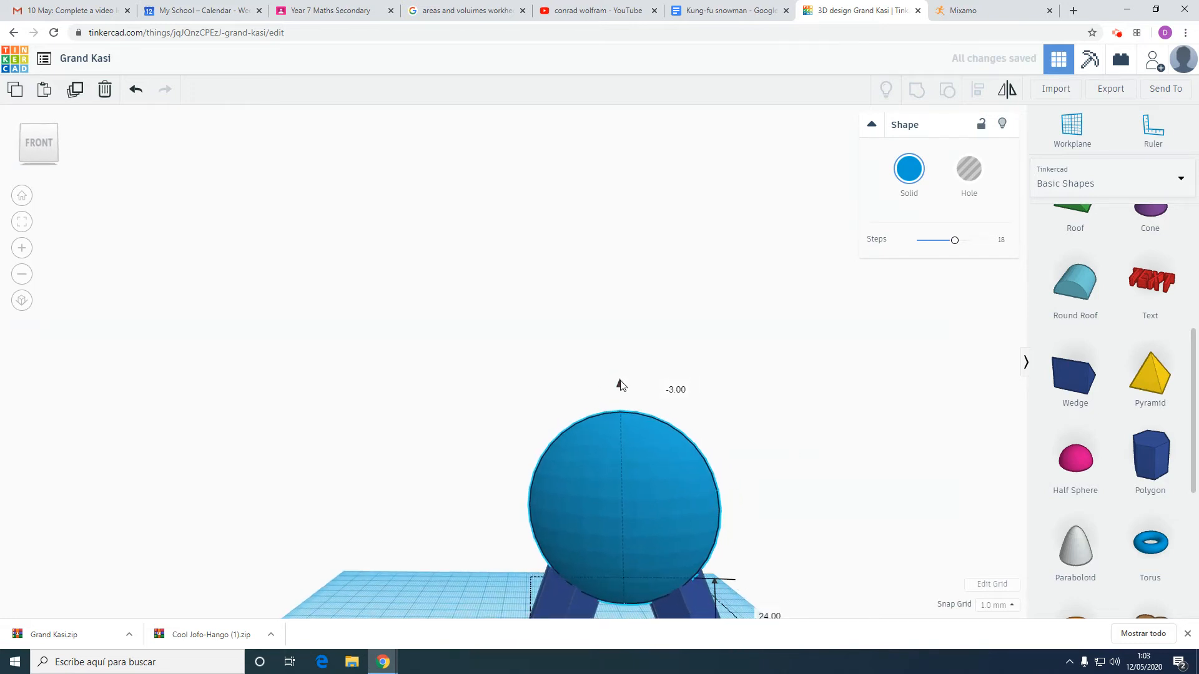
scroll(819, 460, "down", 3)
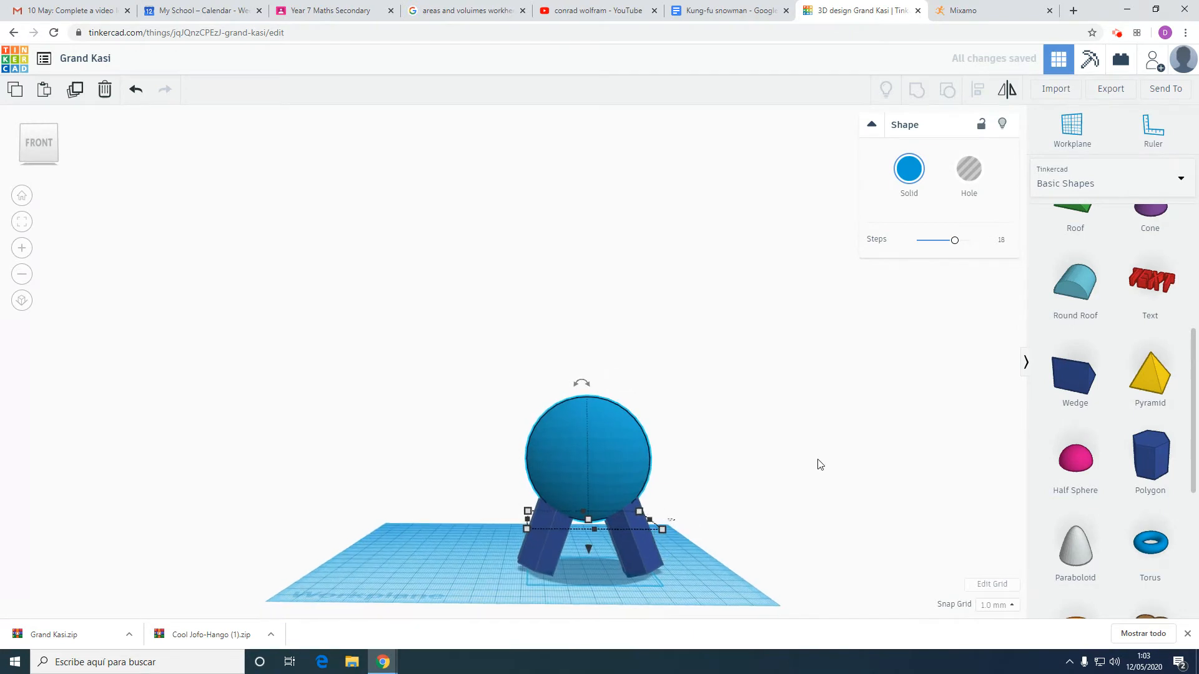
right_click_drag(818, 460, 622, 413)
Step: Add a second, smaller sphere to the left of the body sphere as the head
scroll(1104, 331, "up", 5)
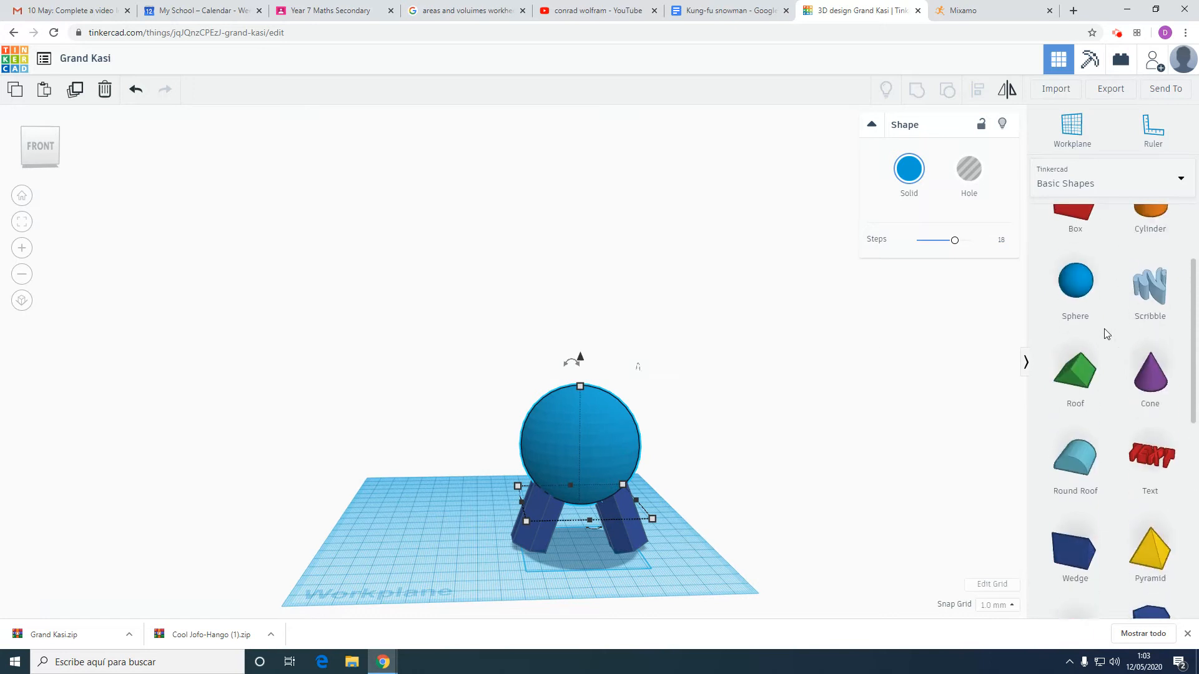
scroll(1104, 331, "down", 3)
scroll(1104, 331, "down", 7)
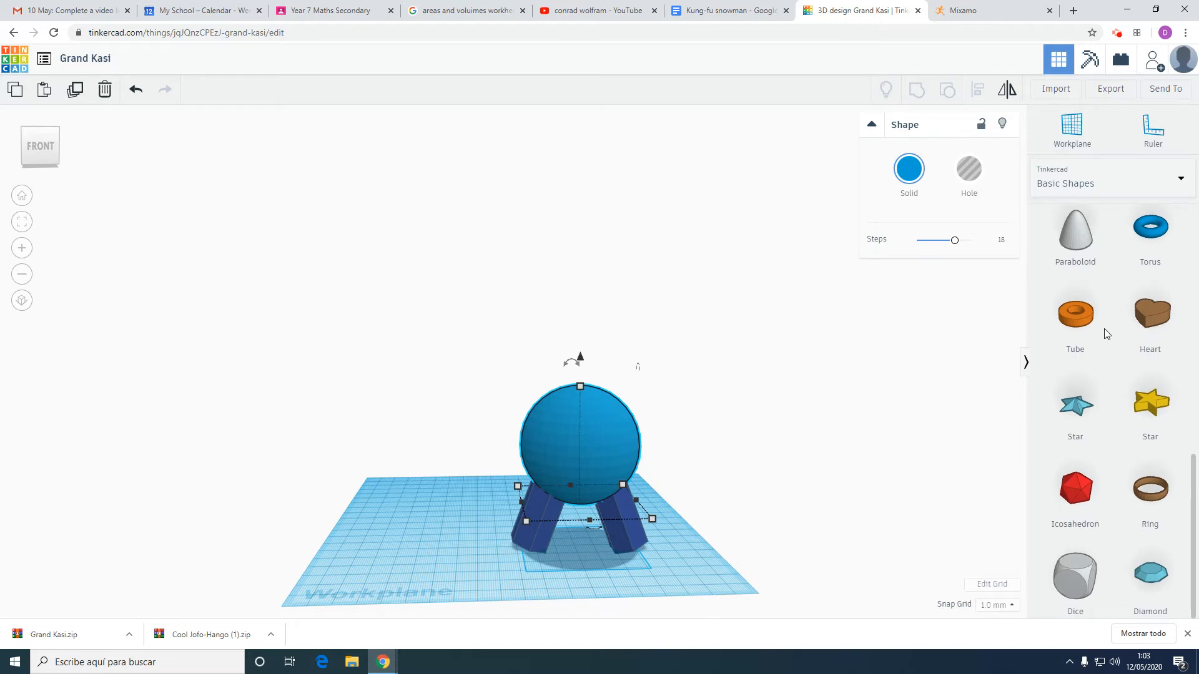
scroll(1105, 334, "up", 6)
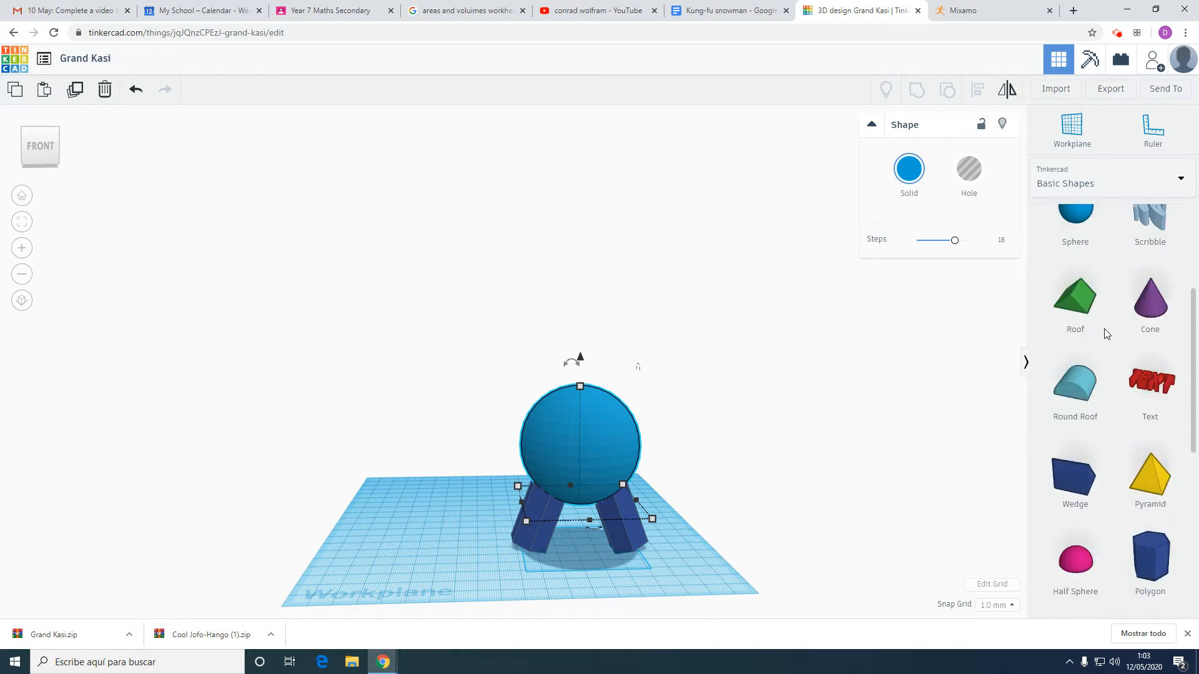
scroll(1156, 438, "up", 4)
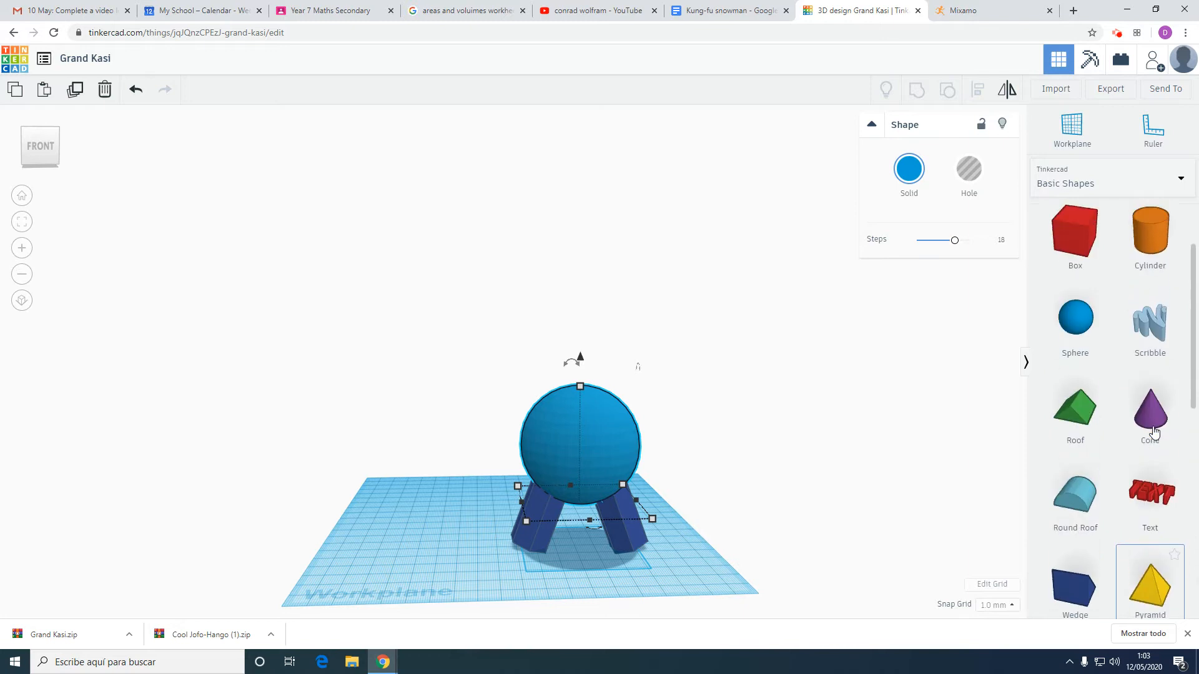
left_click_drag(1076, 420, 383, 316)
right_click_drag(818, 359, 627, 402)
Step: Centre the head sphere and the body sphere on each other along both horizontal axes
left_click(458, 384, "shift")
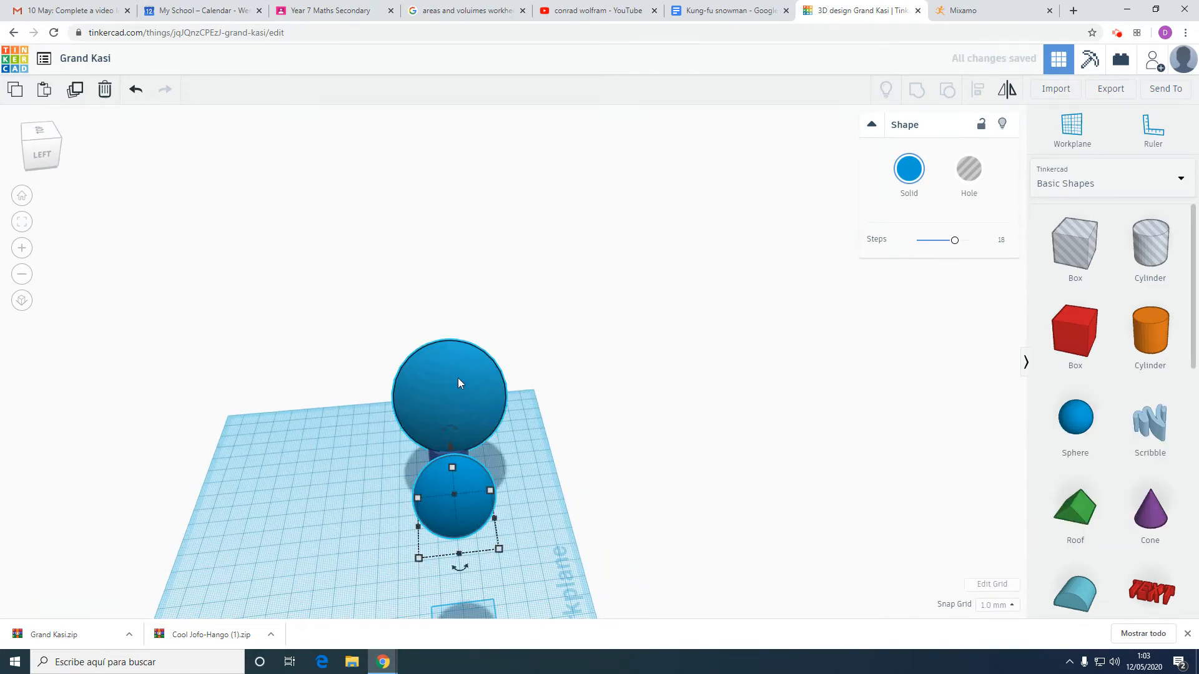
right_click_drag(459, 383, 482, 543)
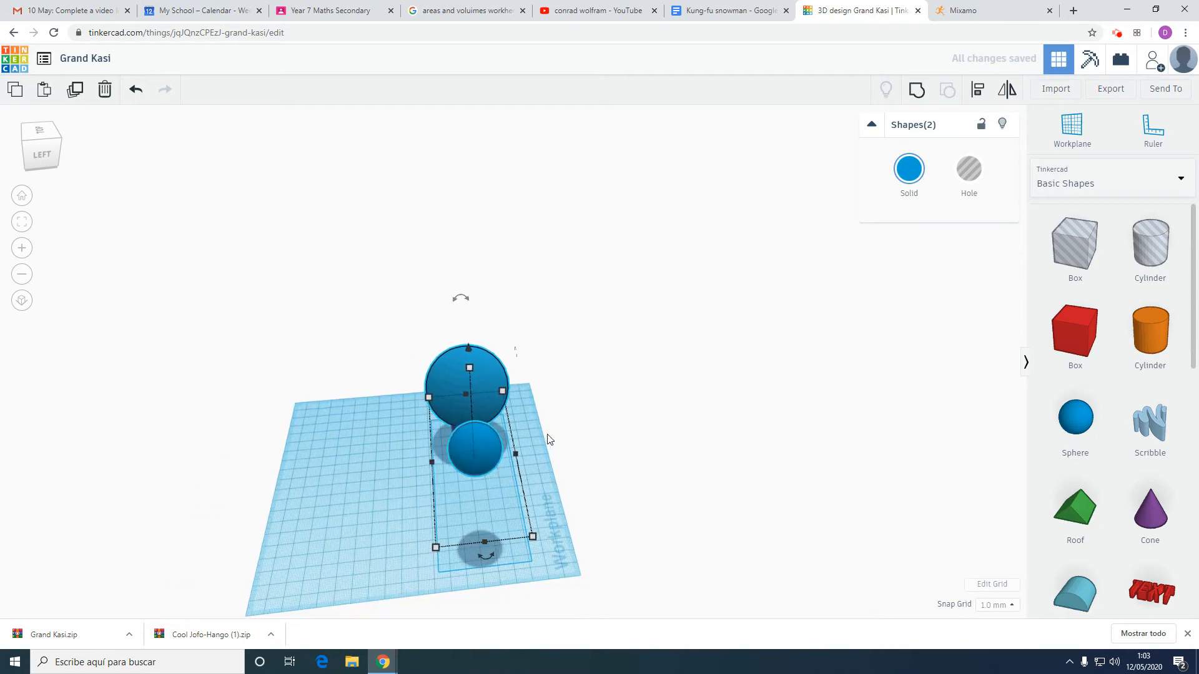
left_click(979, 91)
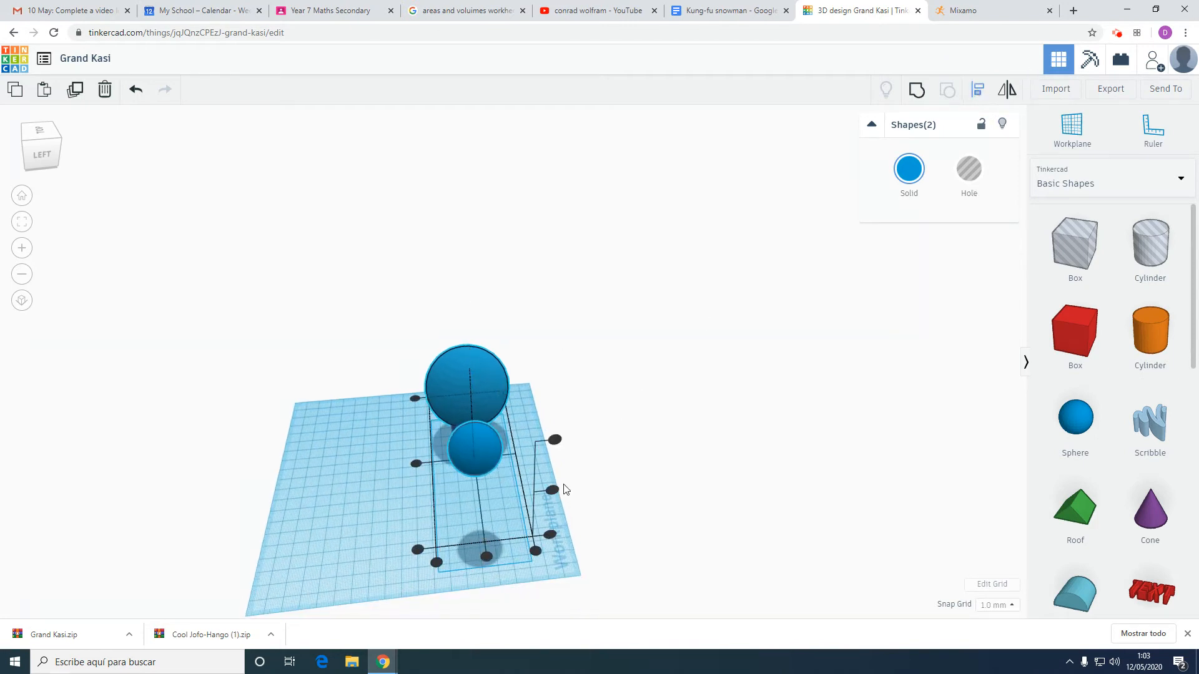
left_click(487, 557)
right_click_drag(563, 417, 738, 426)
left_click(506, 521)
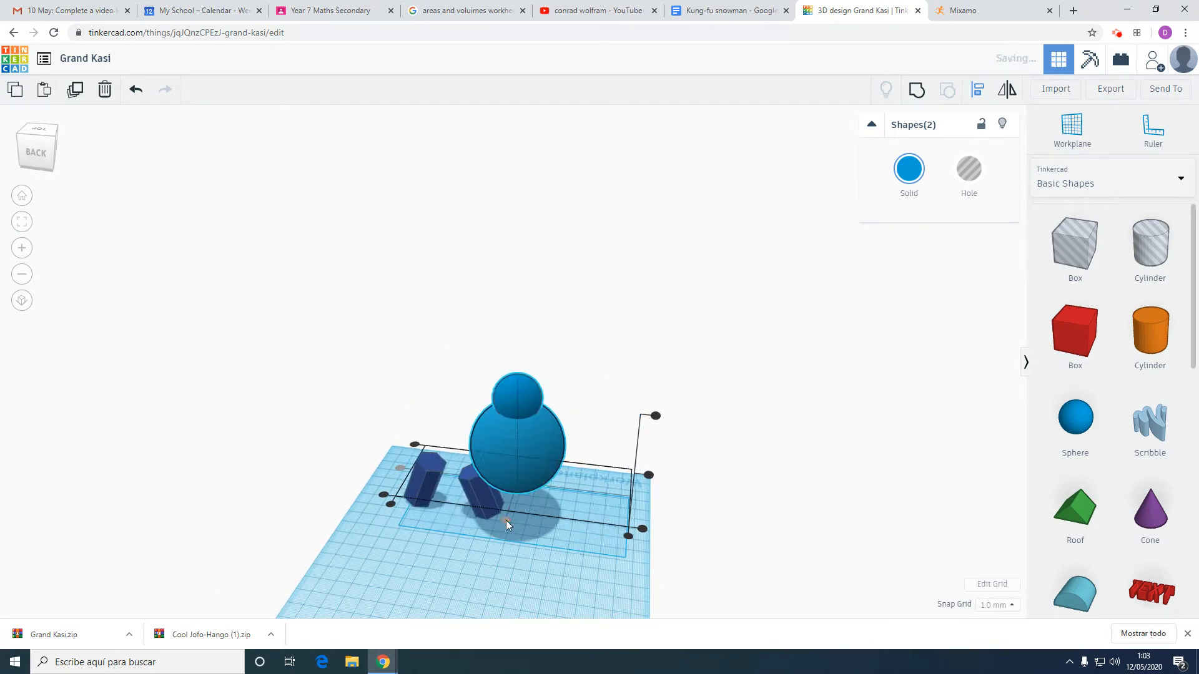
right_click_drag(701, 543, 762, 501)
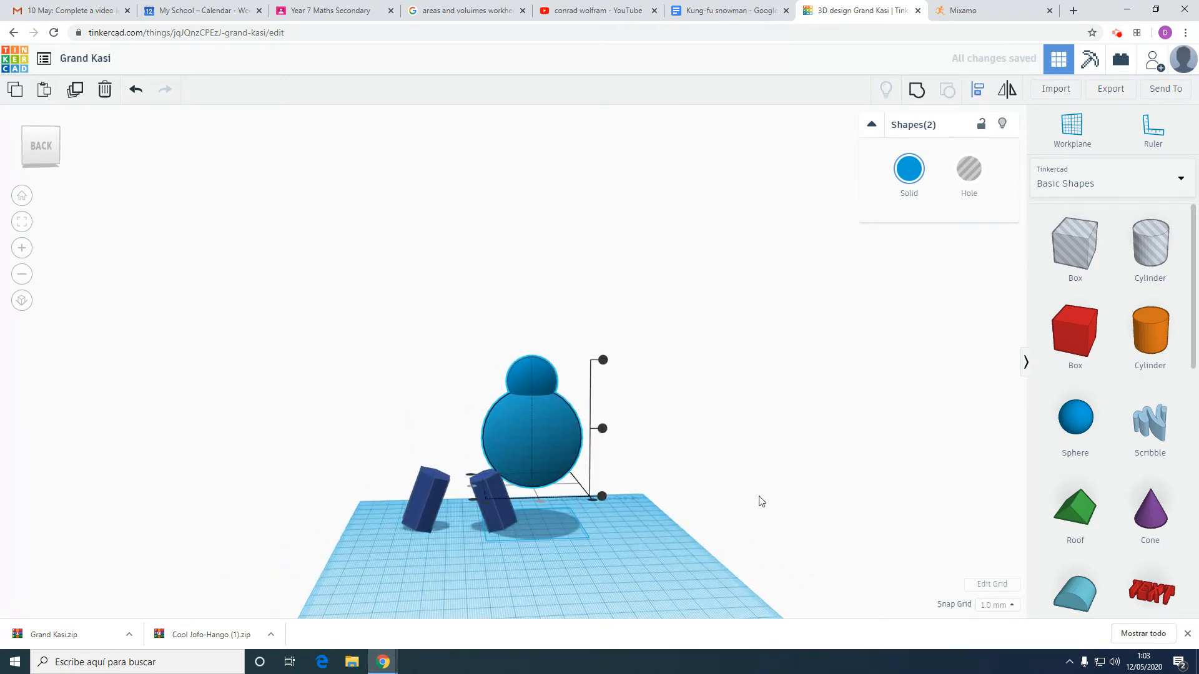
Step: Raise the head sphere 8 mm so it sits on top of the body sphere
left_click(706, 435)
left_click(529, 379)
left_click_drag(532, 333, 535, 316)
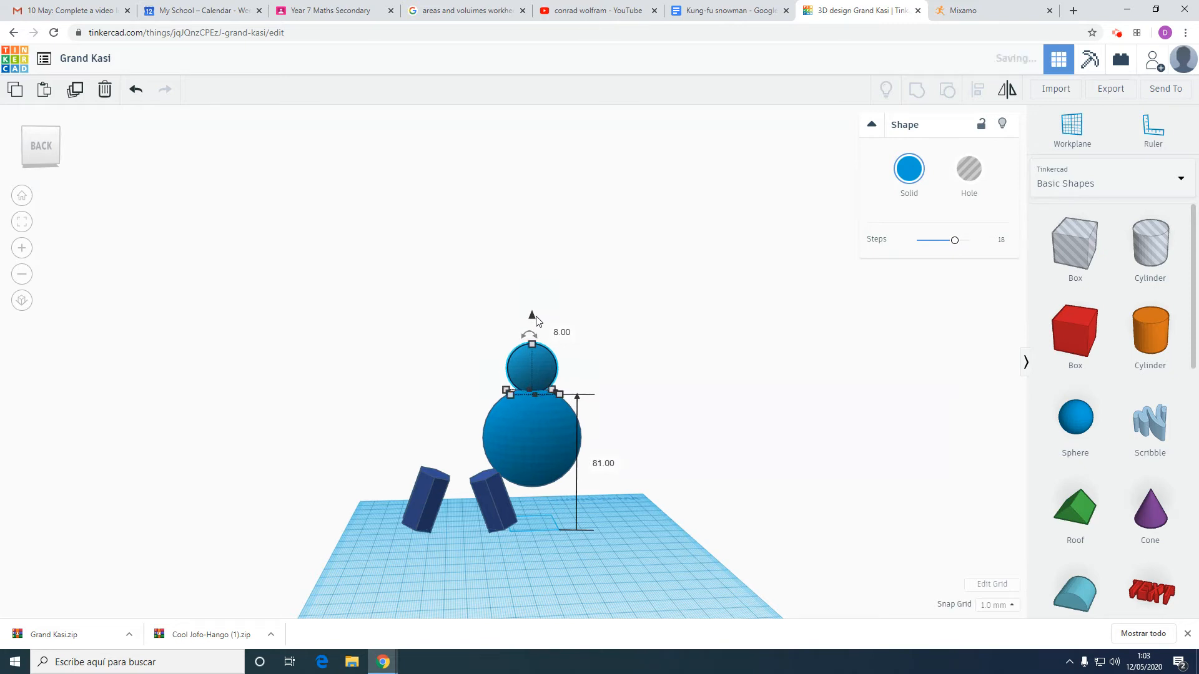
left_click(666, 383)
Step: Group the head and body spheres into a single shape
right_click_drag(666, 382, 595, 419)
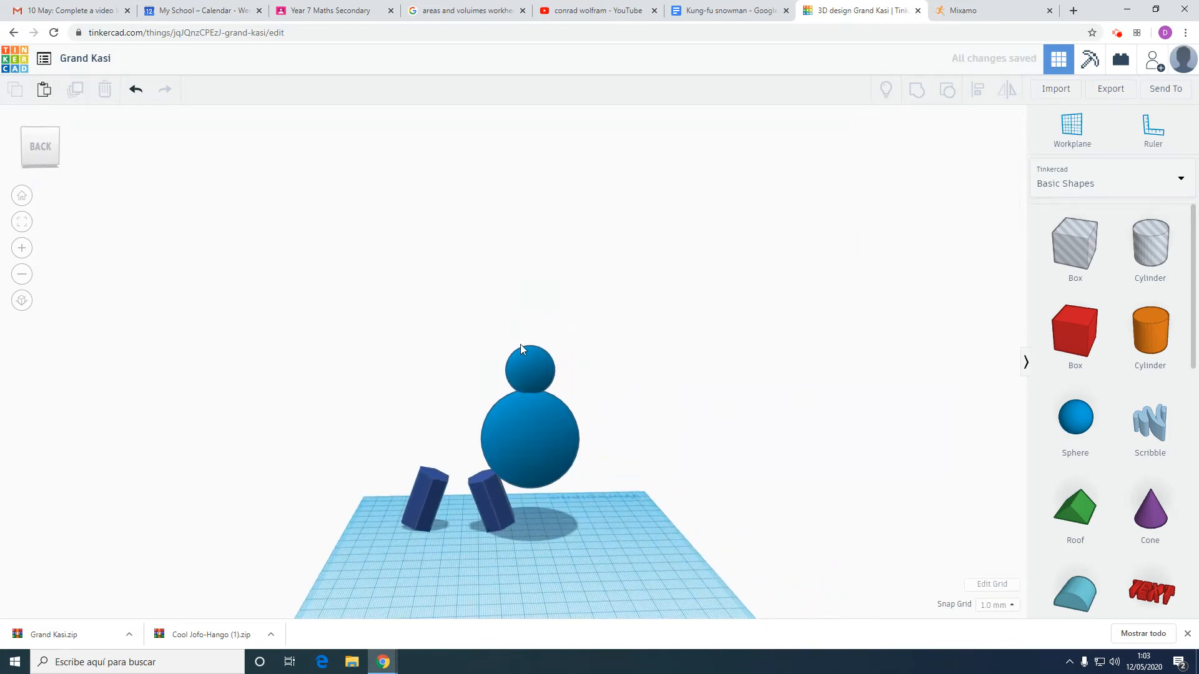
left_click_drag(584, 448, 588, 457)
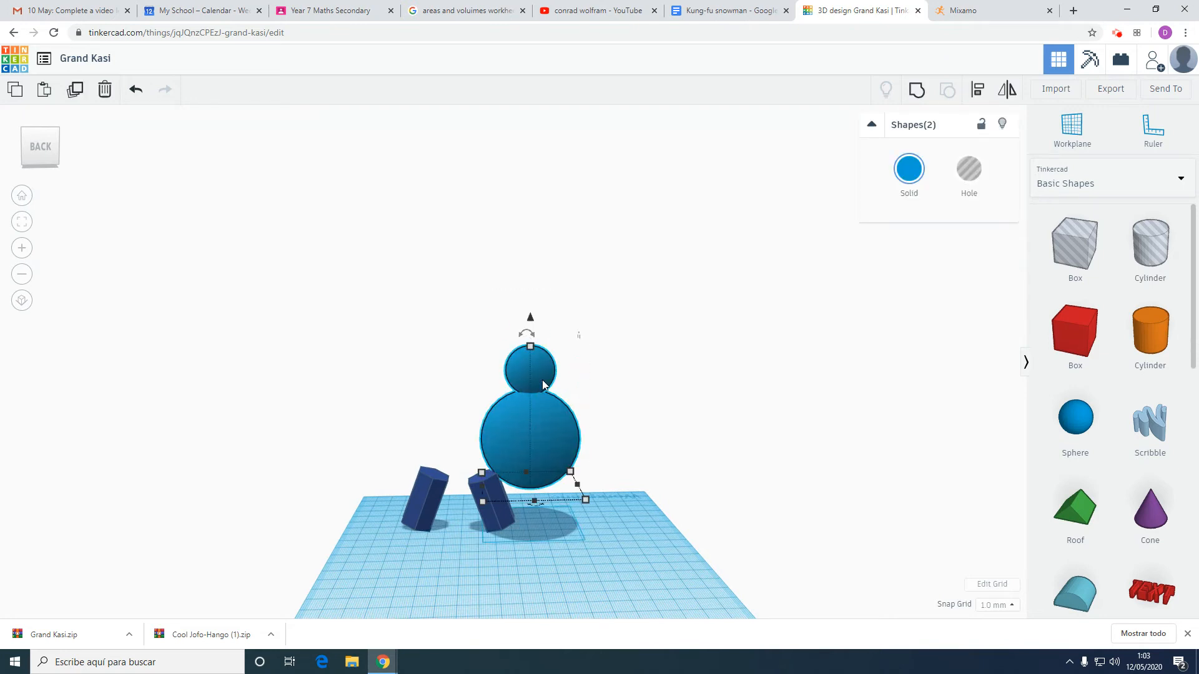
left_click(924, 93)
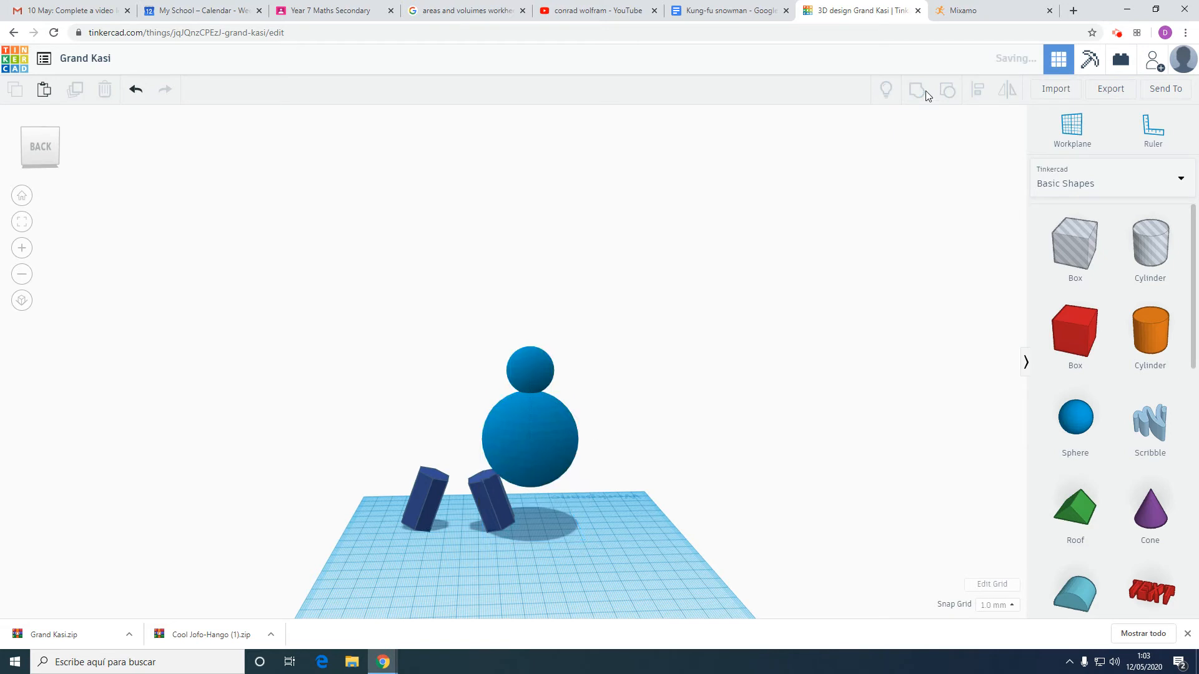
left_click(746, 349)
Step: Move the grouped head and body sideways so they sit centrally above the two polygon legs
right_click_drag(757, 450, 549, 420)
left_click_drag(493, 431, 553, 429)
right_click_drag(735, 412, 586, 494)
scroll(589, 488, "up", 5)
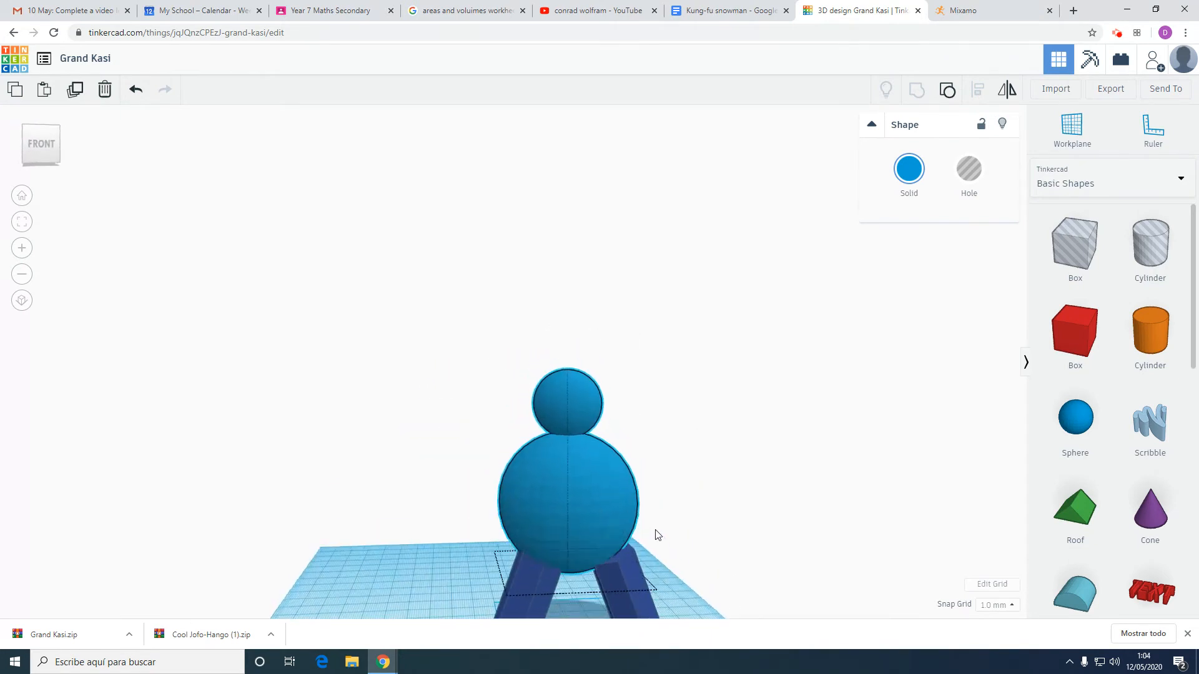
right_click_drag(729, 536, 727, 532)
right_click_drag(582, 531, 592, 533)
right_click_drag(741, 538, 838, 554)
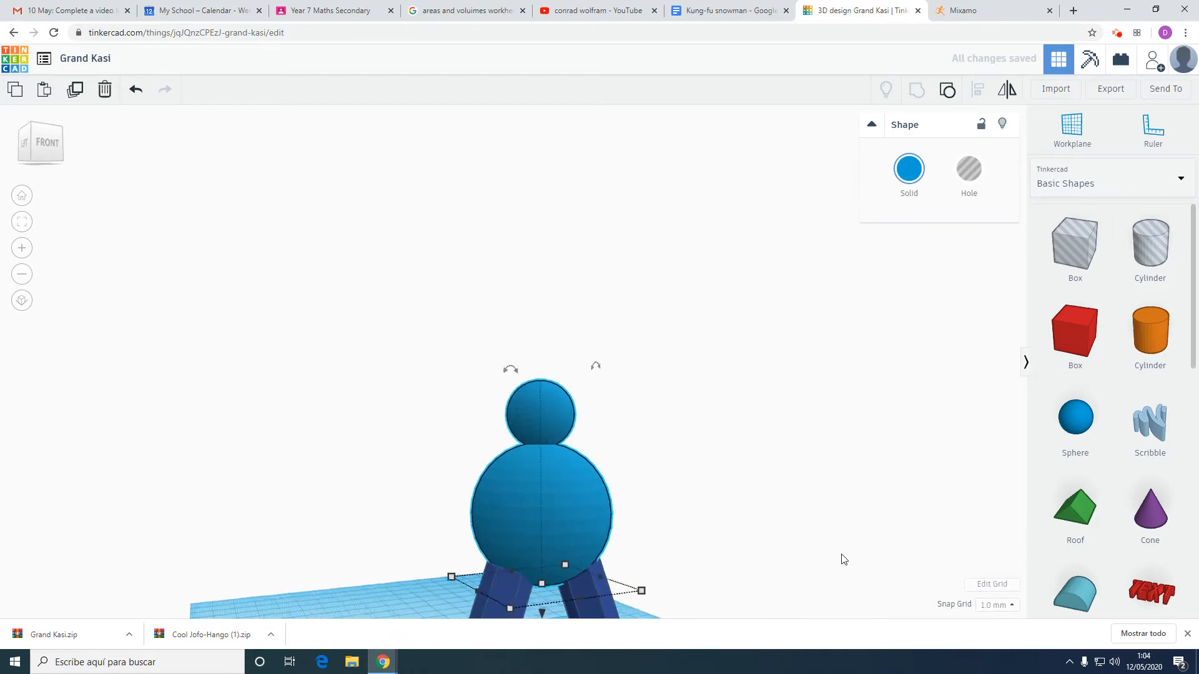
Step: Group the head-and-body shape with both legs into one snowman shape
right_click_drag(697, 540, 646, 516)
scroll(646, 522, "down", 5)
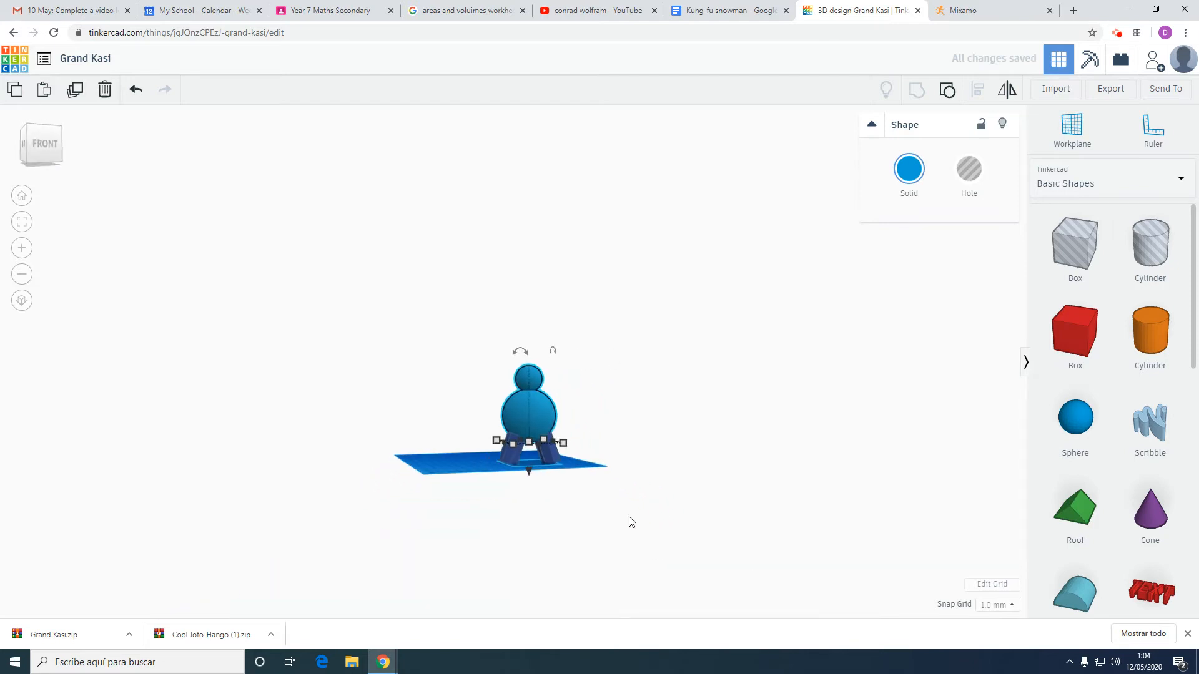
left_click_drag(463, 326, 707, 579)
scroll(681, 381, "up", 3)
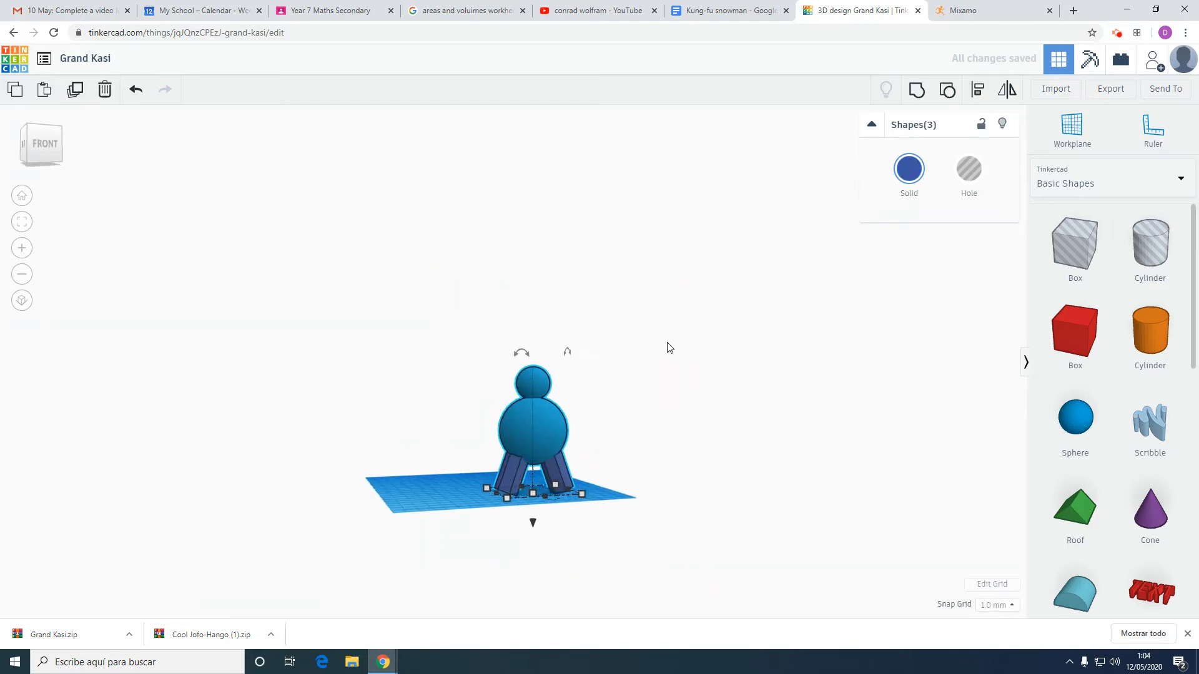
left_click(918, 97)
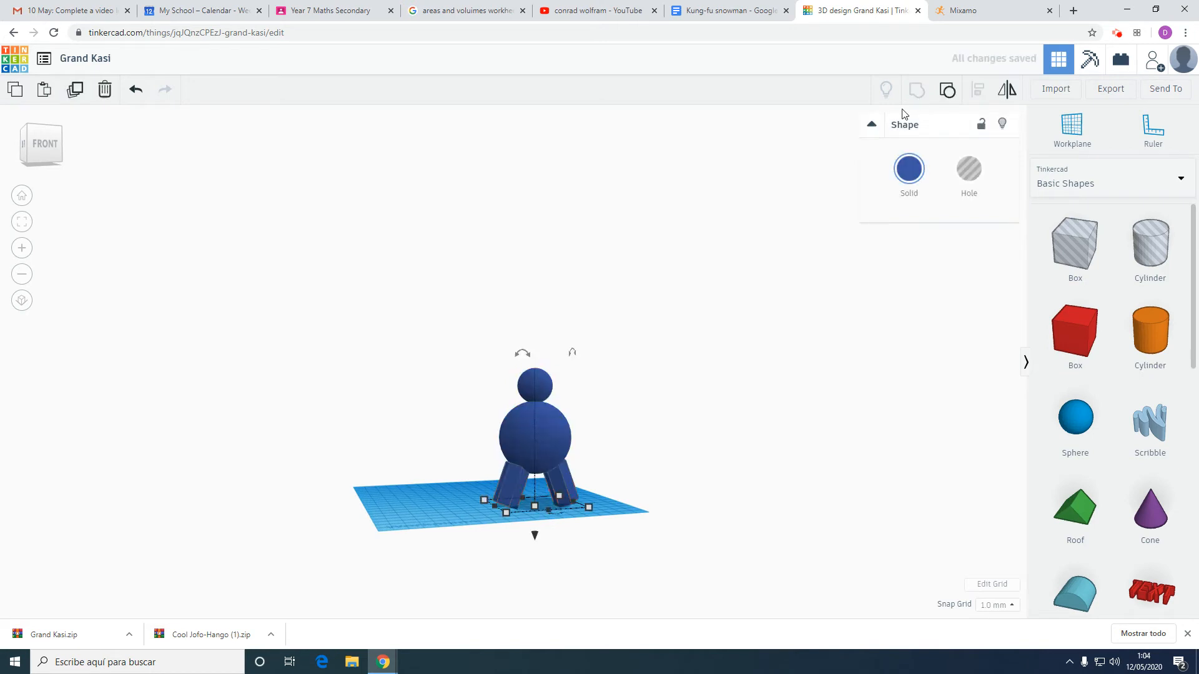
right_click_drag(660, 277, 580, 273)
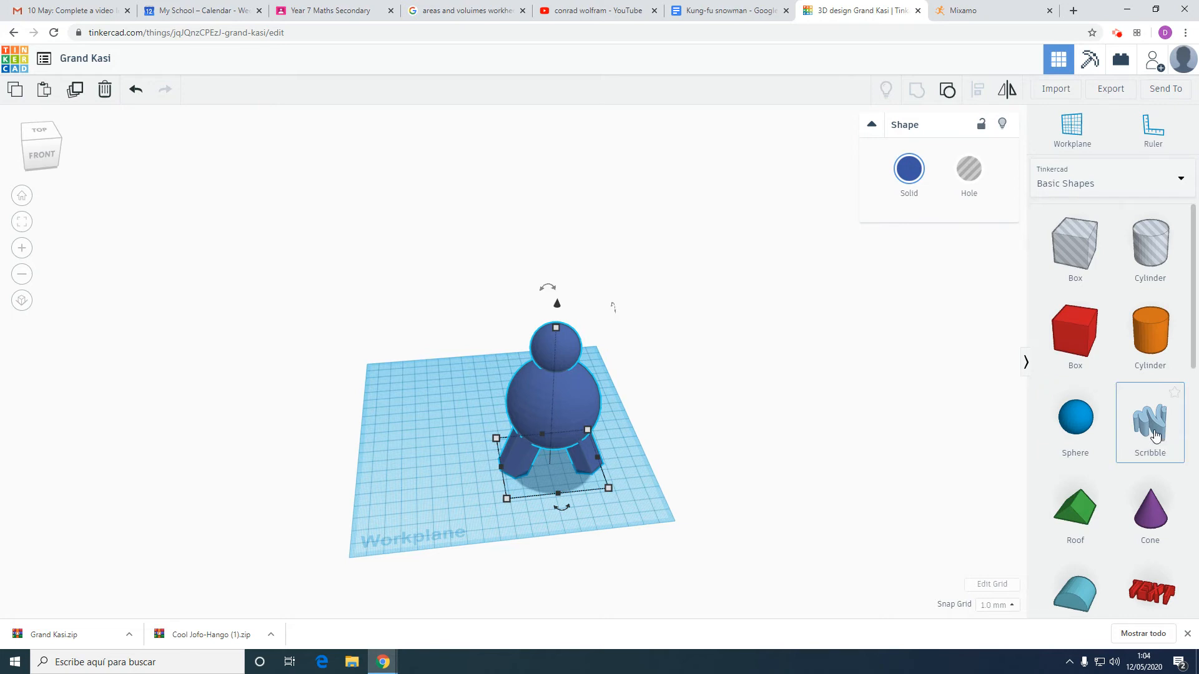
Step: Add a Scribble shape beside the snowman, drawn as a slightly curved arm that splits into three fingers
left_click_drag(1128, 435, 680, 468)
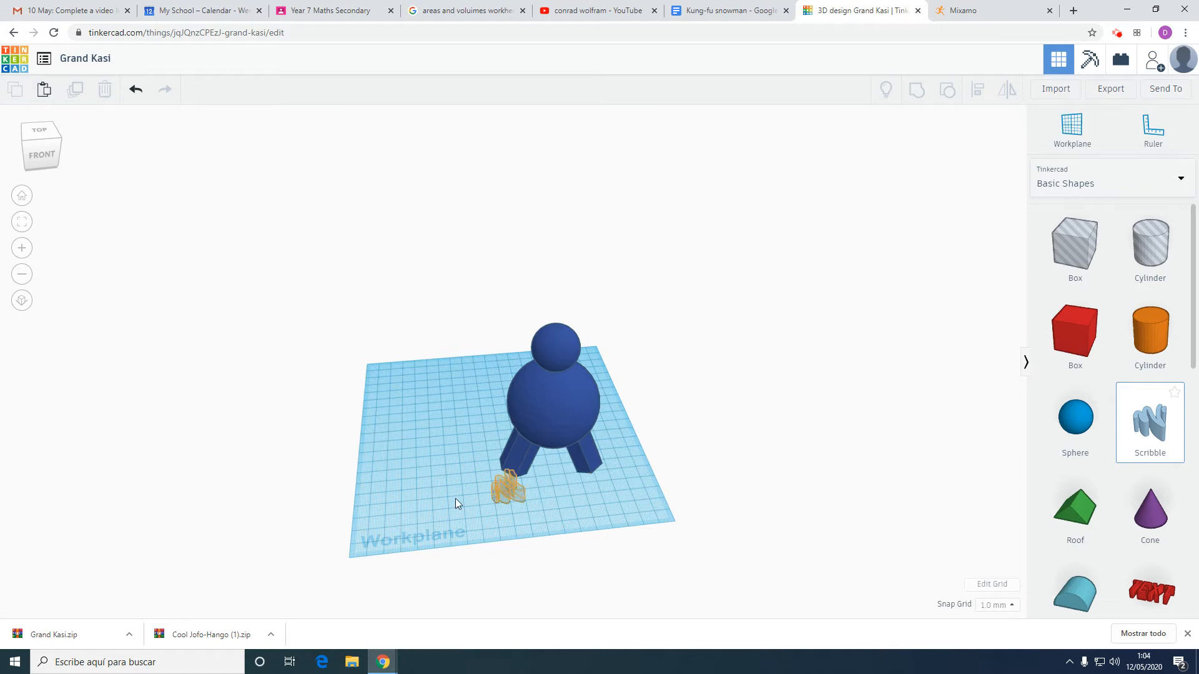
left_click_drag(418, 466, 417, 466)
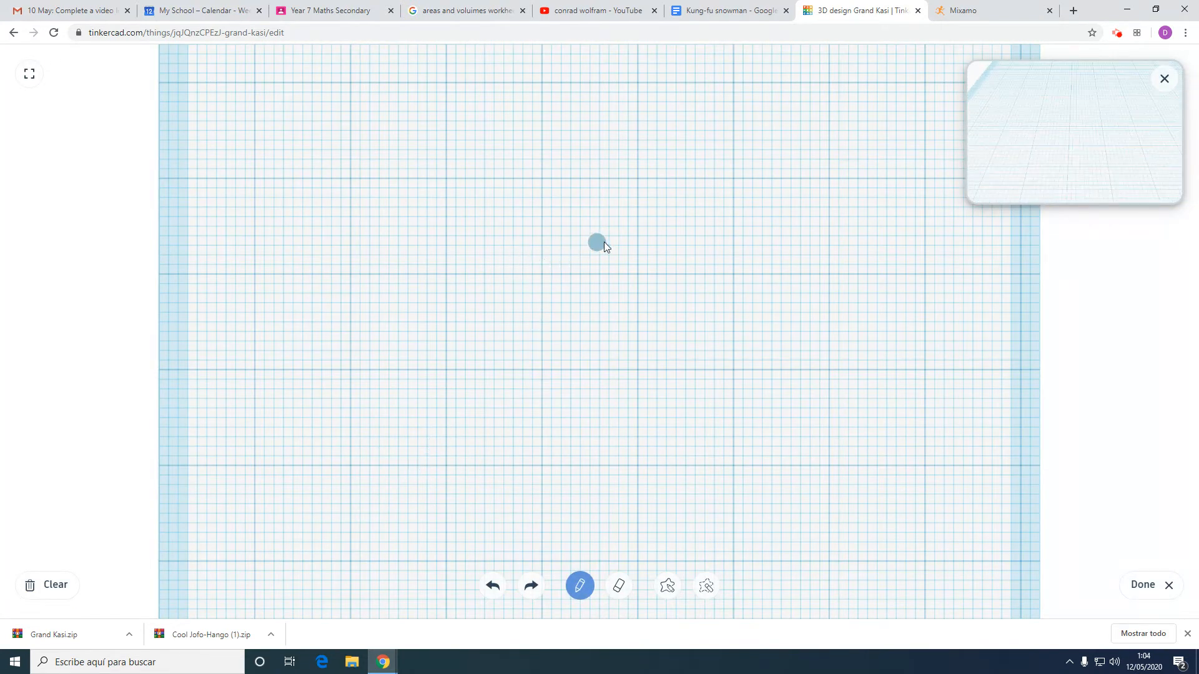
mouse_move(617, 243)
left_mouse_down()
mouse_move(467, 251)
mouse_move(384, 286)
mouse_move(306, 267)
left_mouse_up()
left_click_drag(320, 323, 384, 309)
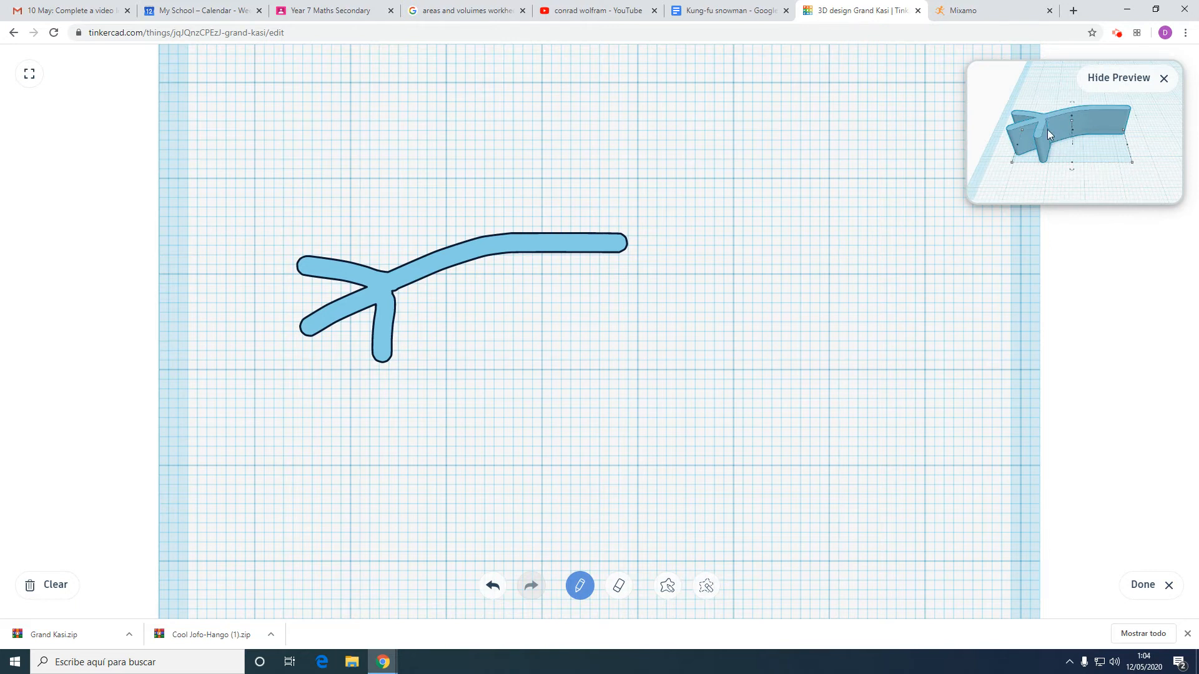
left_click(1143, 585)
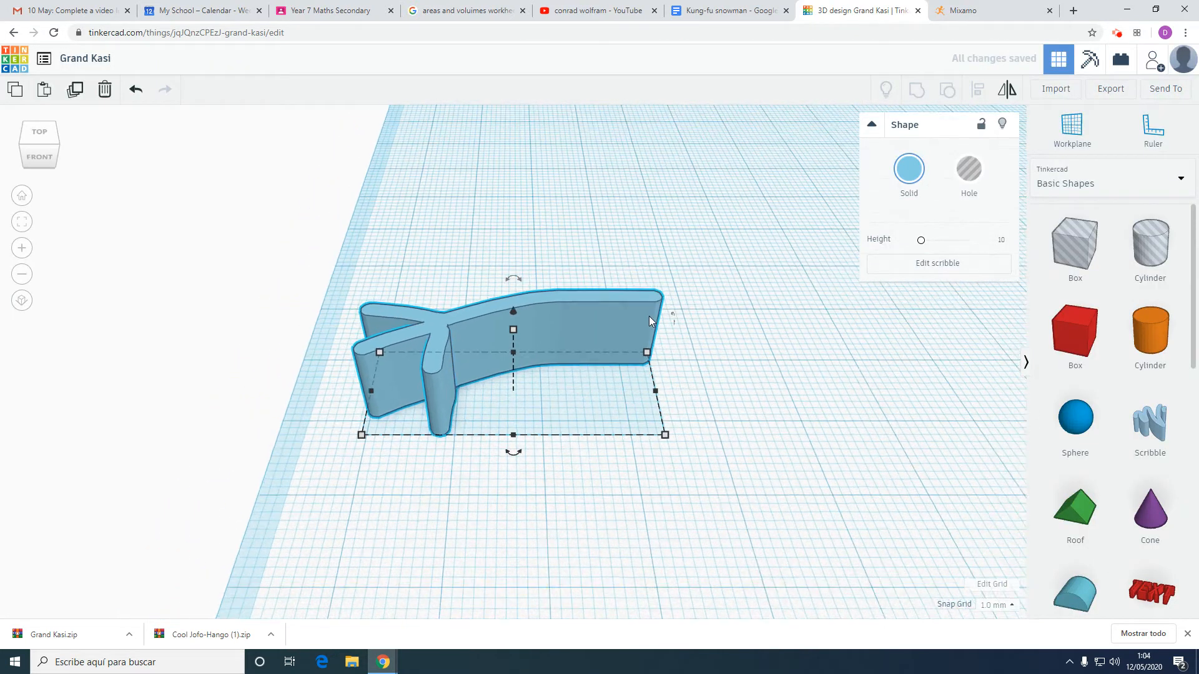
Step: Reduce the scribble arm's thickness to 4 mm and enlarge its outline to 51.57 by 21.05 mm
left_click_drag(512, 345, 514, 368)
scroll(682, 314, "down", 7)
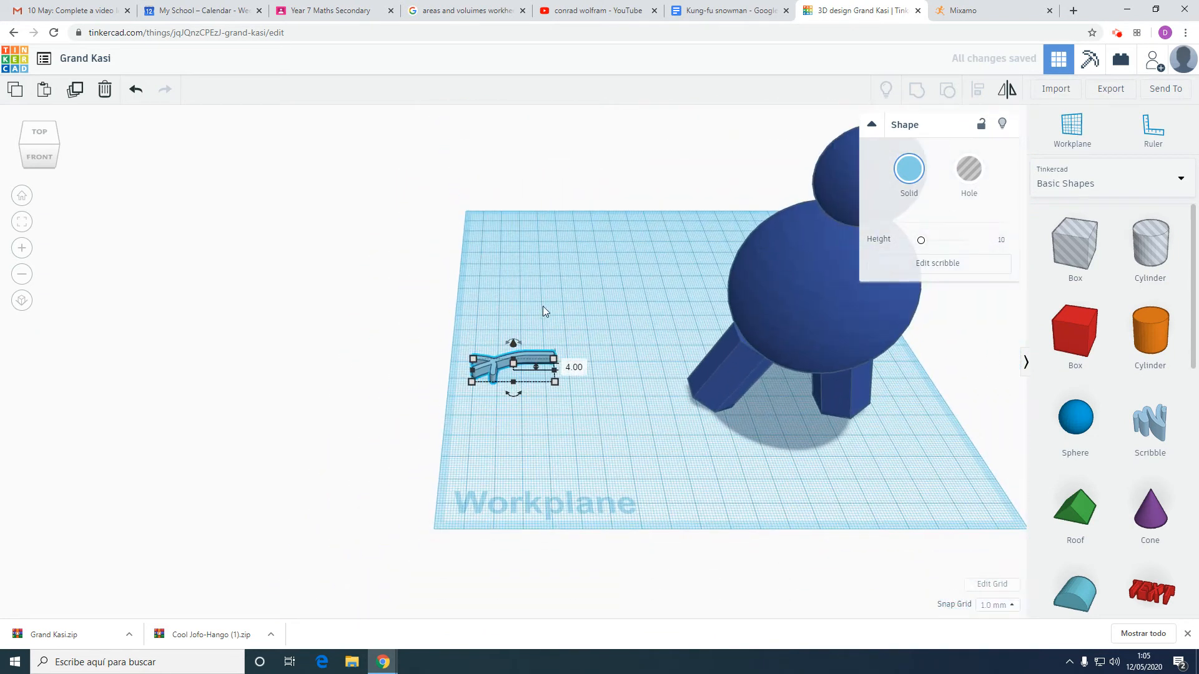
scroll(555, 286, "up", 3)
left_click_drag(579, 347, 641, 338)
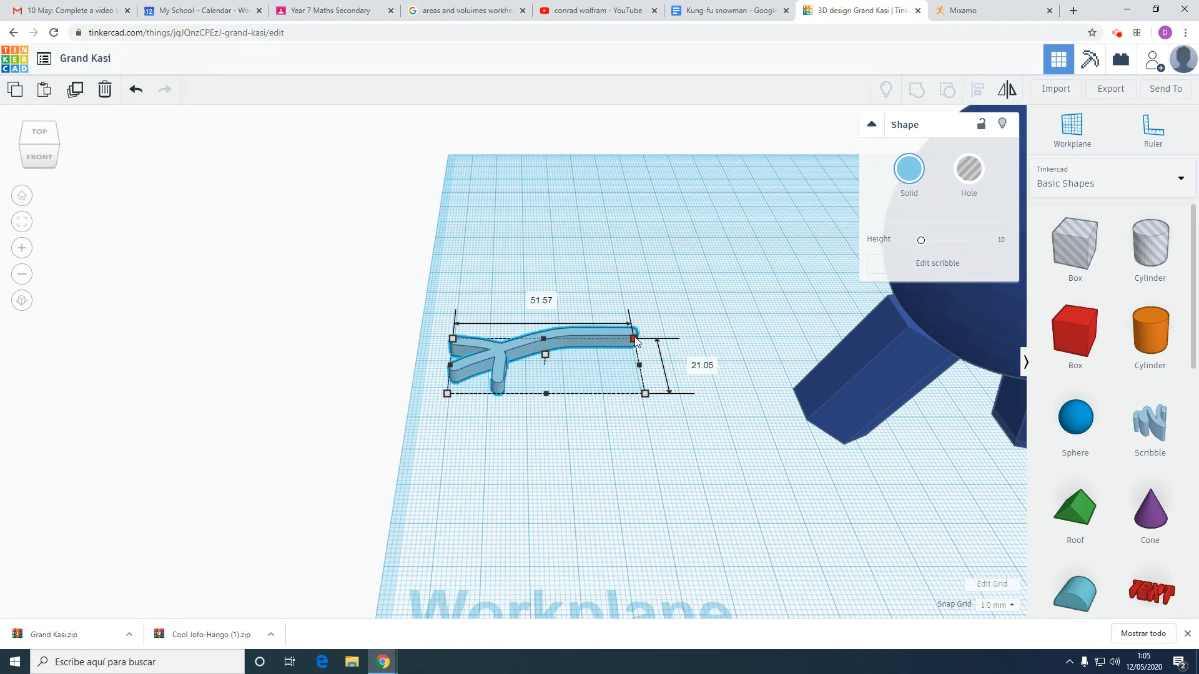
scroll(710, 396, "down", 2)
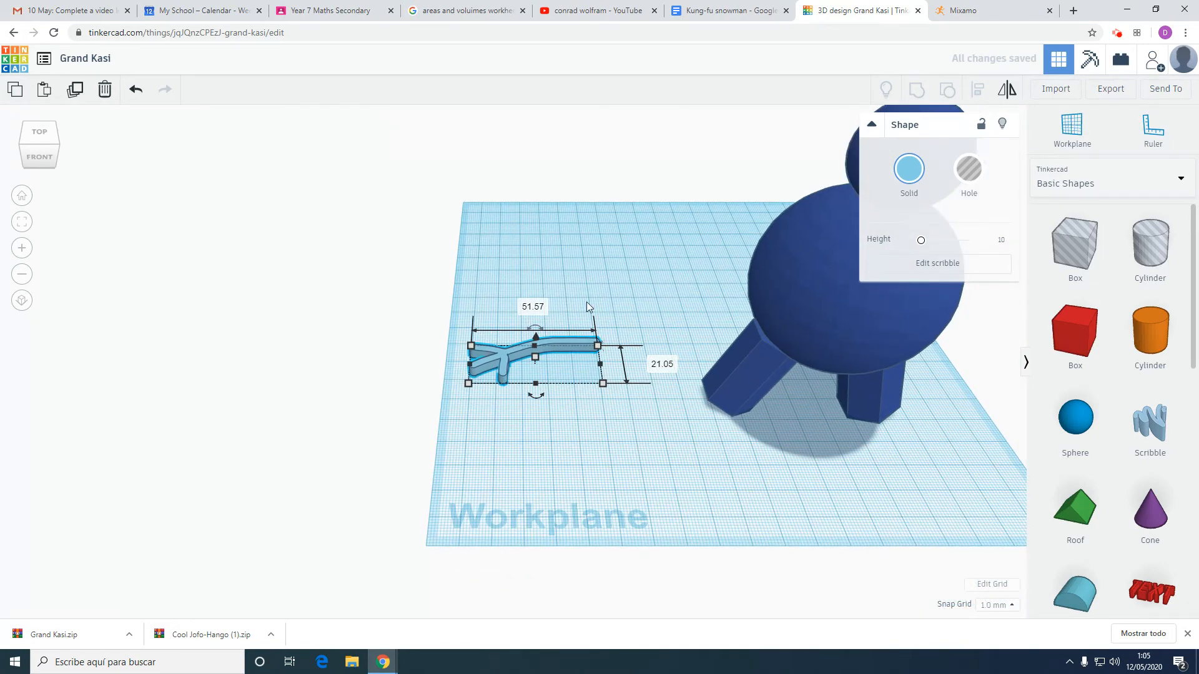
Step: Rotate the scribble arm 90° so it stands upright facing the front
mouse_move(596, 271)
right_mouse_down()
mouse_move(712, 294)
mouse_move(699, 283)
right_mouse_up()
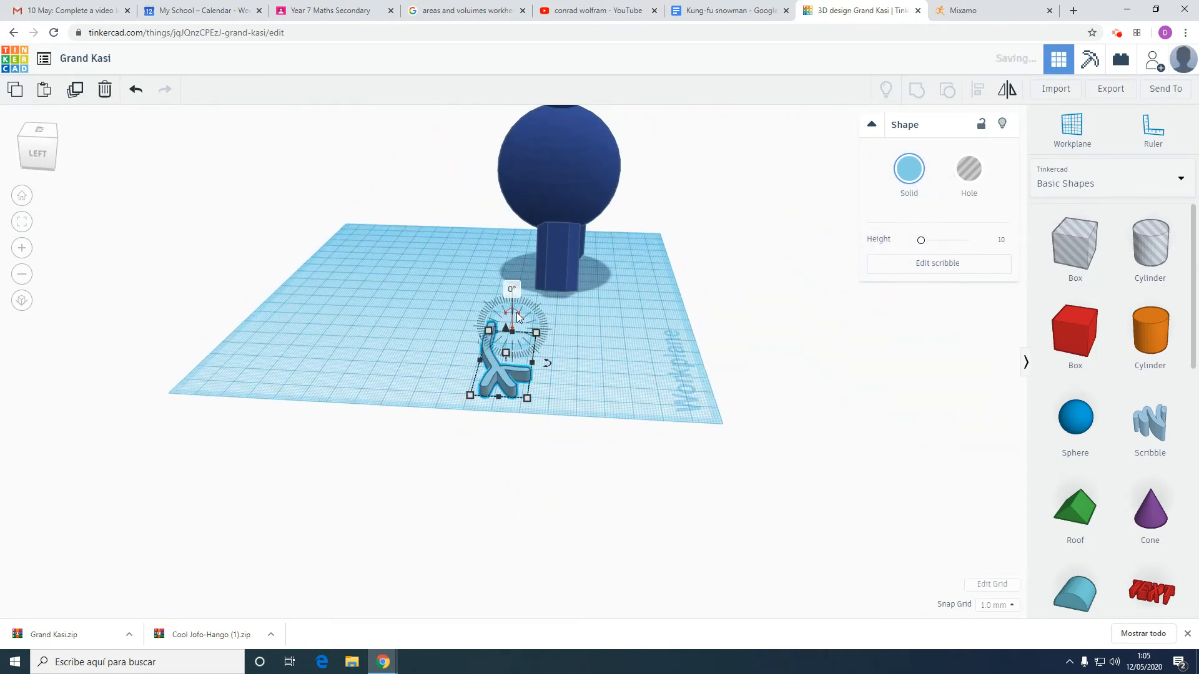
left_click(515, 296)
type("90")
key("Return")
middle_click_drag(540, 291, 483, 290)
mouse_move(482, 290)
right_mouse_down()
mouse_move(419, 257)
mouse_move(290, 287)
mouse_move(163, 233)
mouse_move(219, 249)
right_mouse_up()
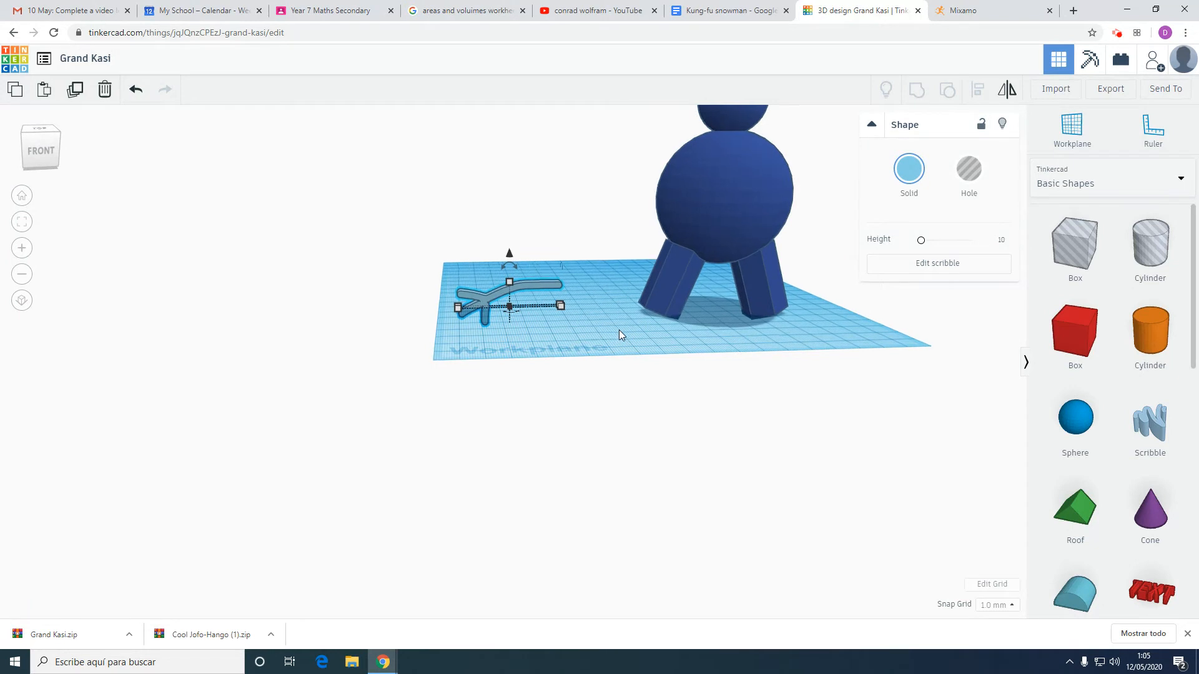
Step: Make a copy of the arm and move it to the opposite side of the snowman
scroll(619, 330, "up", 2)
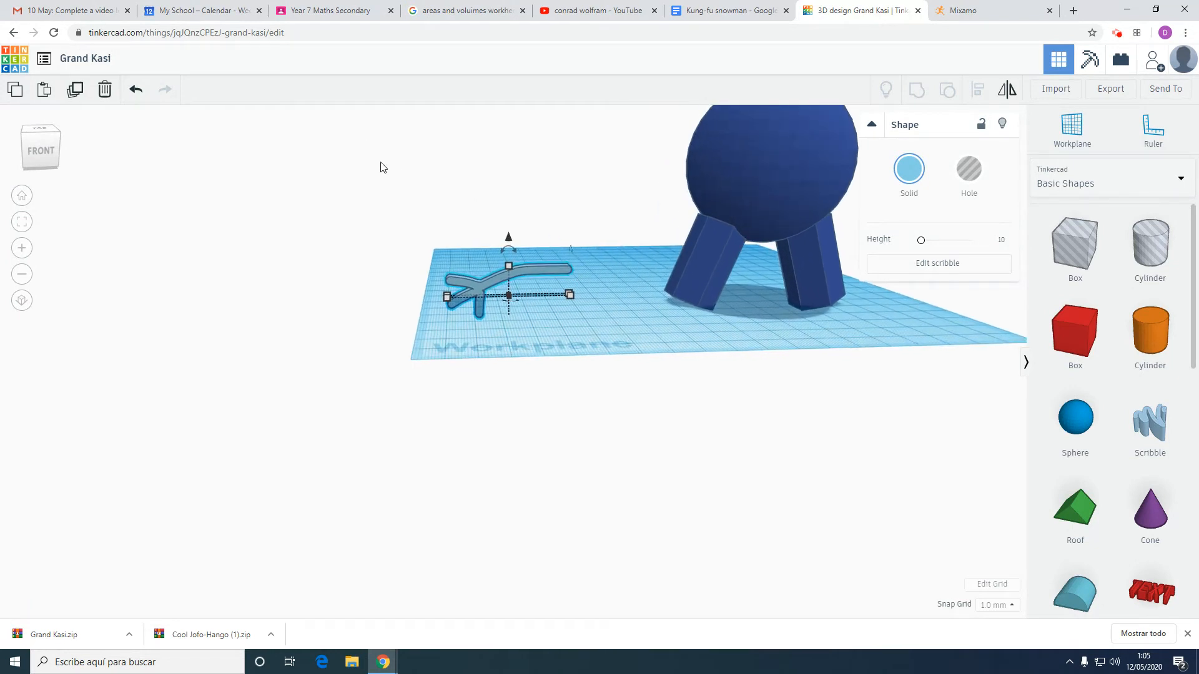
left_click_drag(518, 372, 567, 409)
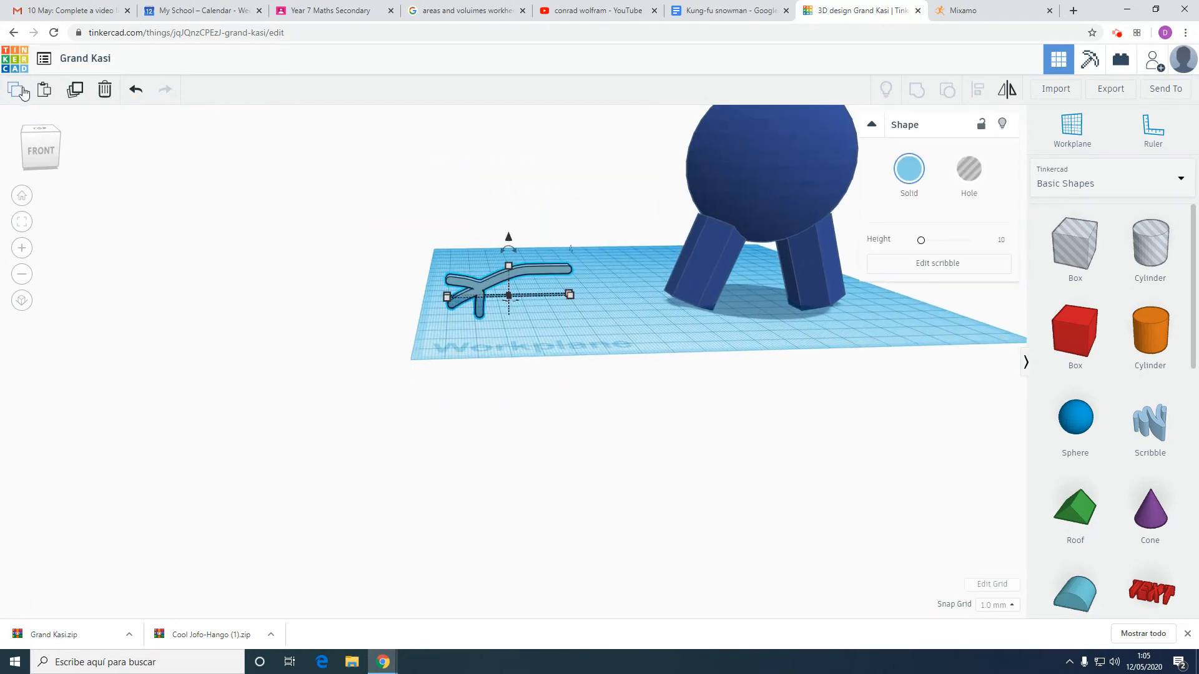
left_click(44, 89)
scroll(676, 287, "down", 2)
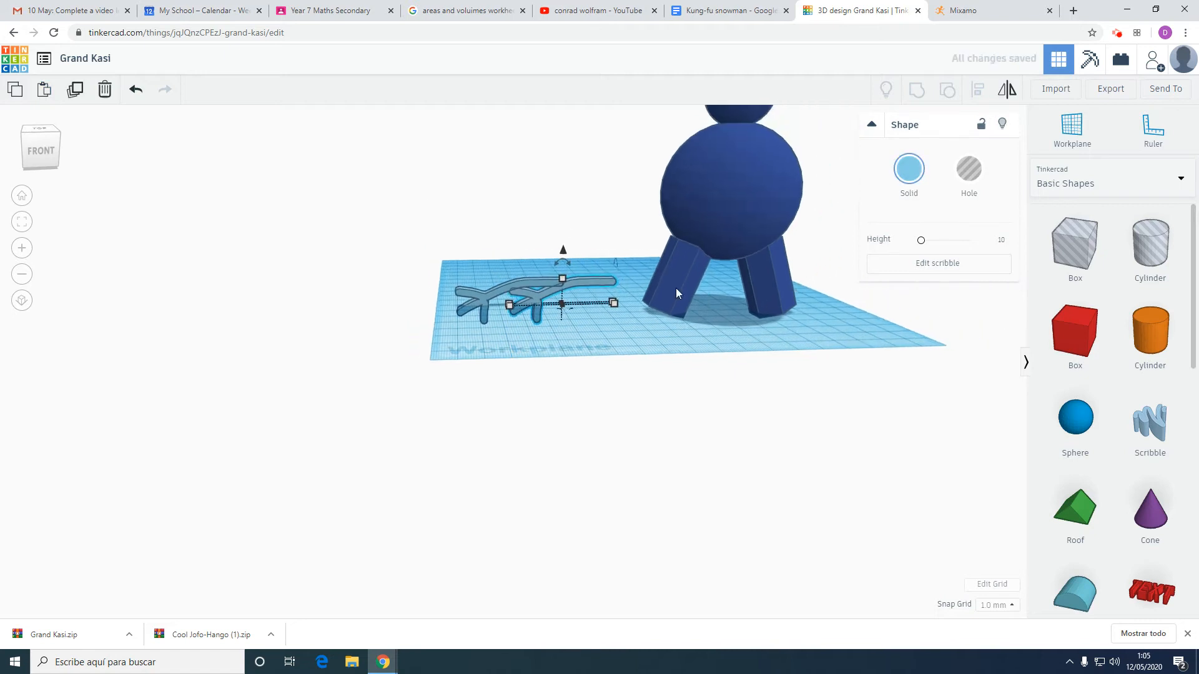
scroll(600, 285, "down", 3)
mouse_move(568, 304)
left_mouse_down()
mouse_move(593, 337)
mouse_move(768, 316)
left_mouse_up()
Step: Turn the copied arm around so its fingers point away from the snowman
right_click_drag(836, 339, 810, 355)
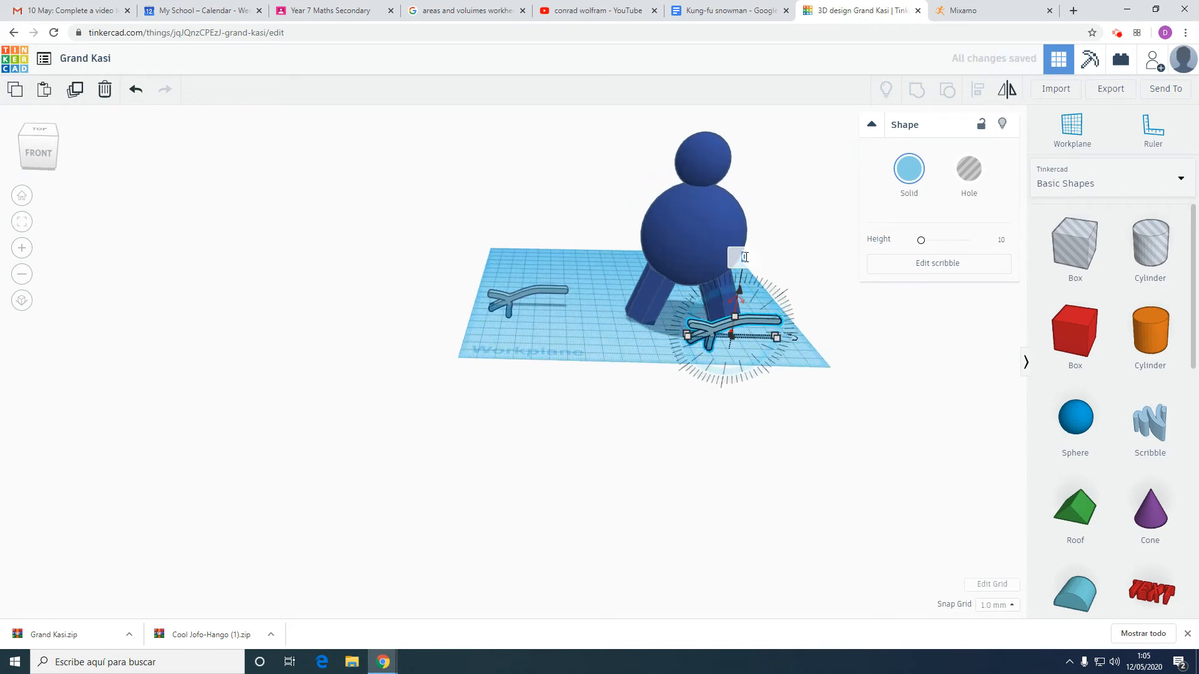
key("Return")
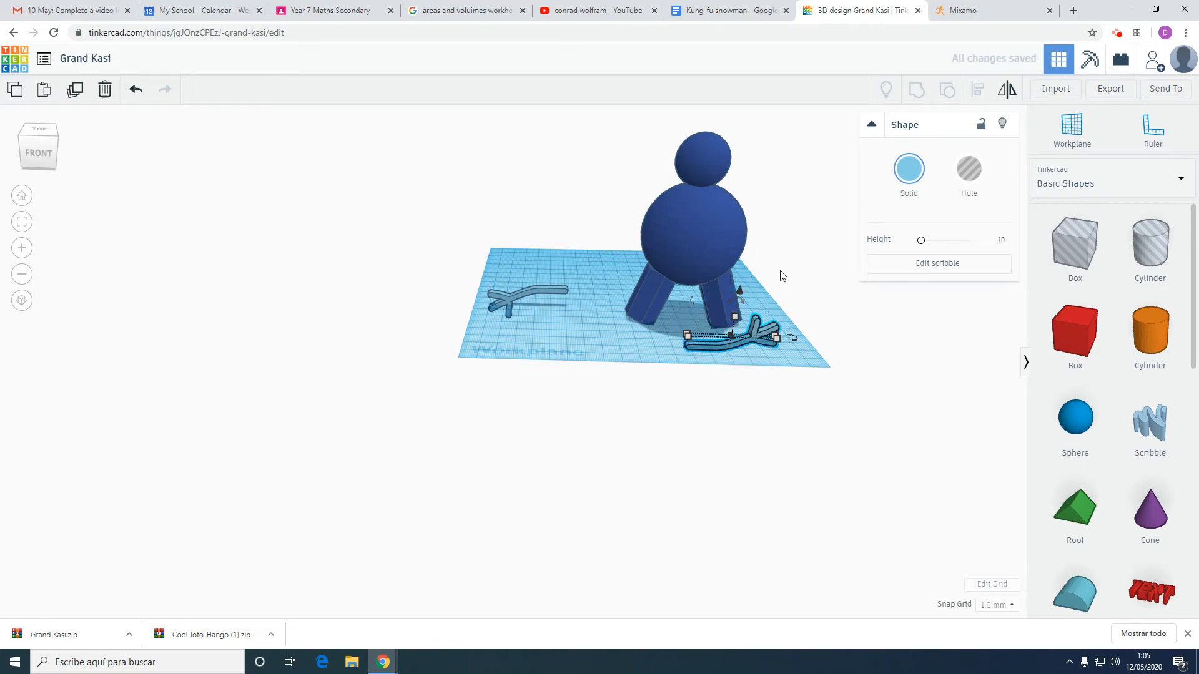
right_click_drag(818, 275, 845, 287)
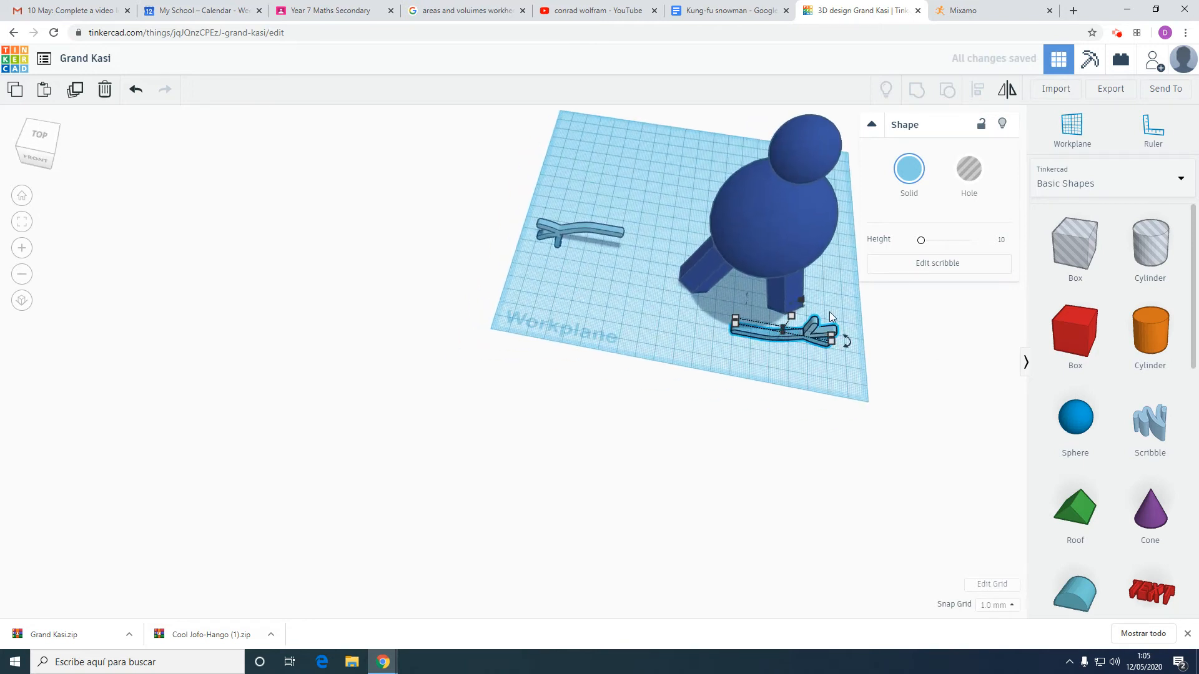
Step: Align the original arm with the snowman so it is centred on the body from front to back
middle_click_drag(893, 324, 781, 394)
left_click(549, 302)
middle_click_drag(598, 250, 812, 265)
right_click_drag(839, 268, 628, 153)
middle_click_drag(613, 146, 623, 364)
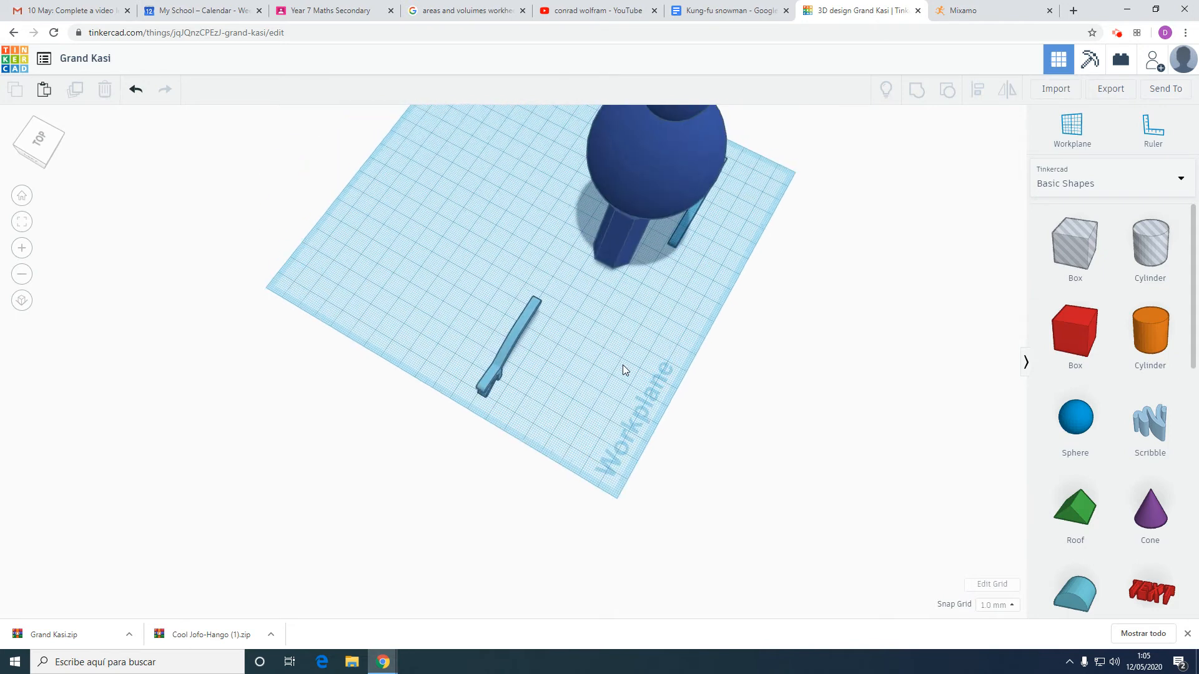
left_click(521, 336)
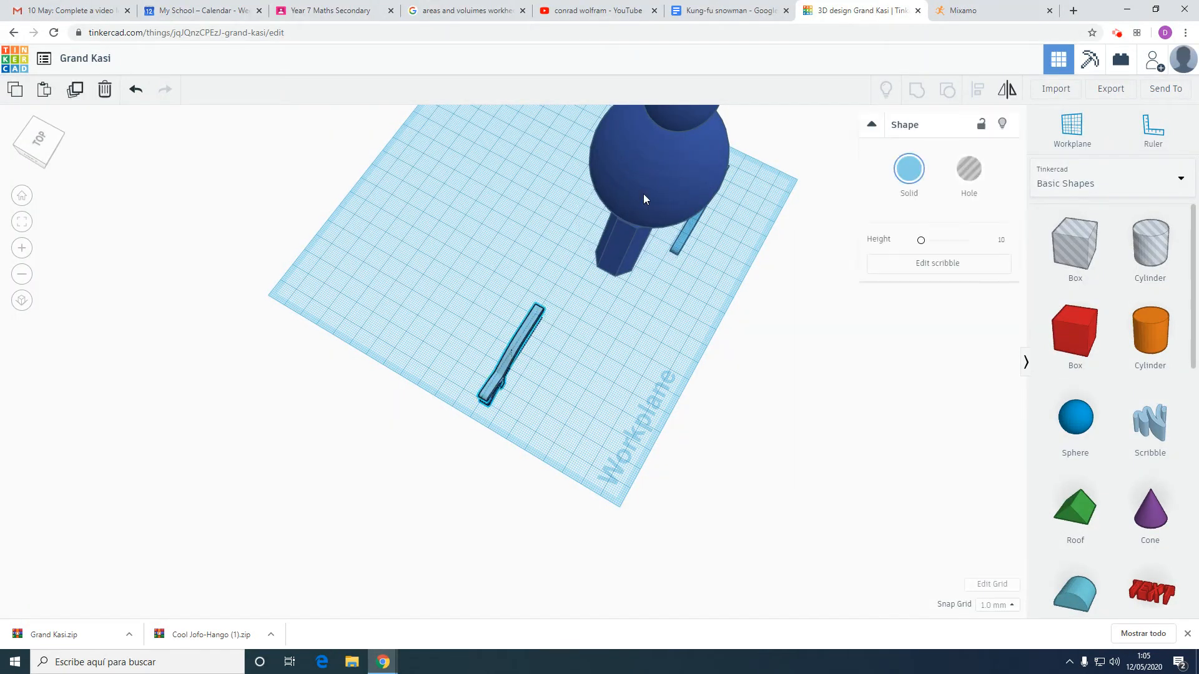
left_click(643, 193, "shift")
middle_click_drag(679, 245, 881, 223)
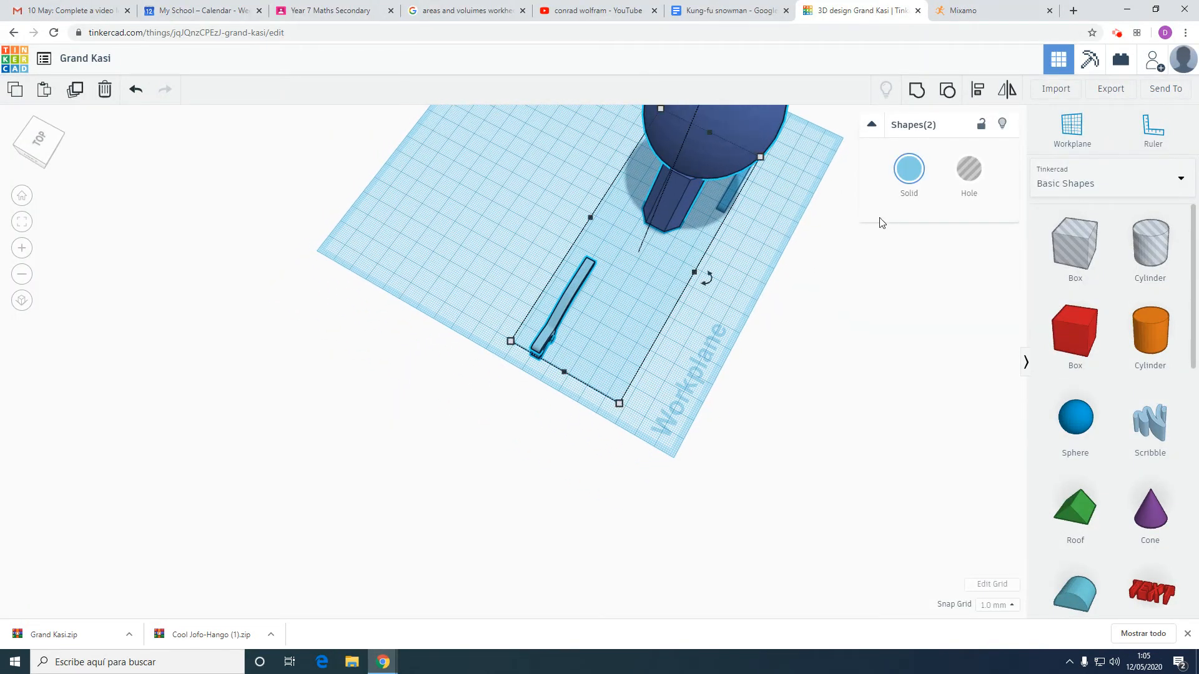
left_click(970, 97)
left_click(556, 385)
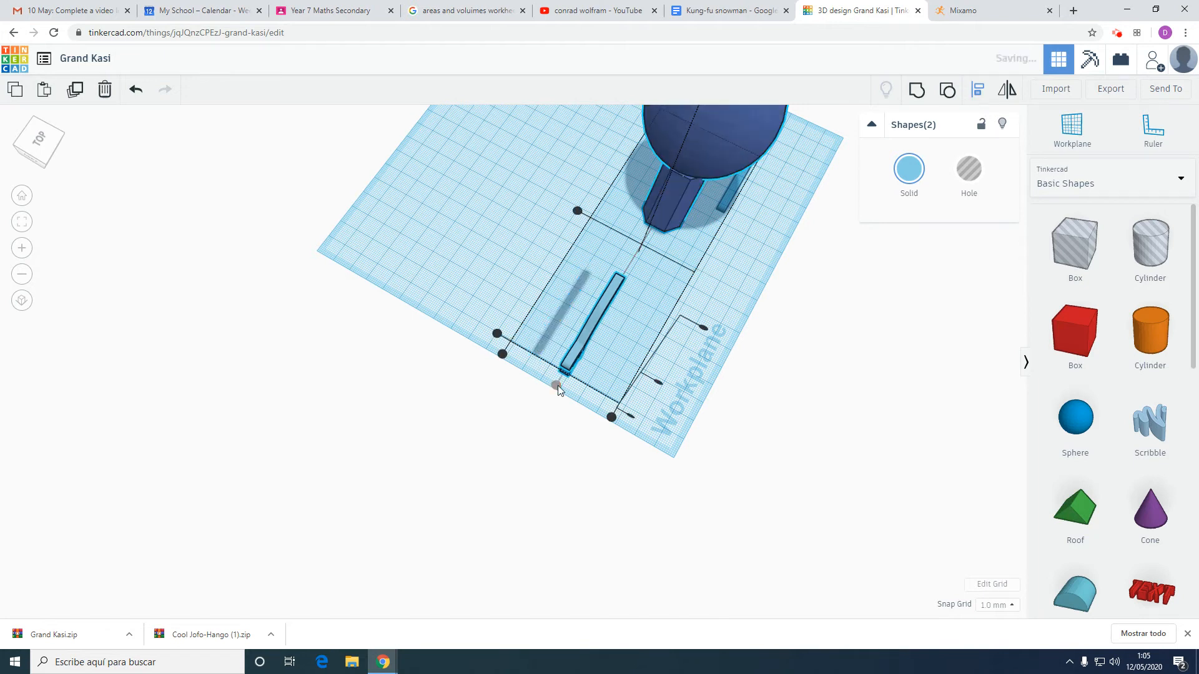
Step: Raise the original arm alone to 43 mm above the workplane
right_click_drag(556, 382, 446, 206)
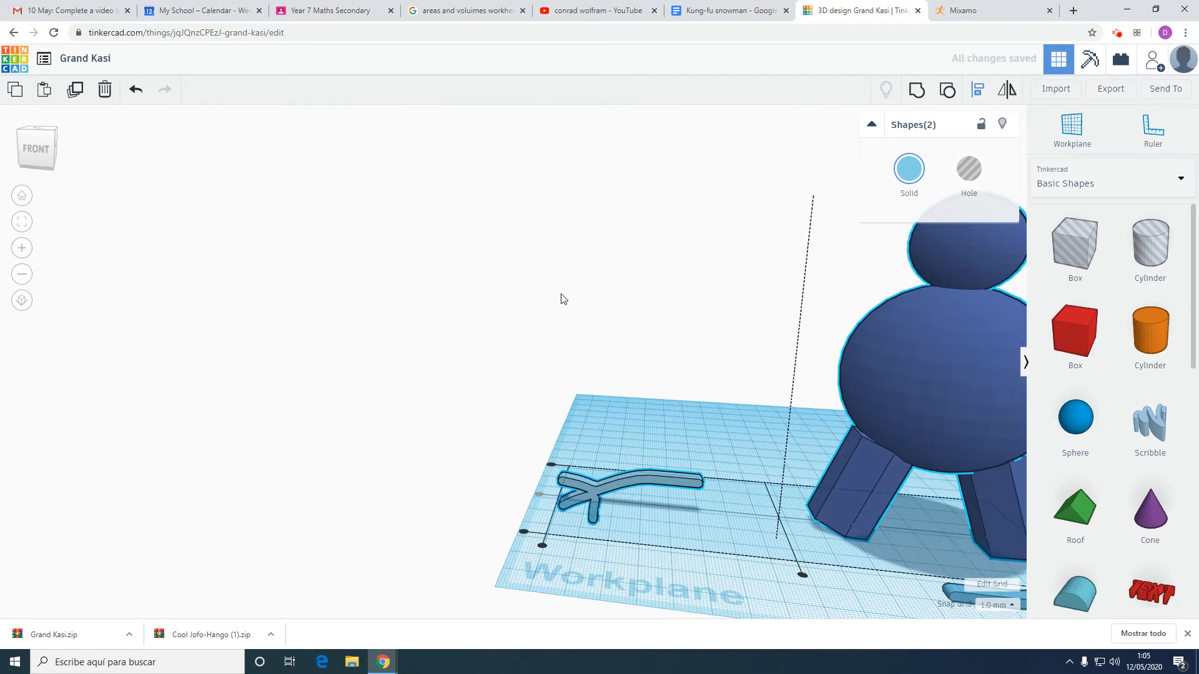
left_click(642, 431)
left_click(642, 477)
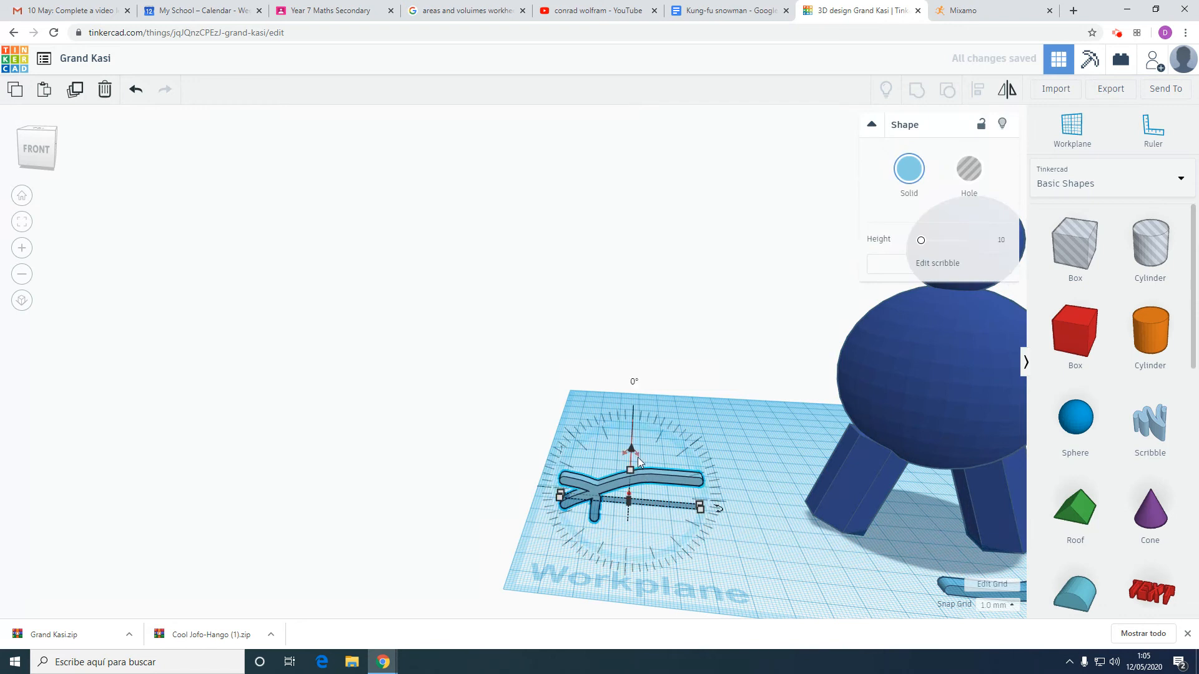
left_click_drag(632, 450, 650, 318)
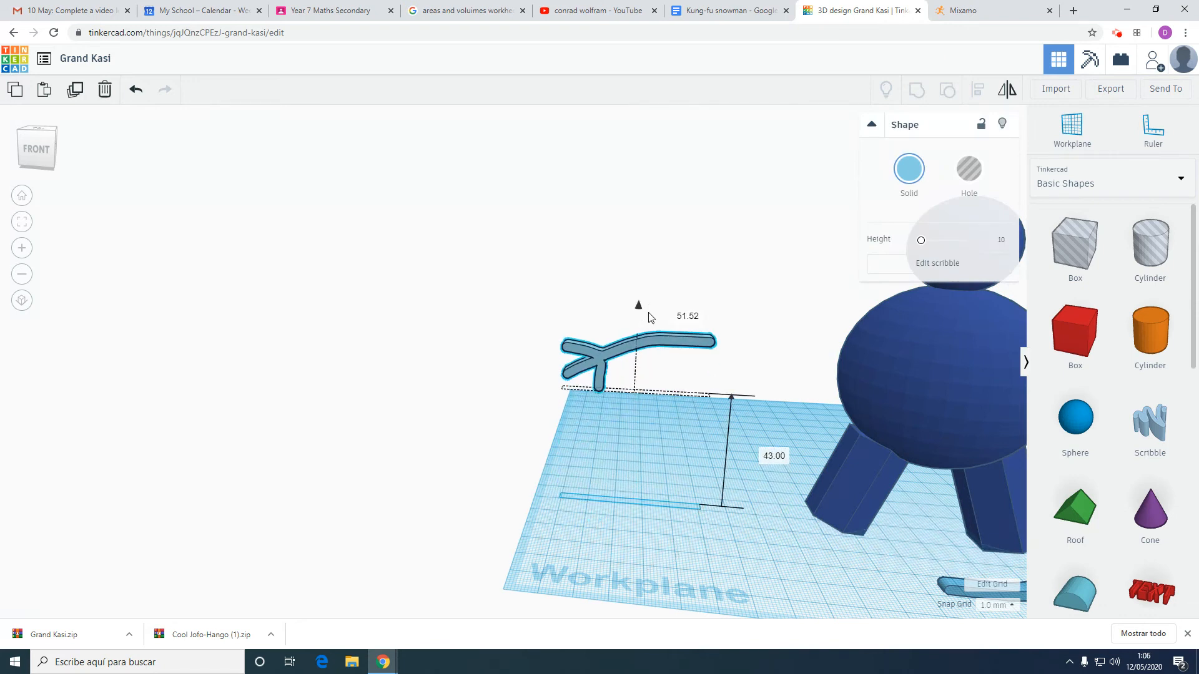
right_click_drag(853, 309, 1088, 338)
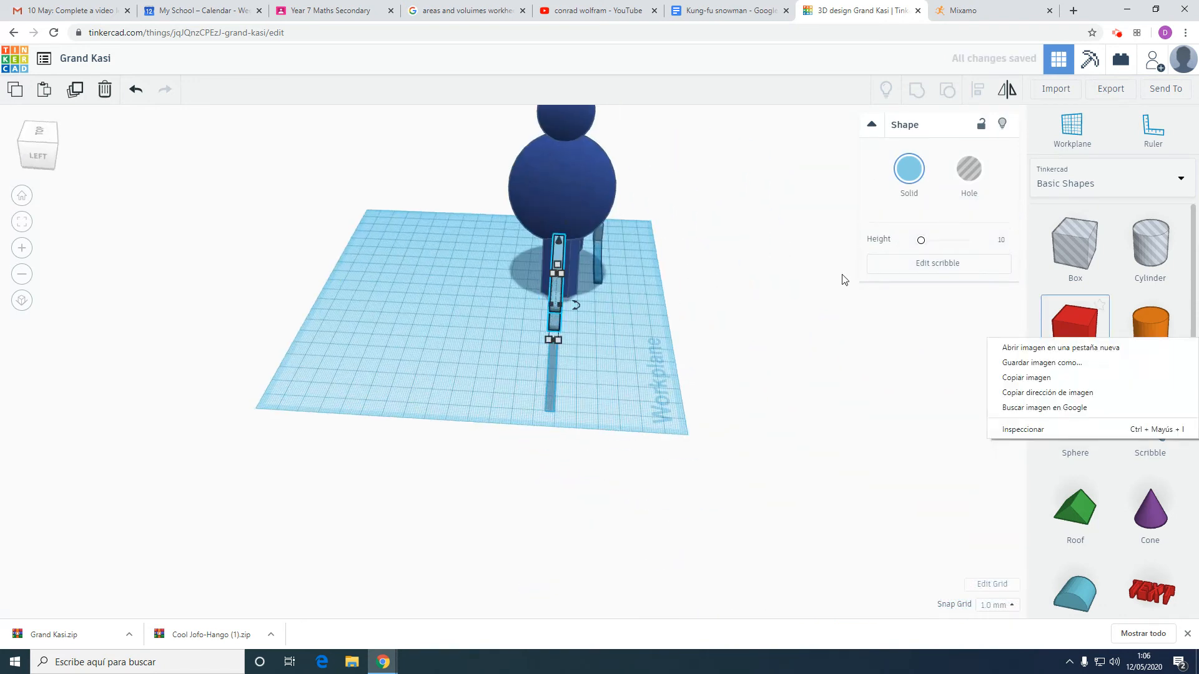
right_click_drag(729, 224, 659, 322)
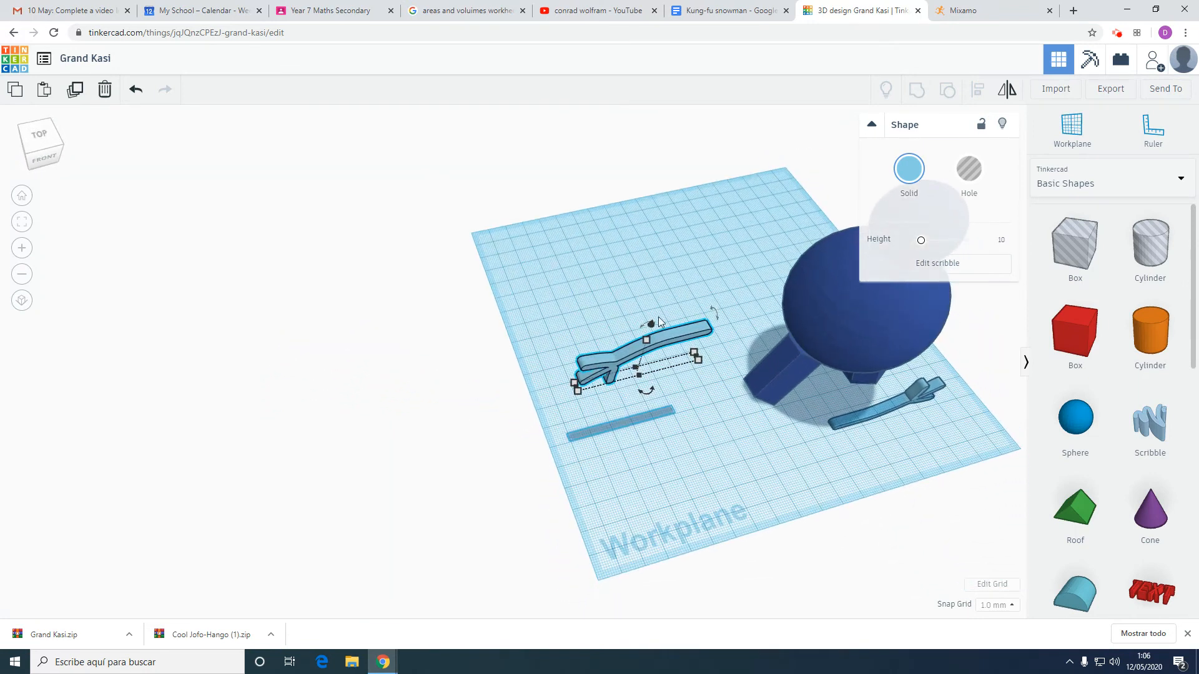
right_click_drag(663, 249, 650, 215)
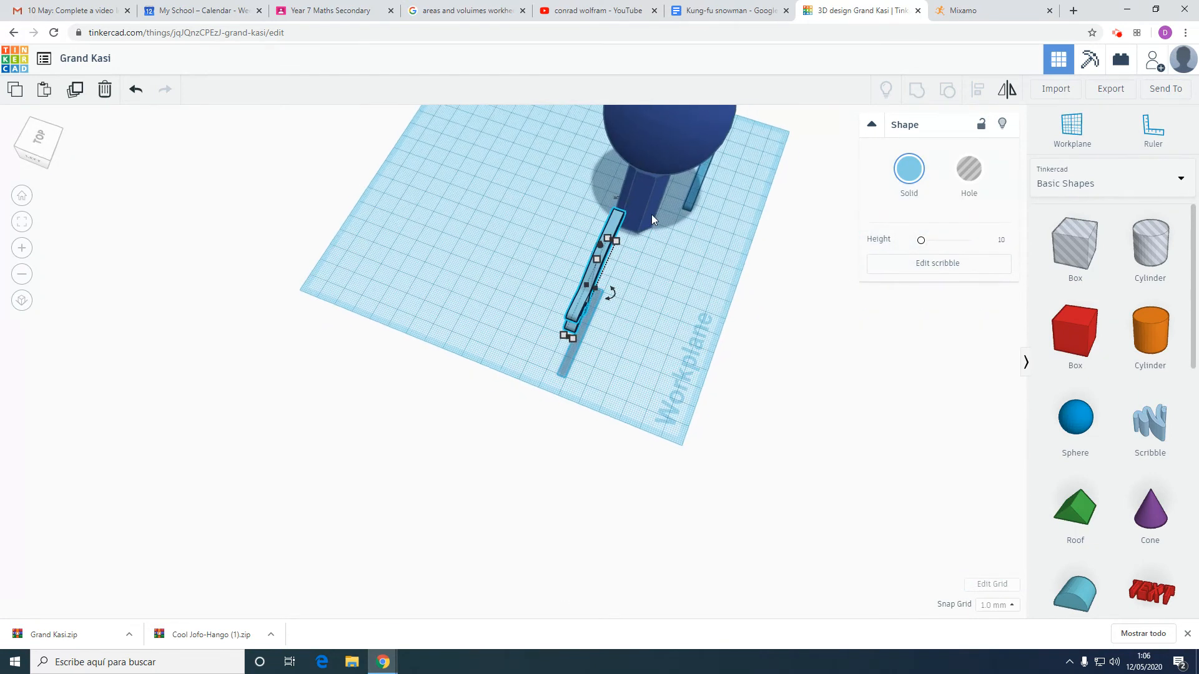
scroll(654, 195, "up", 2)
scroll(653, 193, "down", 3)
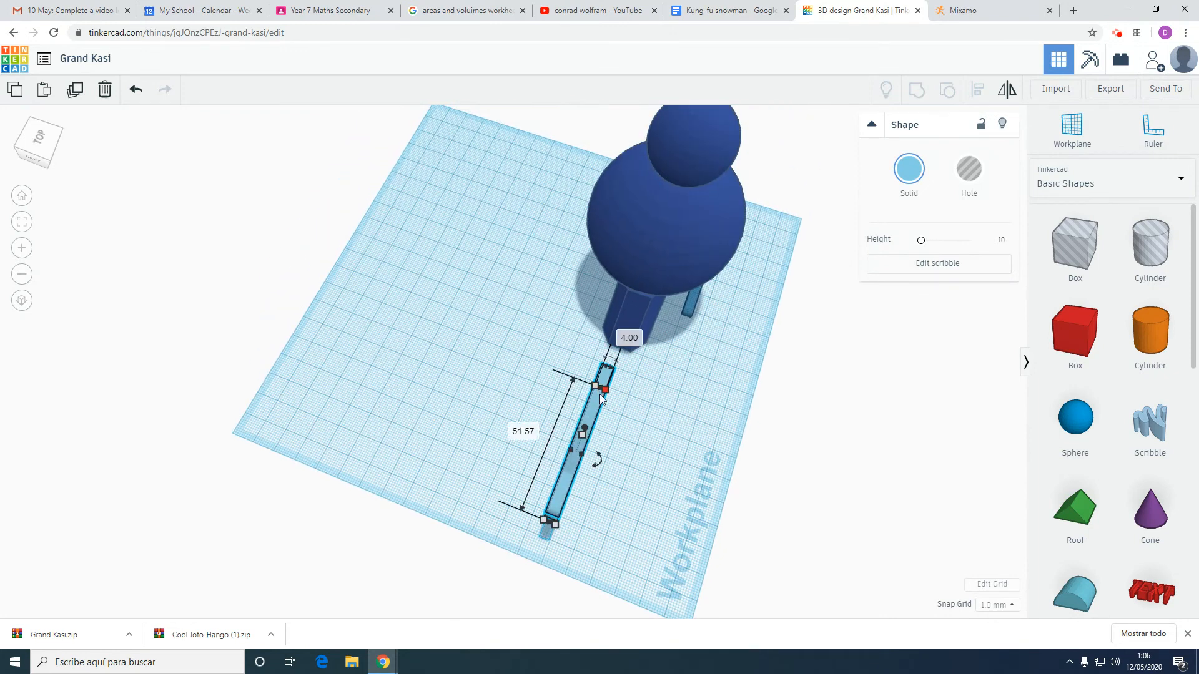
Step: Move the raised arm against the snowman's body and align the two so the arm is centred from front to back
left_click_drag(592, 409, 635, 298)
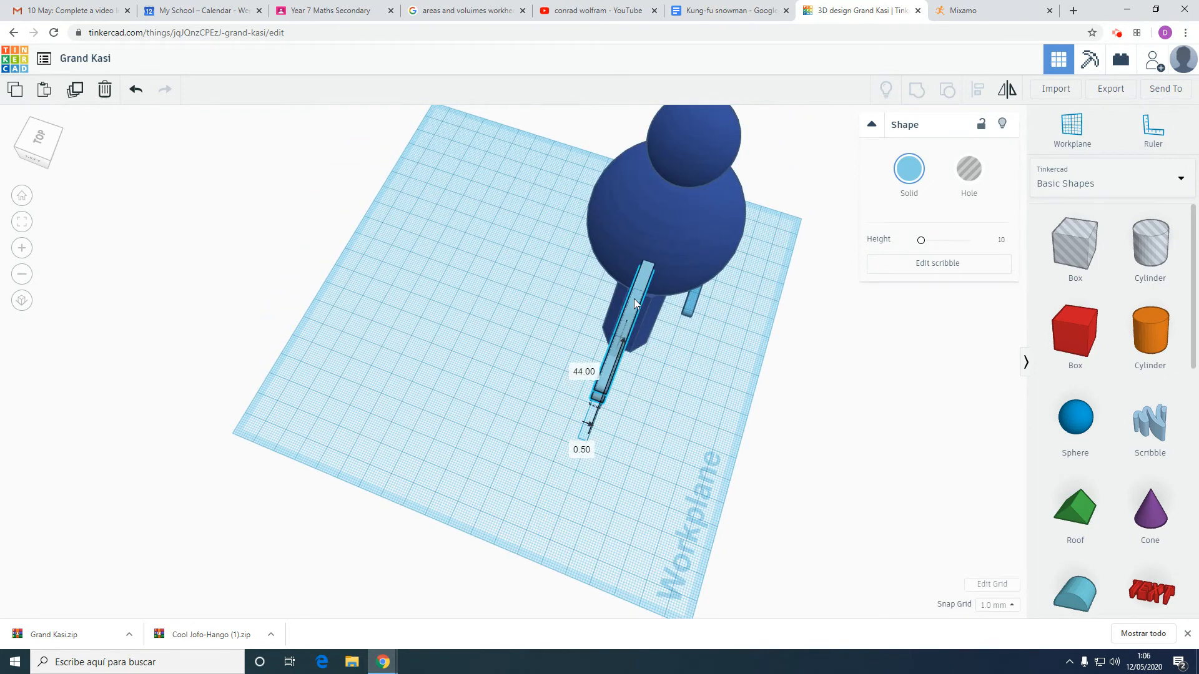
right_click_drag(688, 275, 664, 333)
left_click_drag(665, 334, 667, 333)
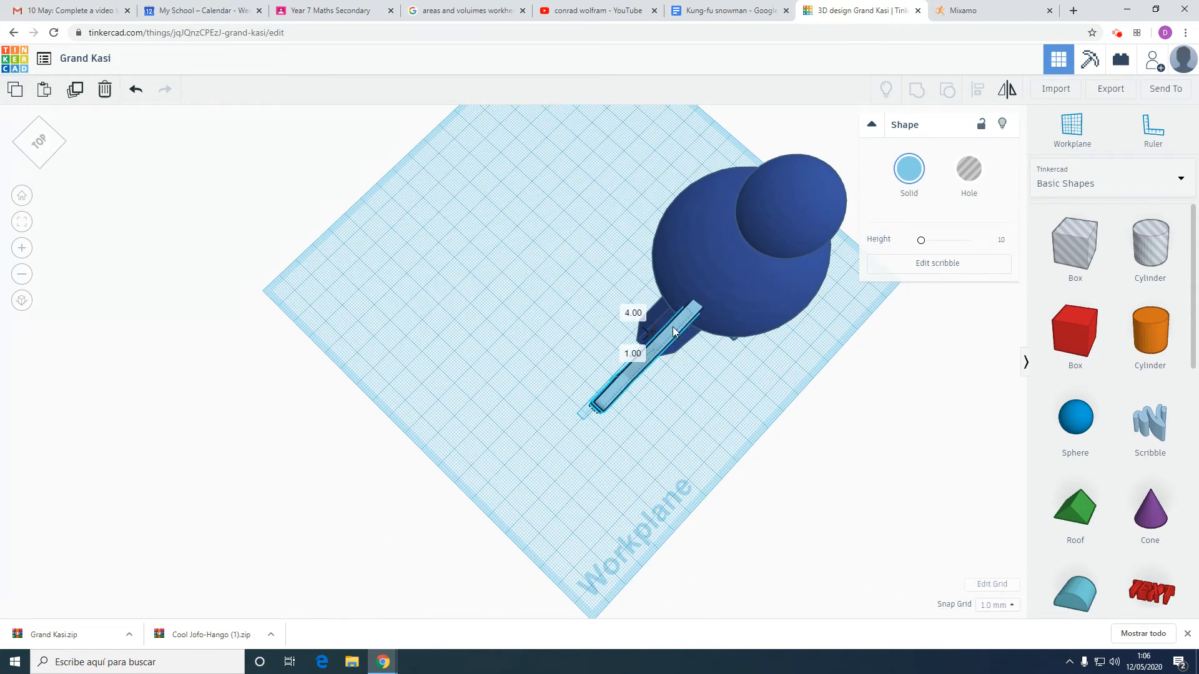
left_click(760, 288, "shift")
left_click(976, 89)
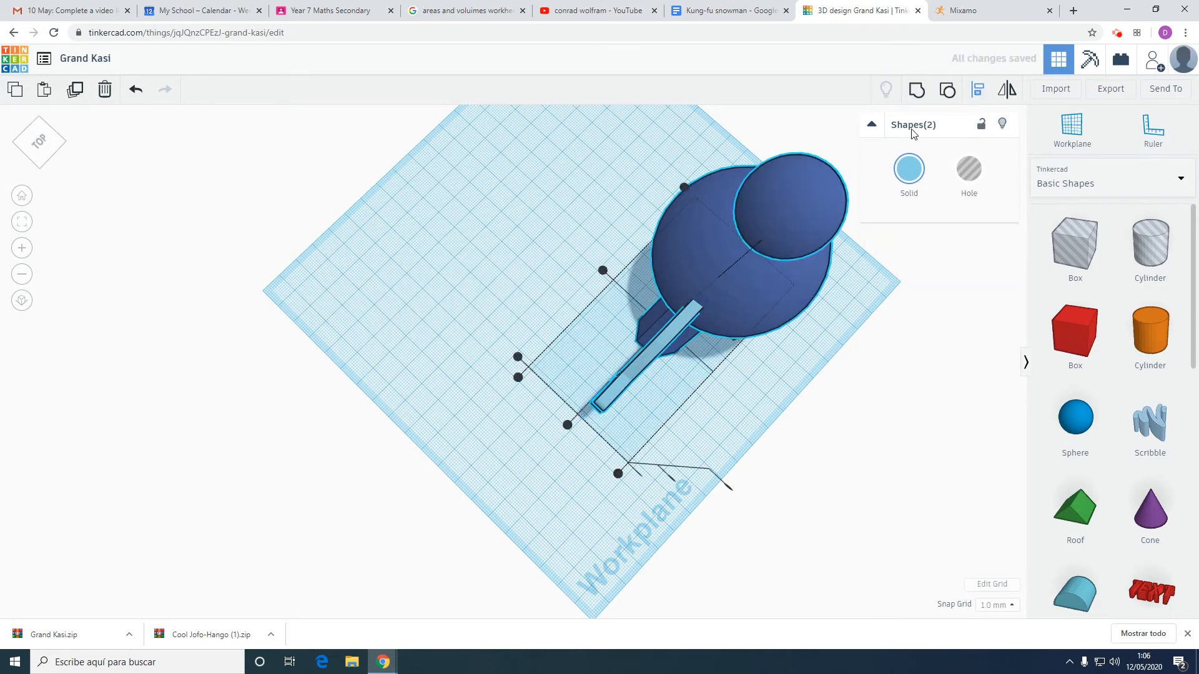
left_click(567, 425)
Step: Move the copied arm on the workplane outward so that it lies clear of the snowman's body
right_click_drag(820, 347, 751, 392)
key("l")
left_click(724, 587)
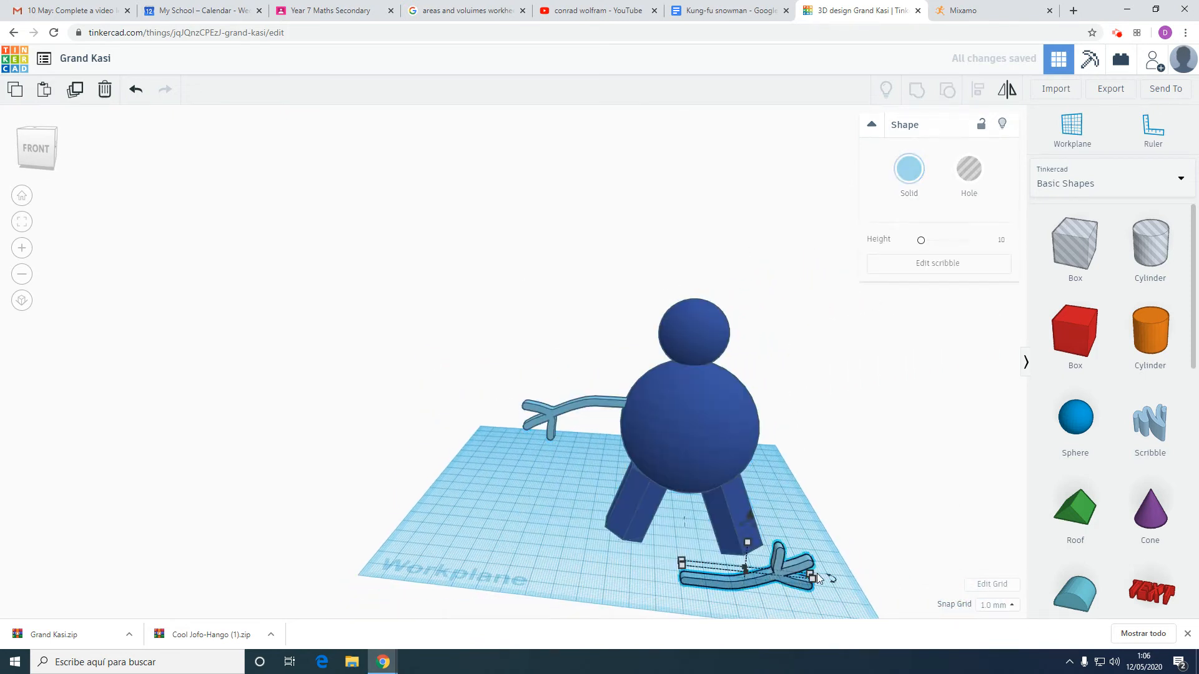
left_click(817, 573)
left_click_drag(714, 579, 818, 550)
mouse_move(818, 549)
right_mouse_down()
mouse_move(632, 432)
mouse_move(559, 472)
right_mouse_up()
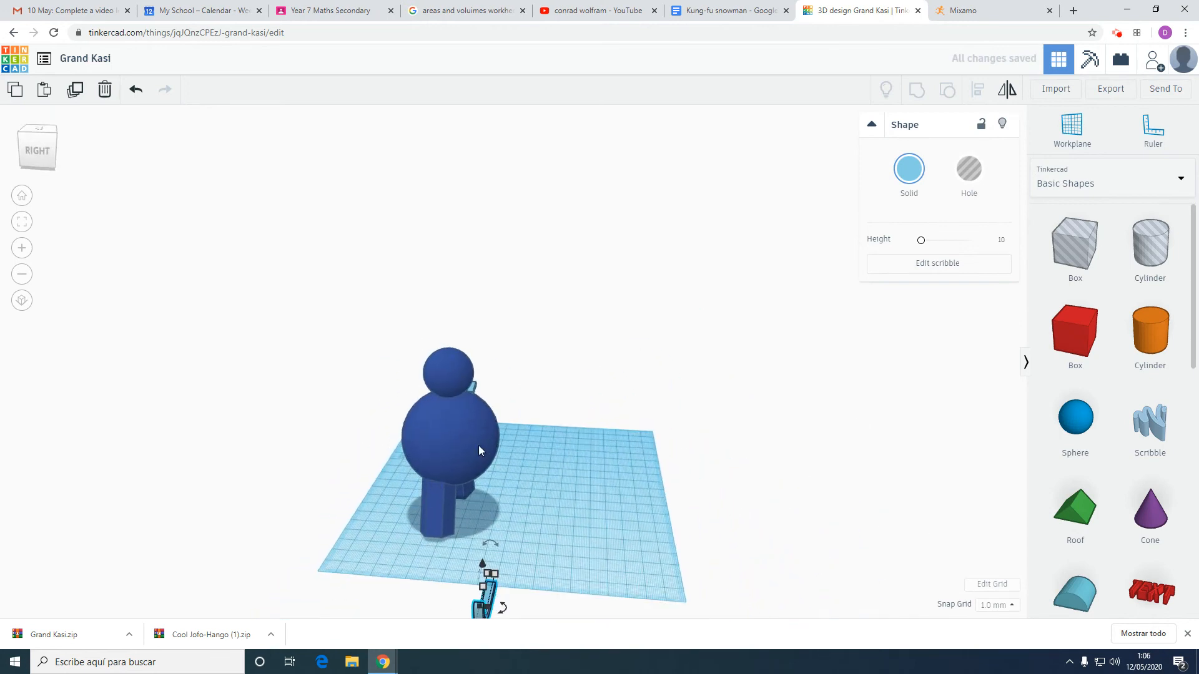
Step: Align the copied arm with the snowman, centring it on the body from front to back and in height
left_click(457, 445, "shift")
left_click(976, 91)
scroll(462, 531, "down", 5)
left_click(466, 503)
scroll(556, 466, "up", 5)
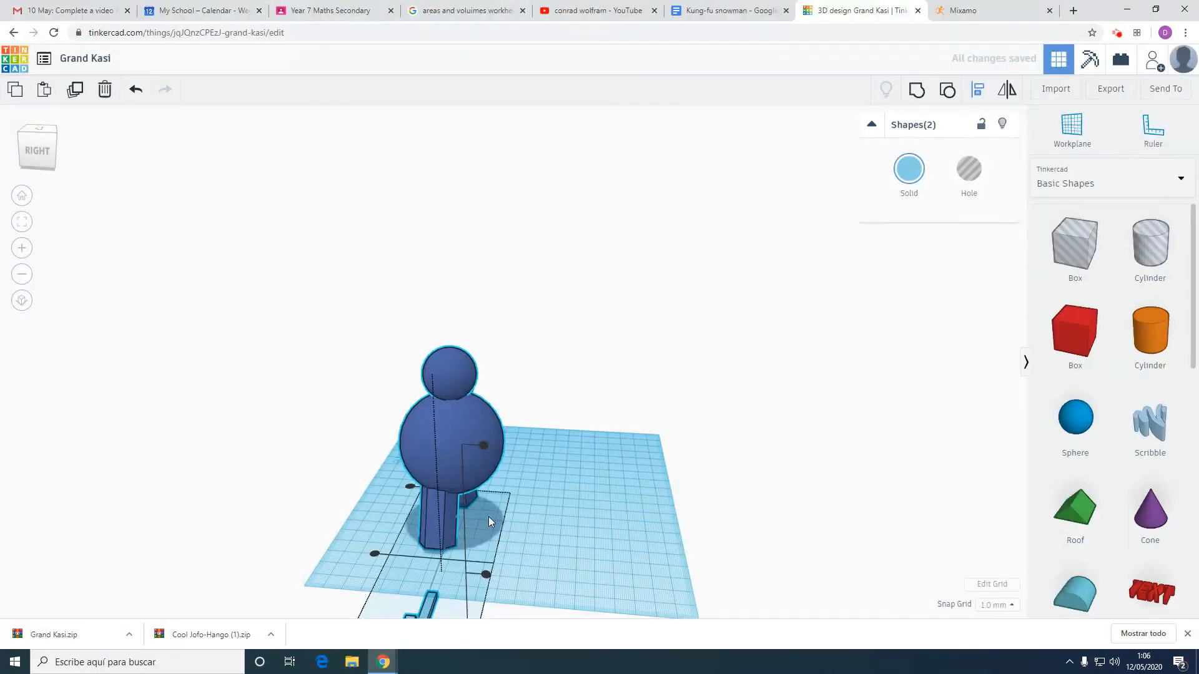
scroll(523, 500, "down", 4)
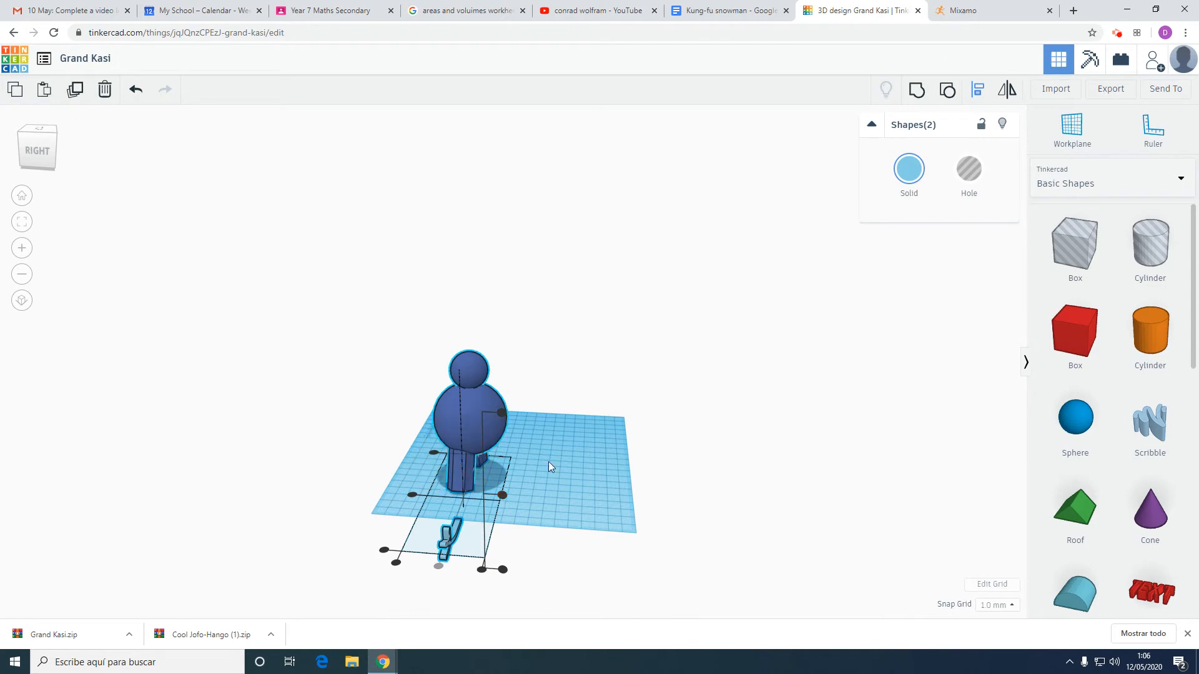
left_click(502, 496)
right_click_drag(549, 414, 294, 342)
scroll(253, 388, "up", 3)
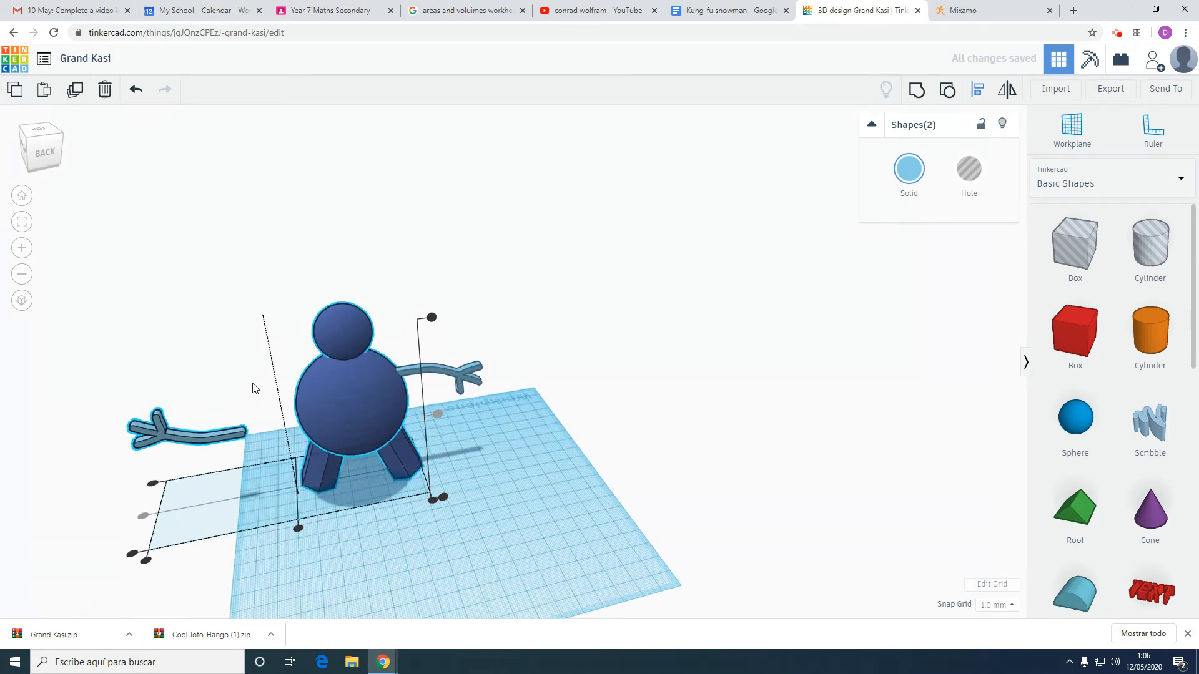
scroll(253, 388, "up", 1)
Step: Raise the copied arm slightly and slide it inward until its end meets the snowman's body
left_click(182, 434)
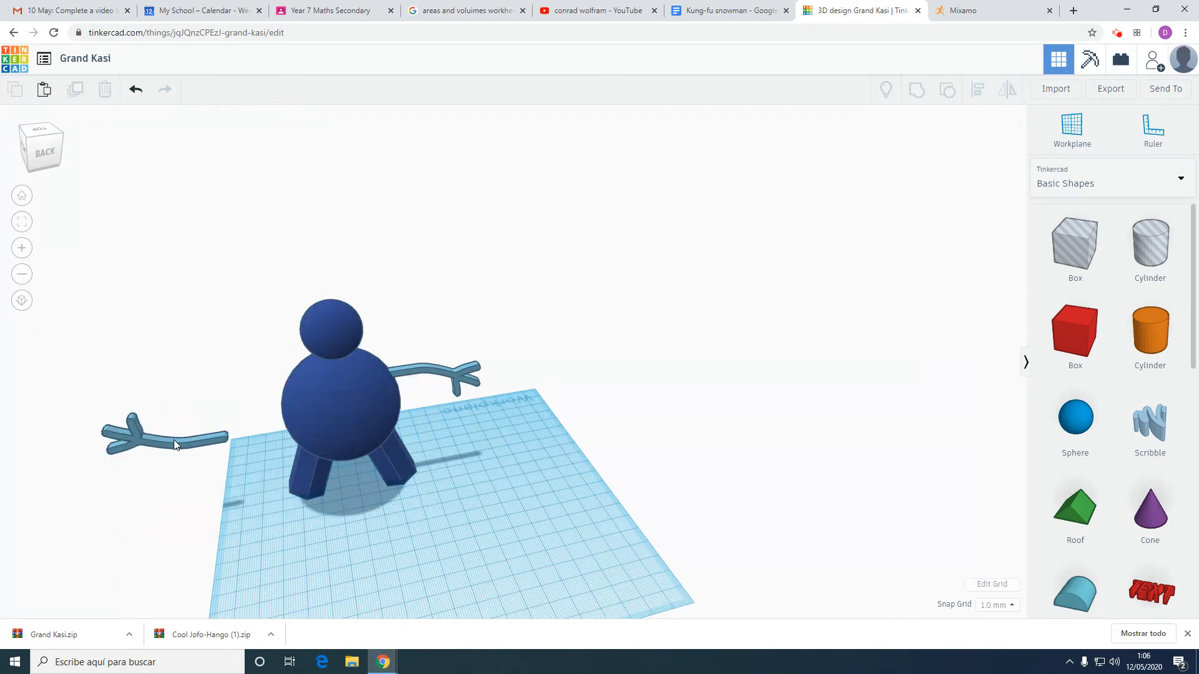
left_click(177, 452)
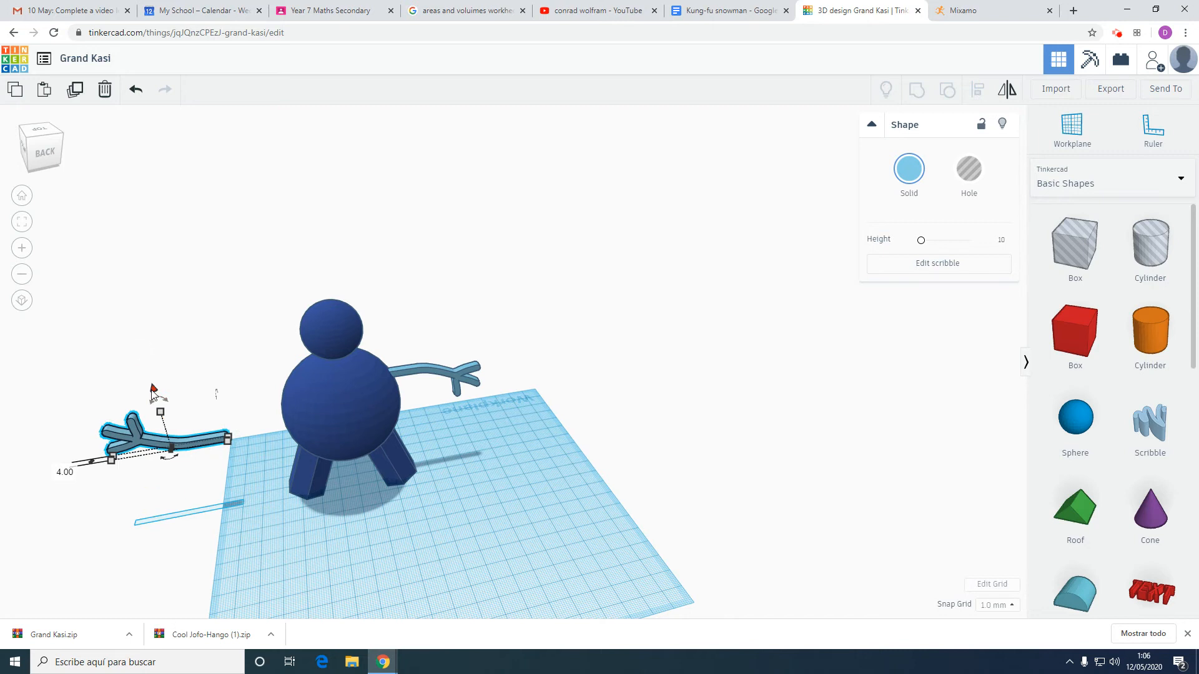
left_click_drag(150, 388, 155, 371)
right_click_drag(214, 394, 492, 571)
left_click_drag(497, 583, 497, 538)
right_click_drag(498, 538, 307, 426)
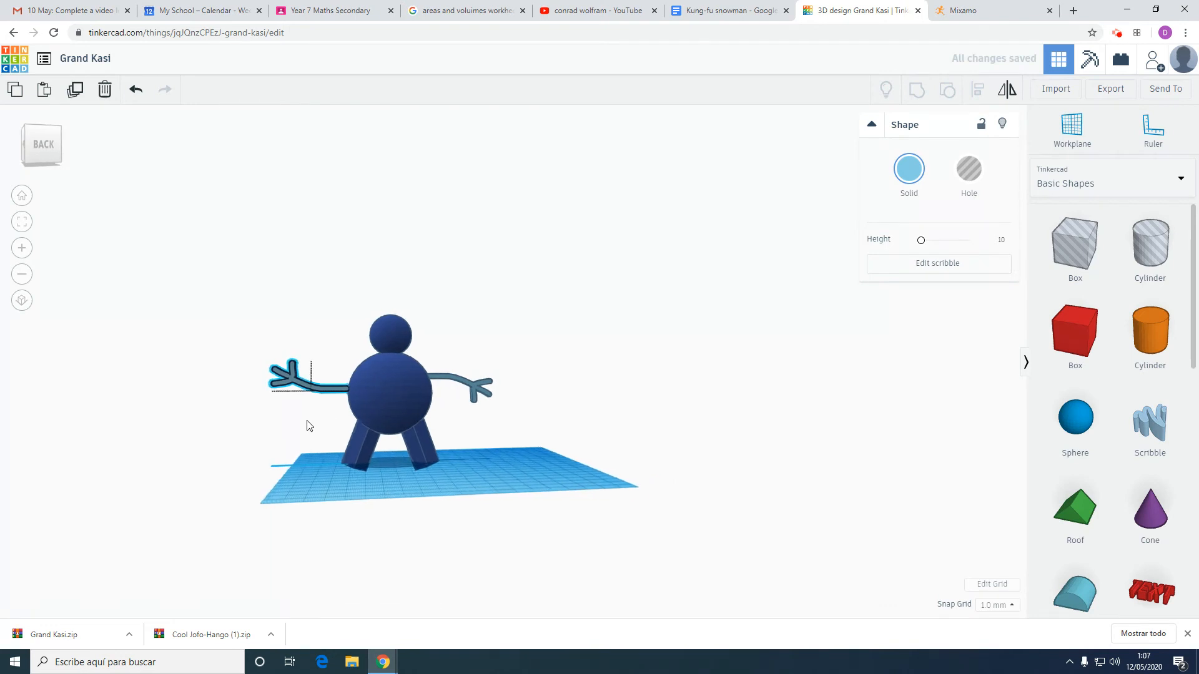
left_click(570, 346)
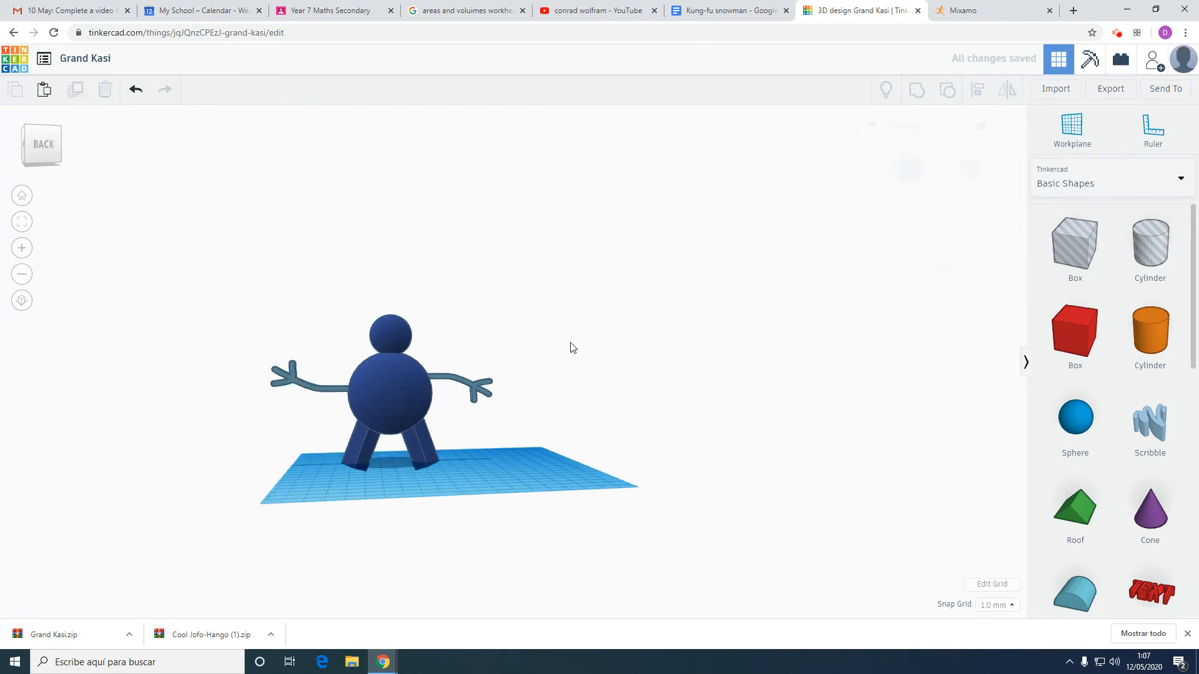
Step: Export everything in the design as an OBJ file
scroll(441, 265, "down", 2)
scroll(444, 276, "up", 5)
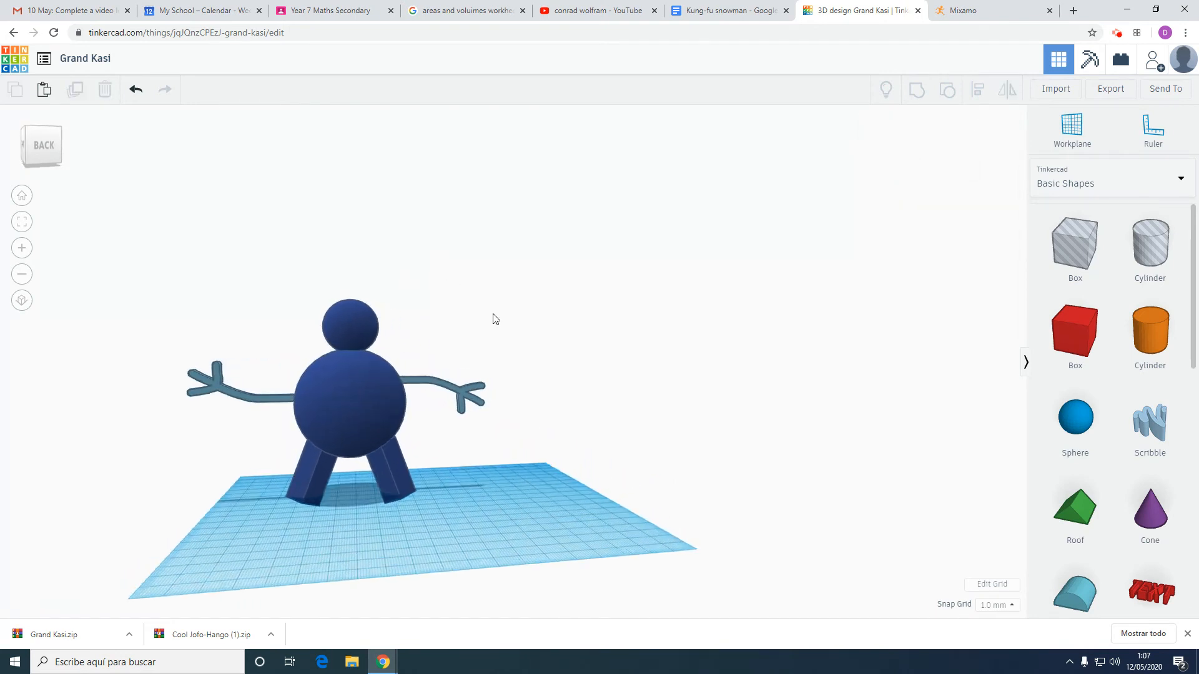
right_click_drag(493, 319, 436, 305)
scroll(423, 300, "up", 3)
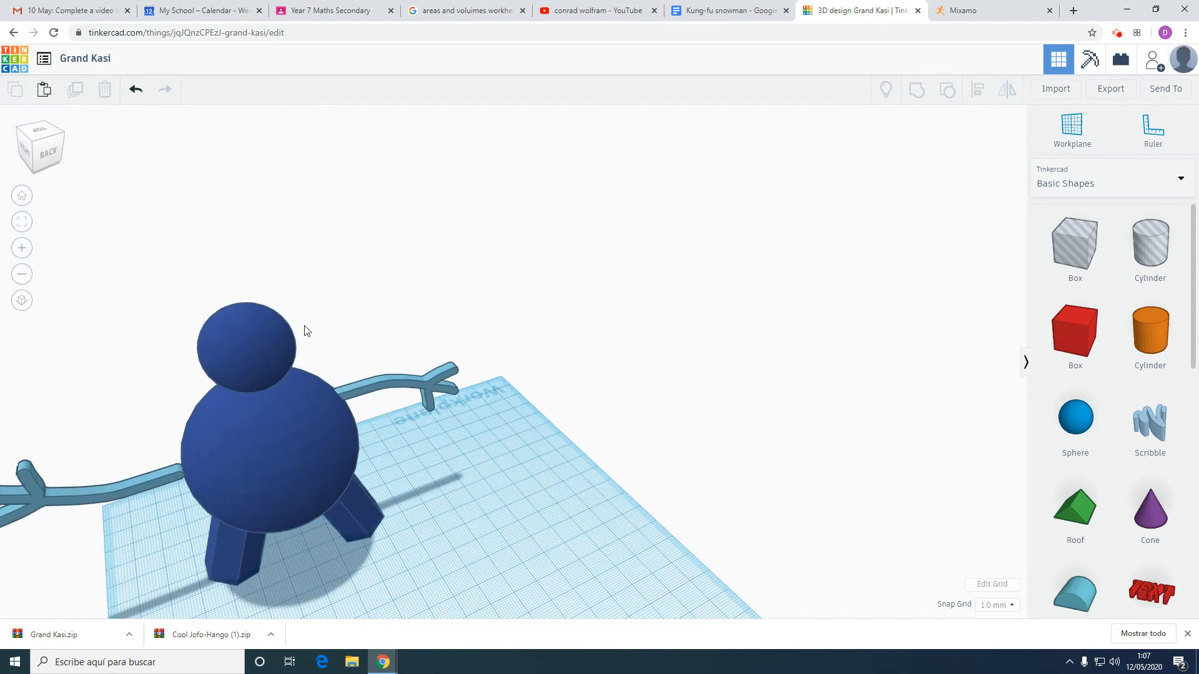
right_click_drag(539, 407, 447, 377)
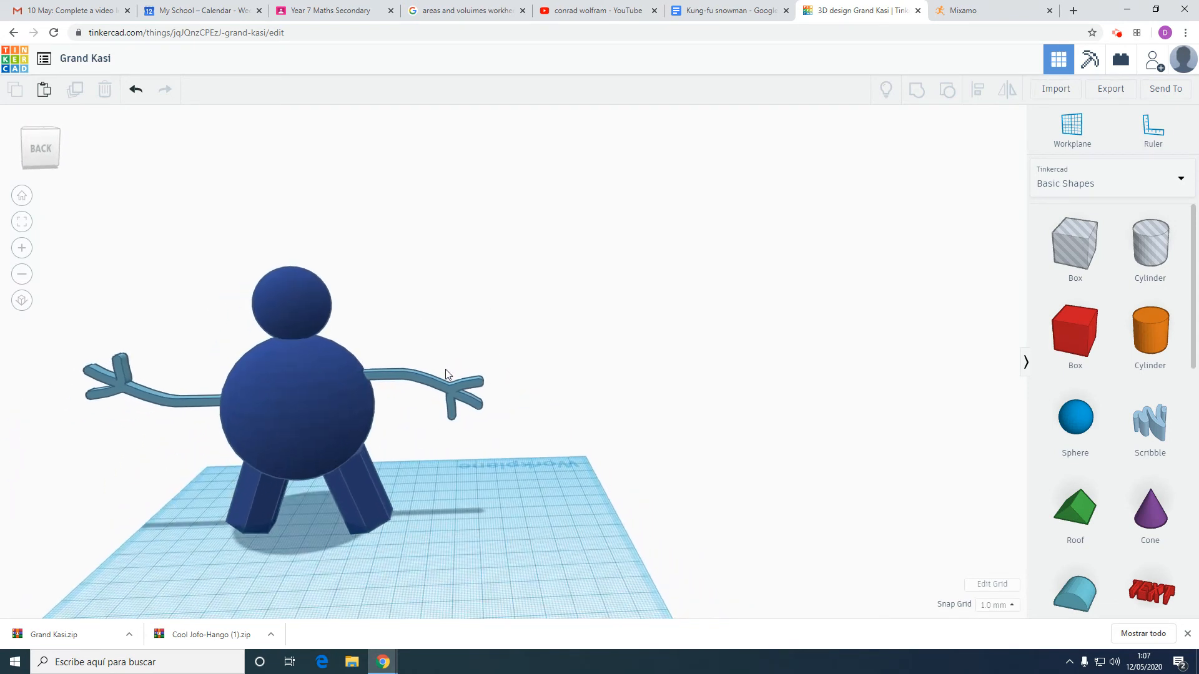
left_click(1118, 94)
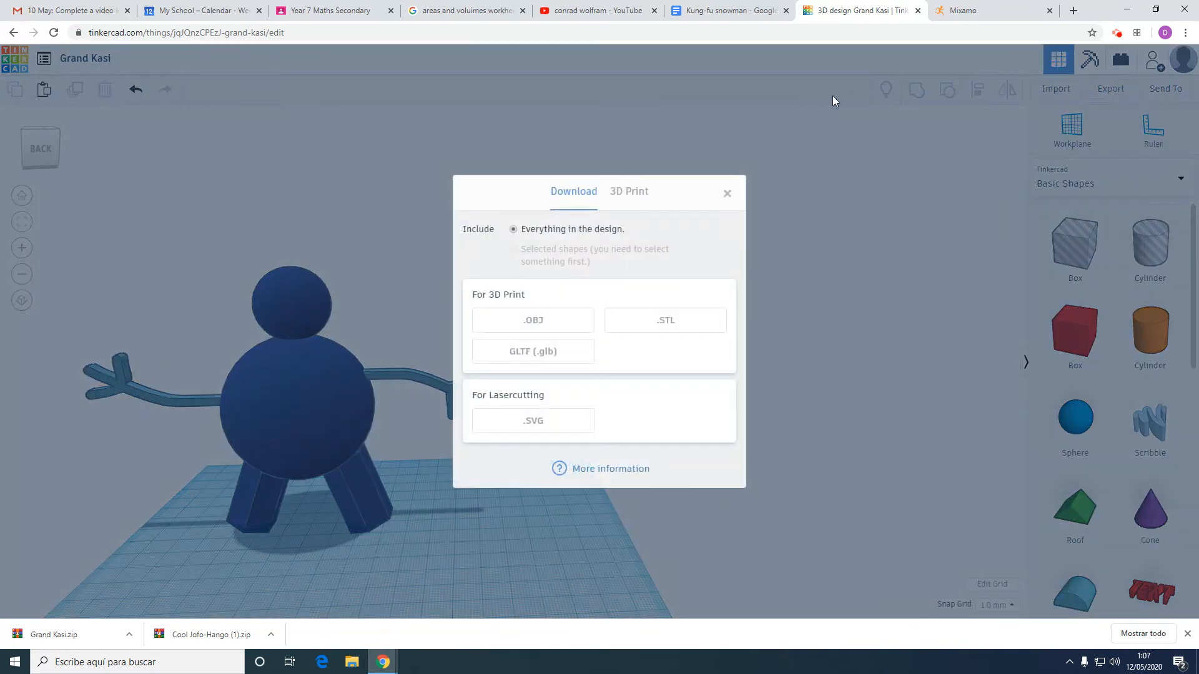
left_click(532, 322)
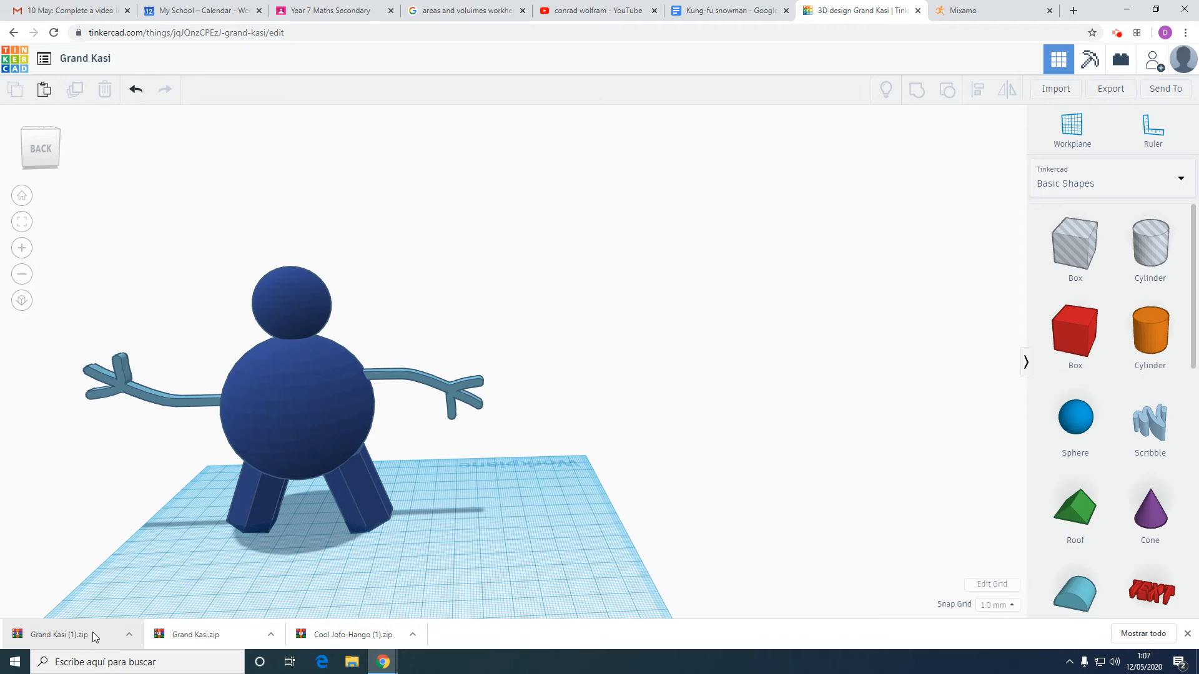
Step: Switch to Mixamo and upload Grand Kasi (1).zip as a new character
left_click(978, 11)
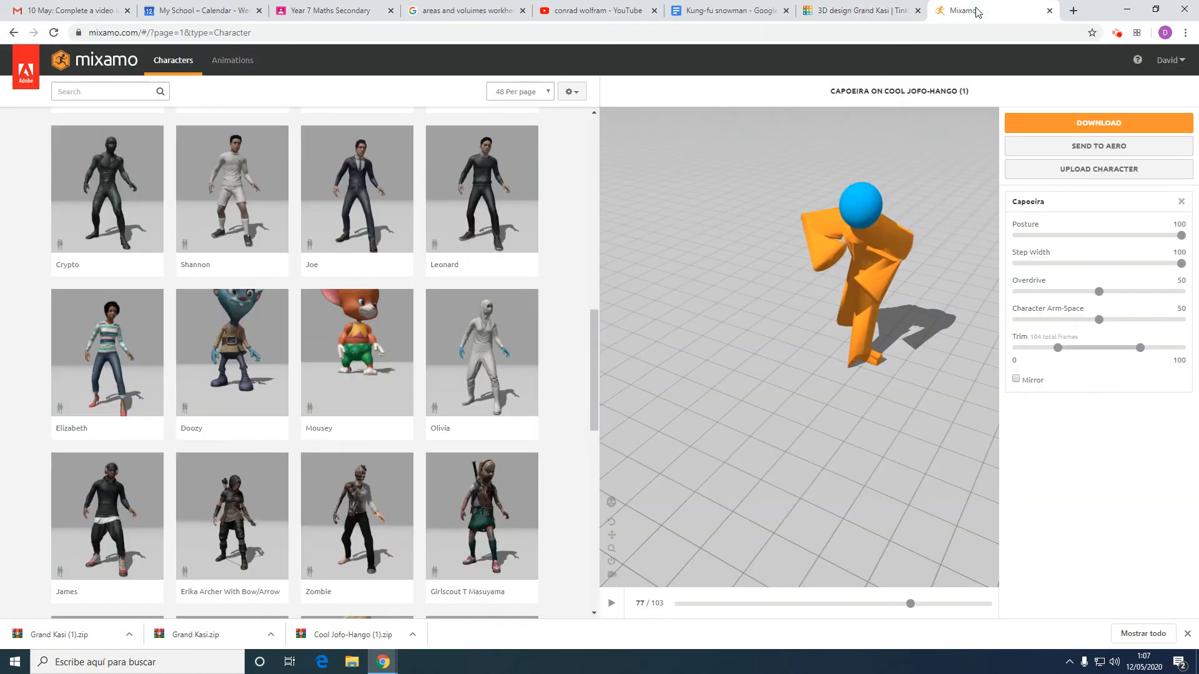
left_click(1074, 169)
left_click_drag(62, 627, 559, 349)
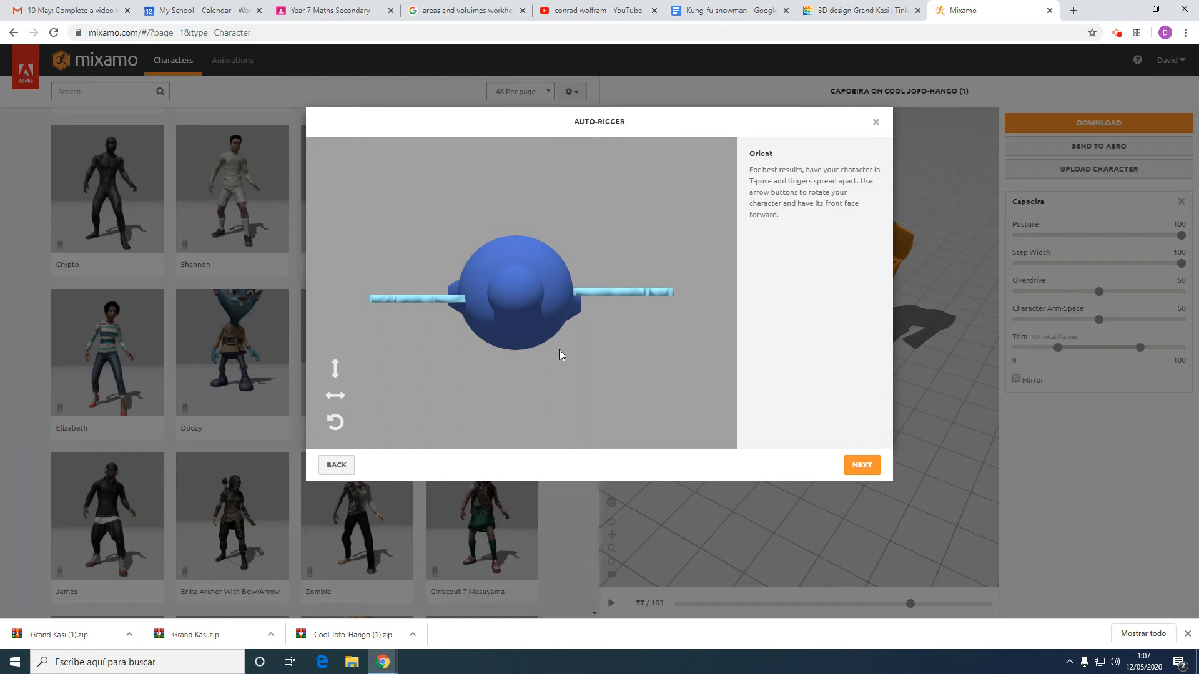
Step: Rotate the uploaded snowman three times on the X-axis so it stands upright in the Auto-Rigger
left_click(334, 369)
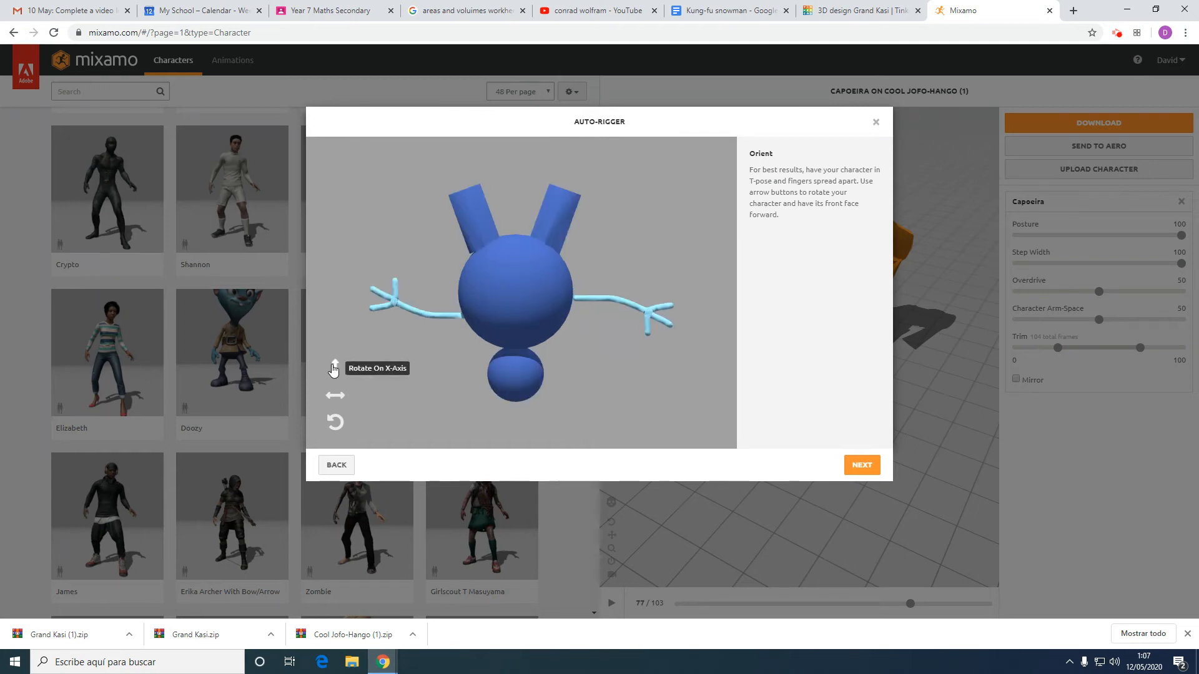
left_click(335, 370)
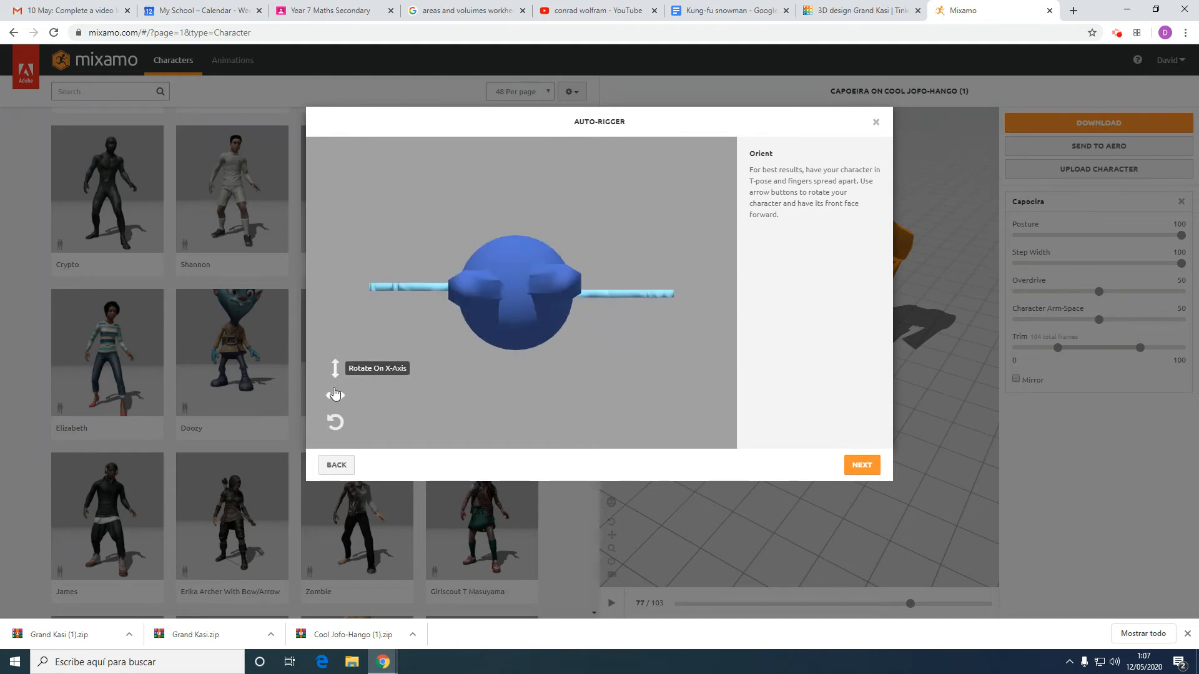
left_click(335, 369)
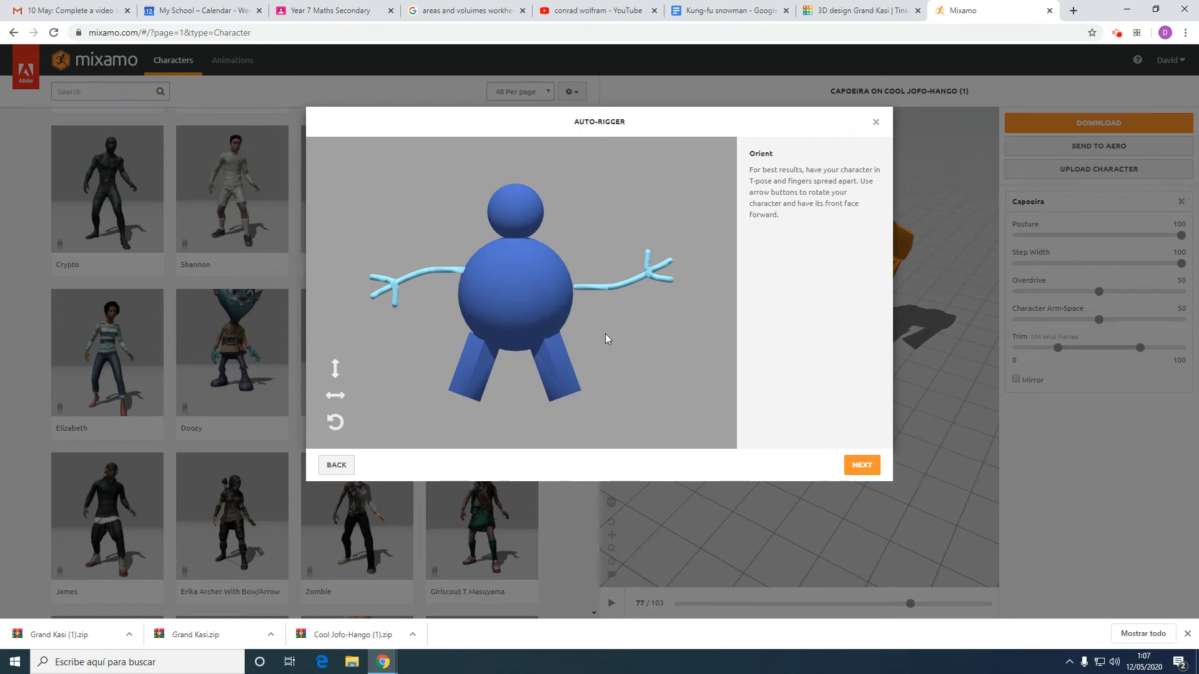
right_click(650, 327)
left_click(627, 261)
Step: Switch back to Tinkercad and nudge the copied arm inward so its end overlaps the snowman's body
left_click(866, 8)
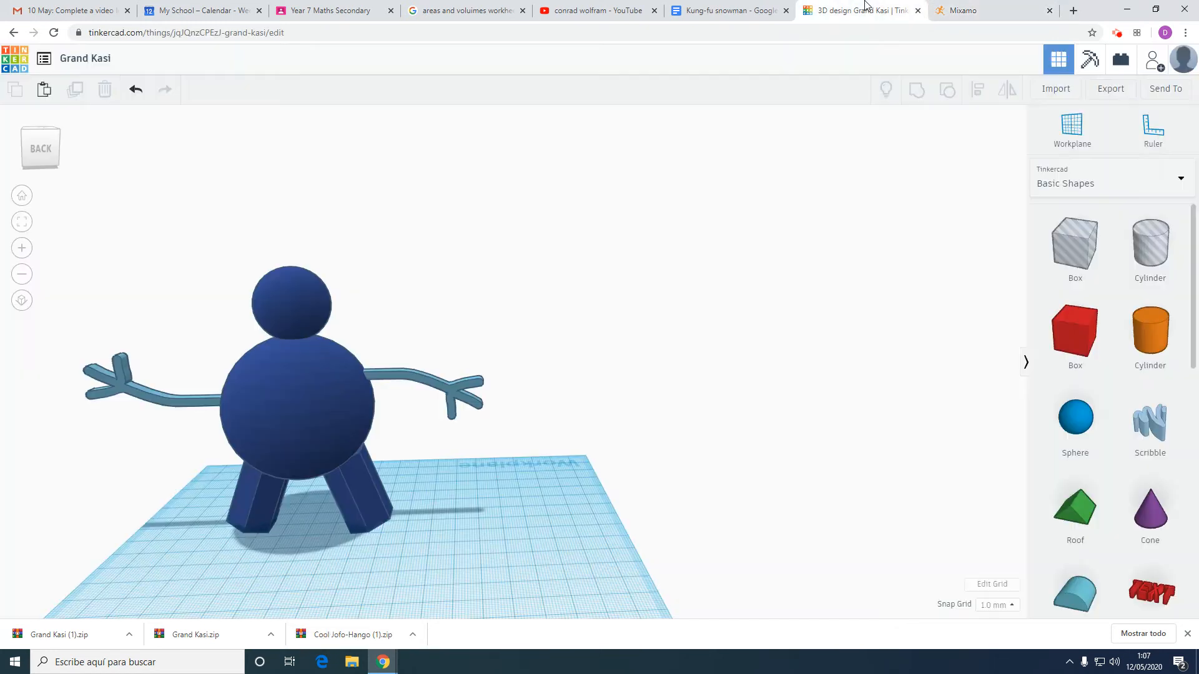
scroll(573, 274, "down", 2)
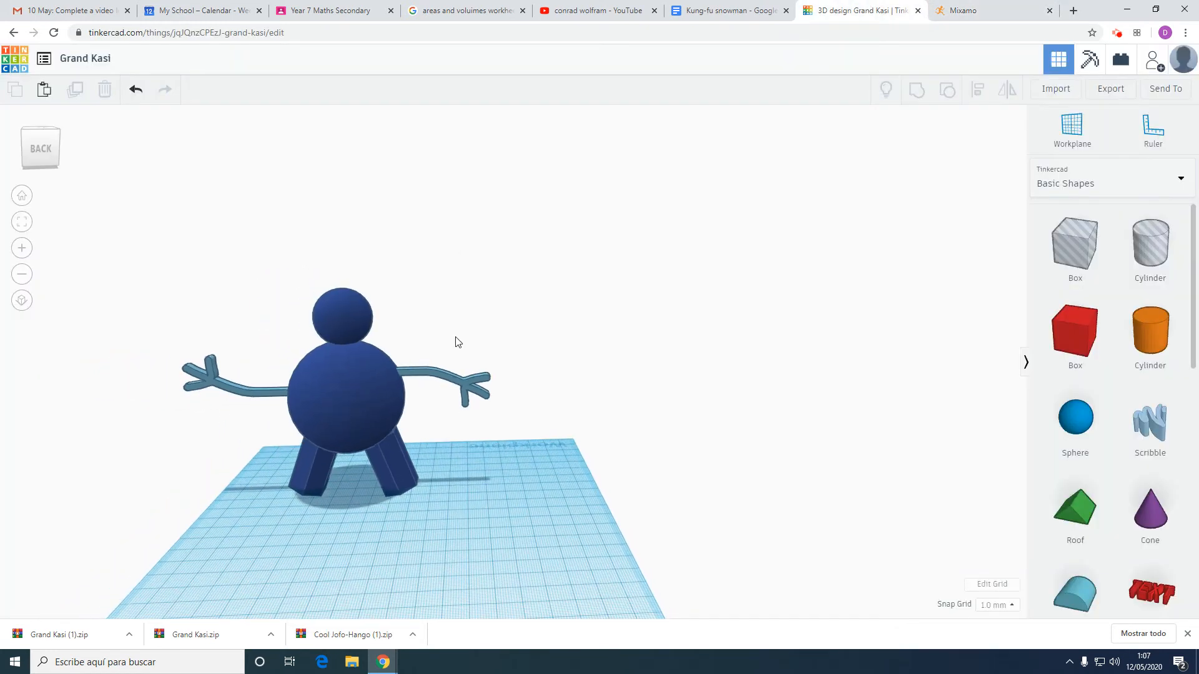
middle_click_drag(458, 327, 542, 415)
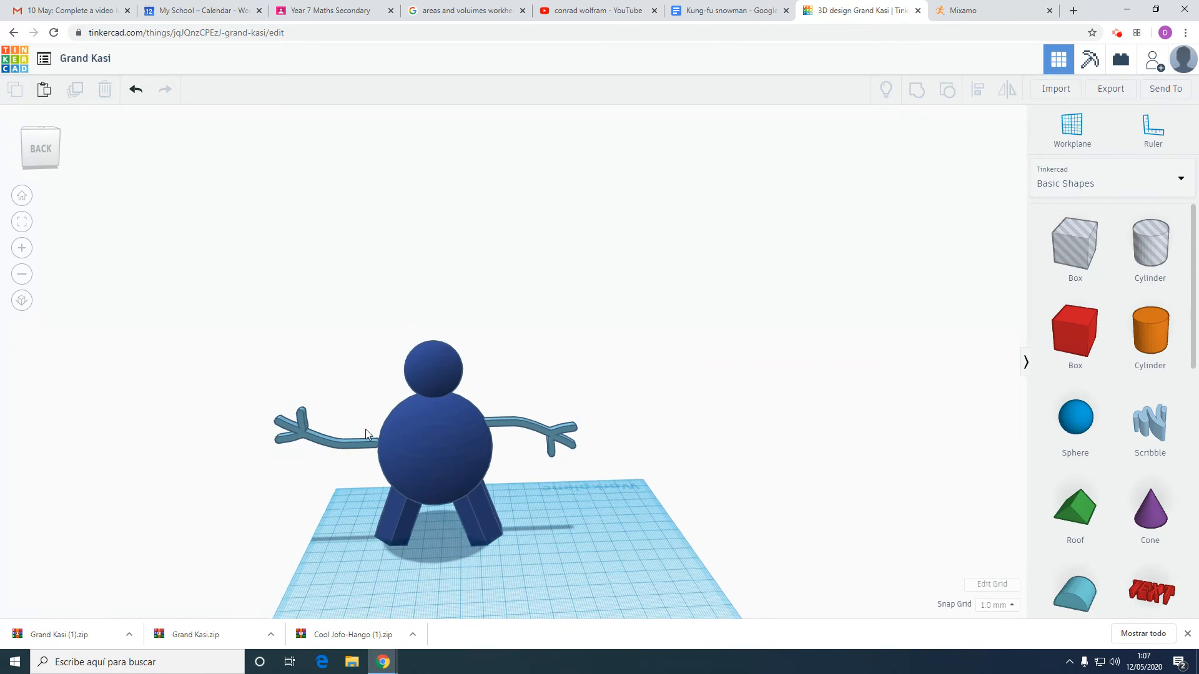
scroll(356, 391, "up", 5)
middle_click_drag(350, 475, 419, 469)
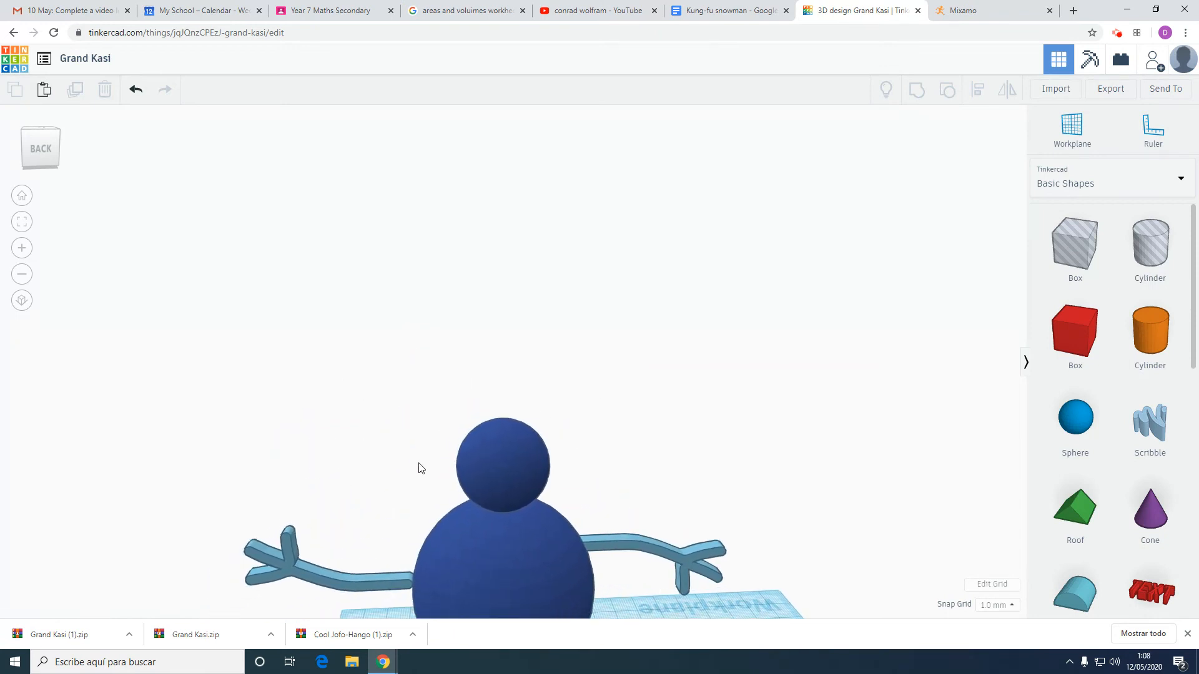
left_click(355, 580)
left_click_drag(353, 579, 371, 581)
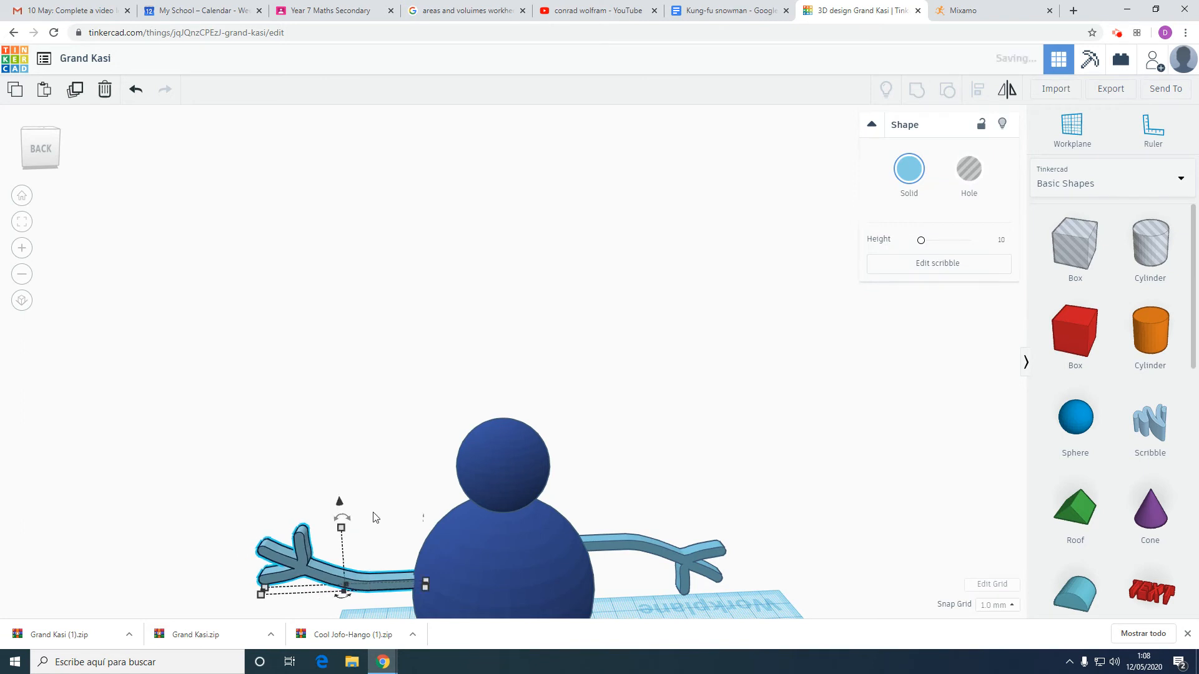
left_click(406, 463)
Step: Select the snowman's body and both arms and group them into a single shape
scroll(343, 348, "down", 3)
scroll(367, 364, "down", 3)
left_click_drag(313, 313, 646, 586)
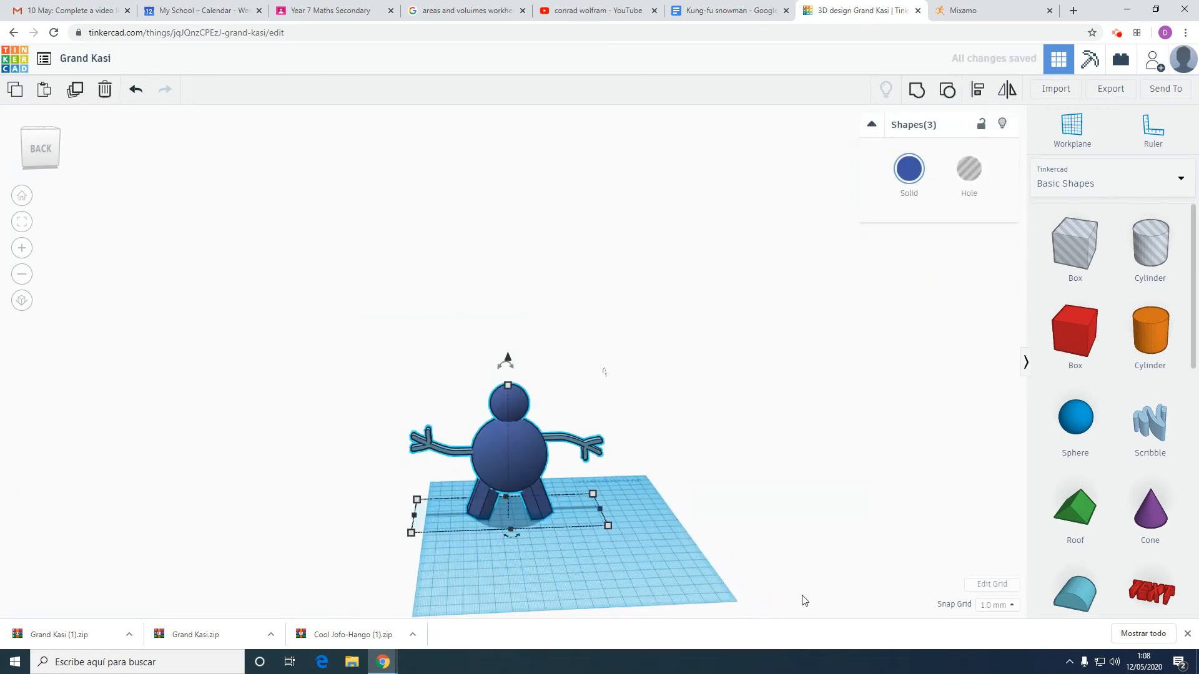
left_click(918, 91)
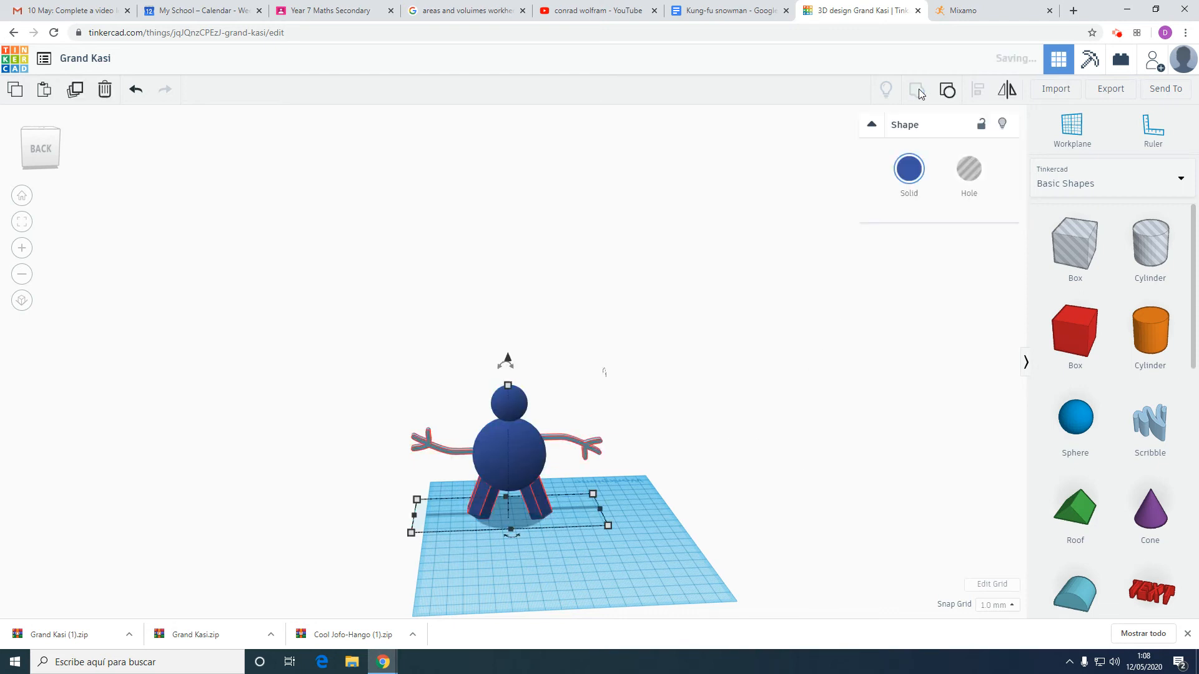
left_click(762, 415)
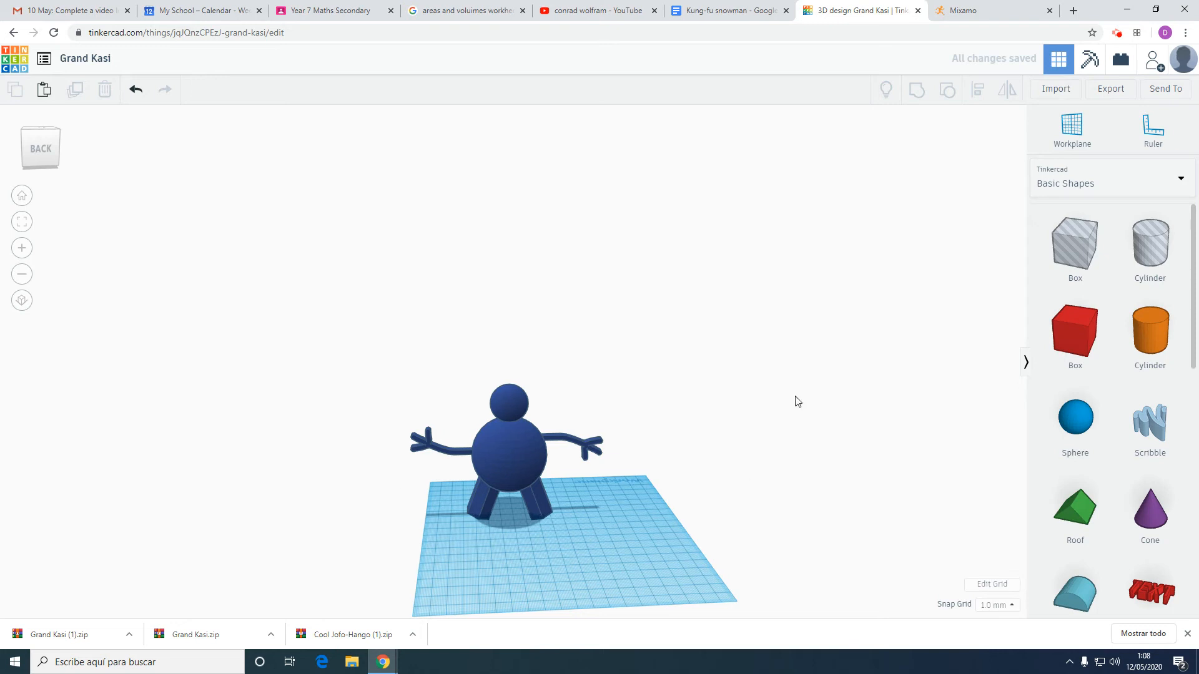
Step: Export the grouped snowman as OBJ and upload Grand Kasi (2).zip to Mixamo in place of the previous character
left_click(1099, 93)
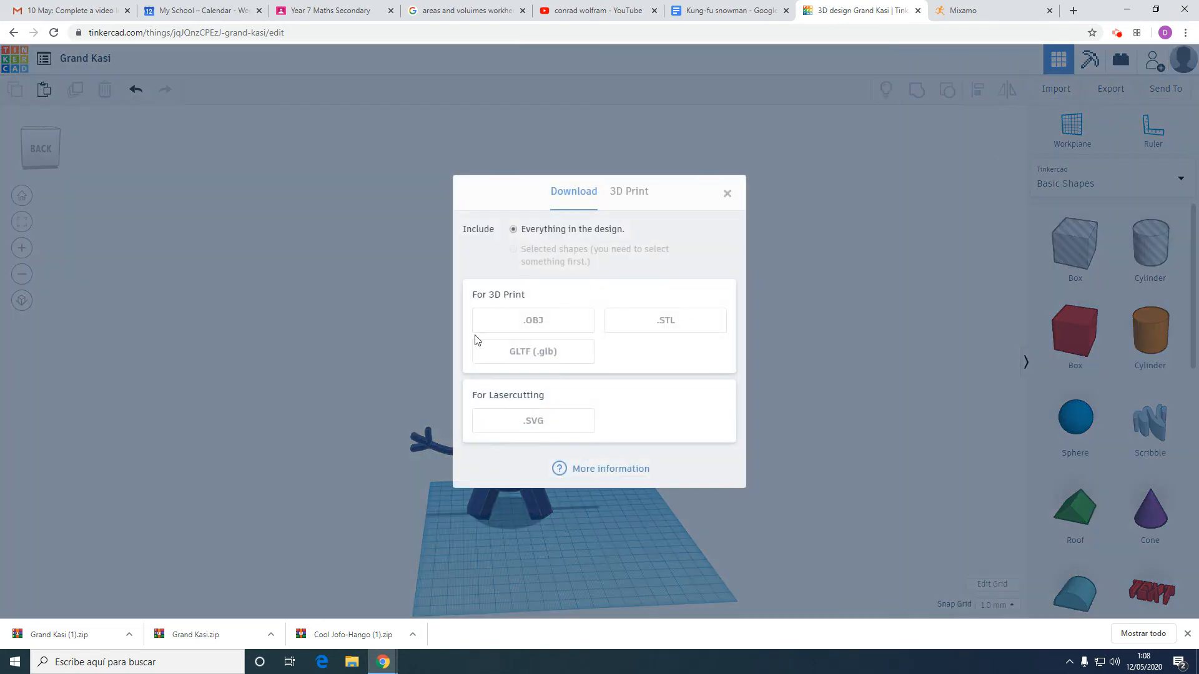
left_click(532, 321)
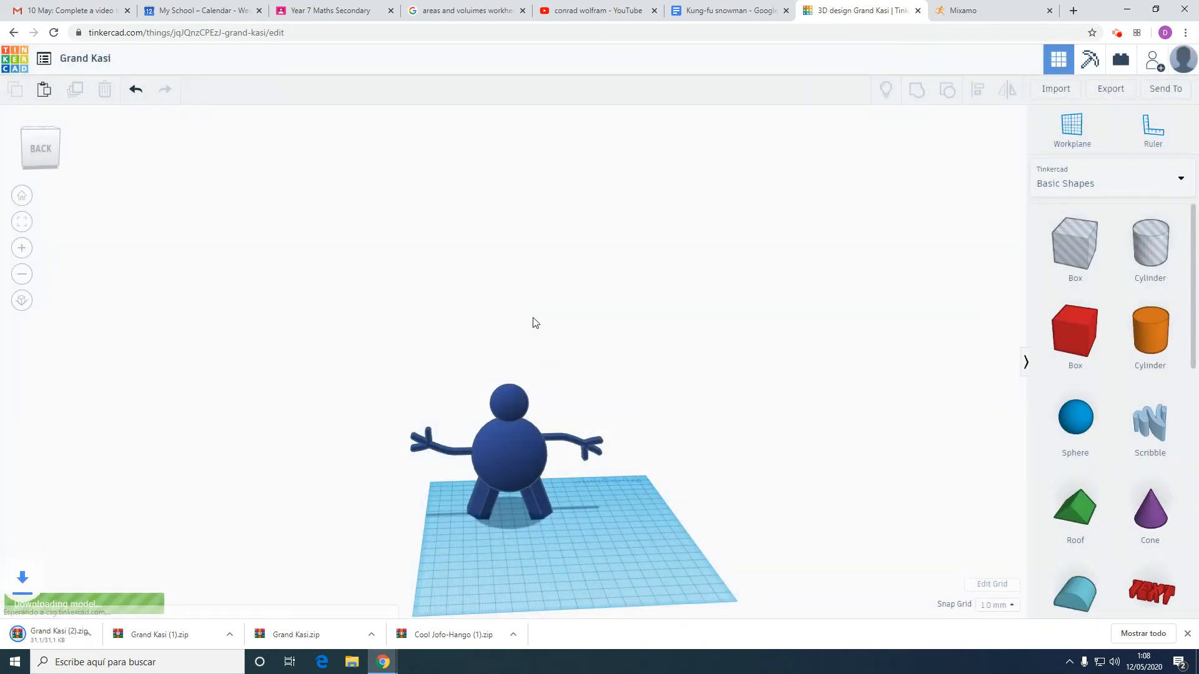
left_click(958, 12)
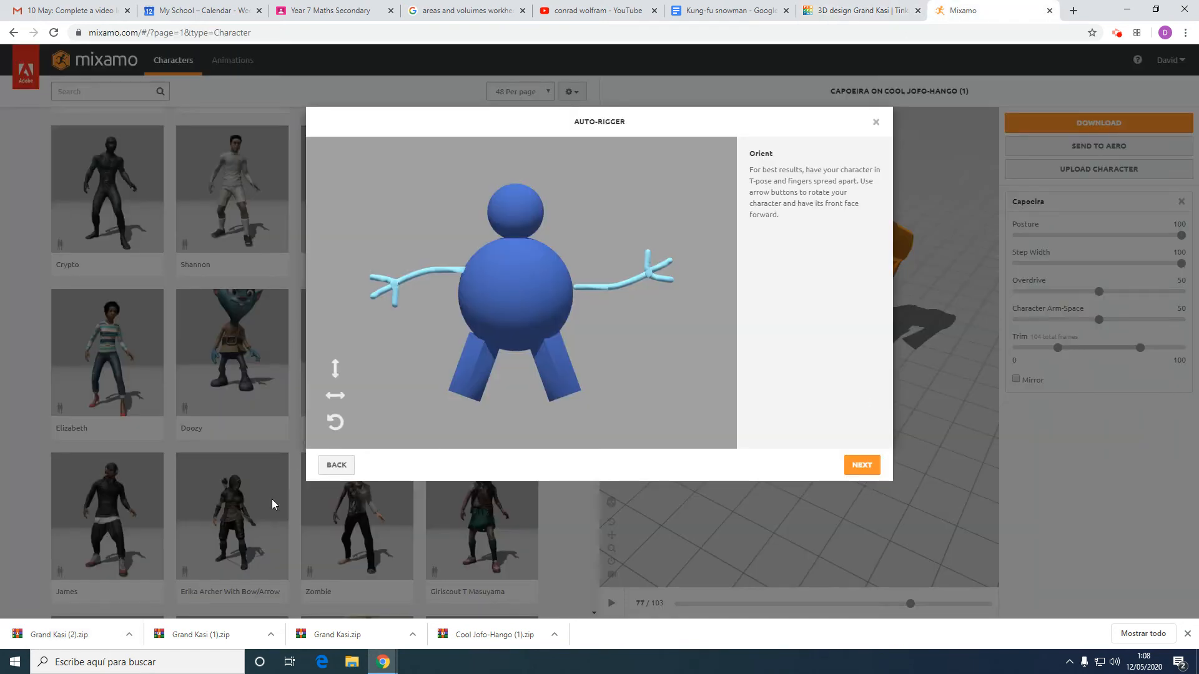
left_click(336, 466)
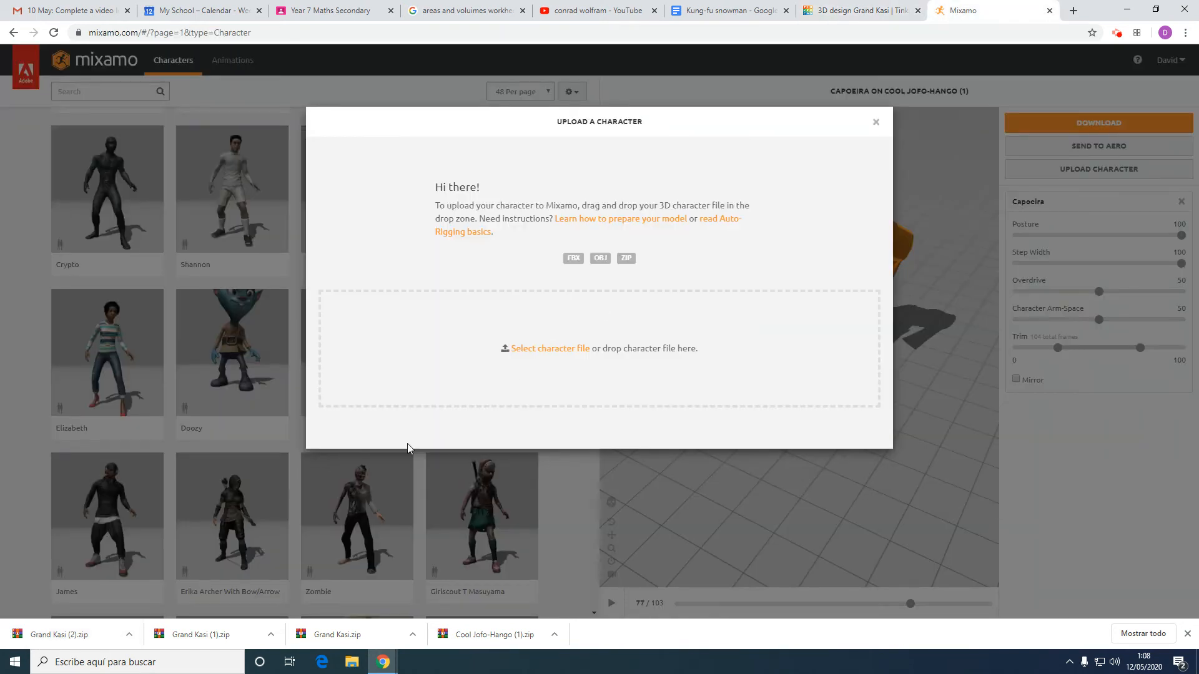
left_click_drag(77, 634, 618, 353)
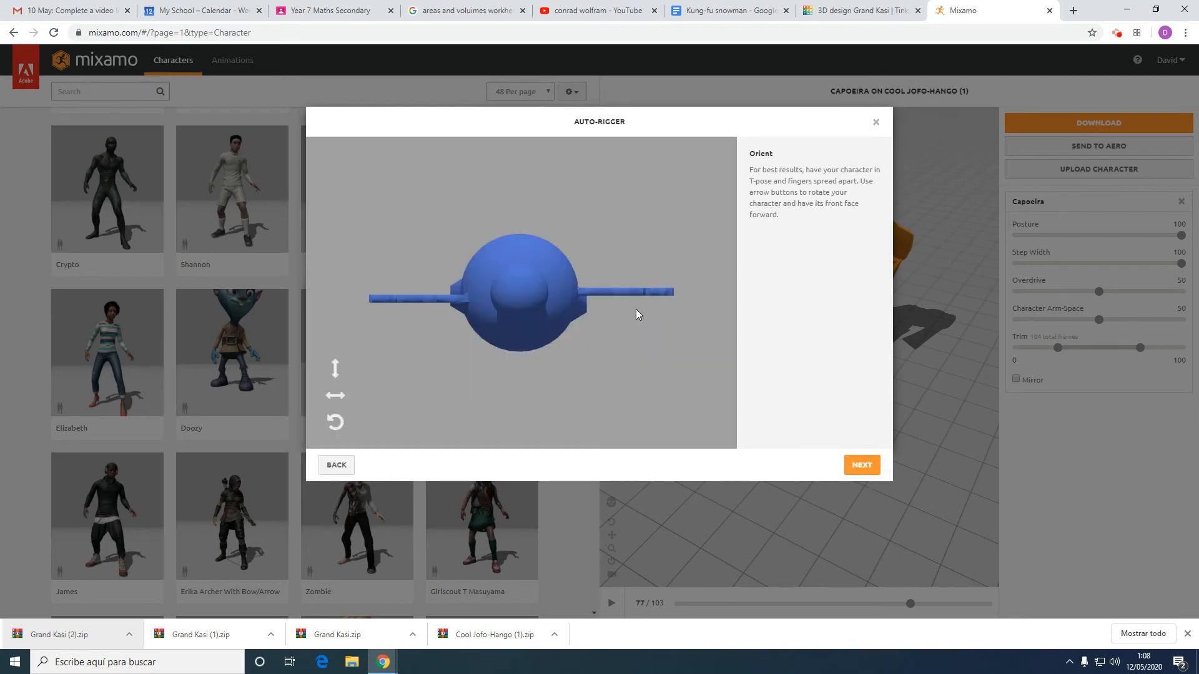
Step: Rotate the snowman upright with three vertical turns in the Auto-Rigger and proceed to marker placement
left_click(335, 371)
left_click(335, 372)
left_click(335, 373)
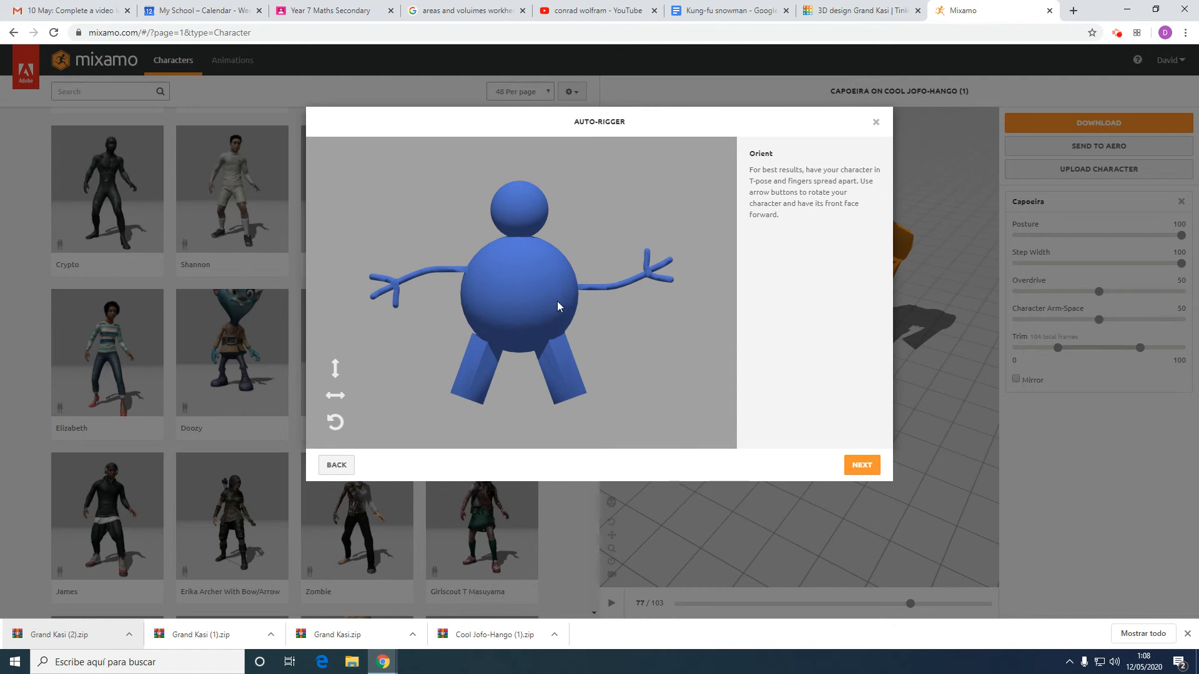
left_click(858, 467)
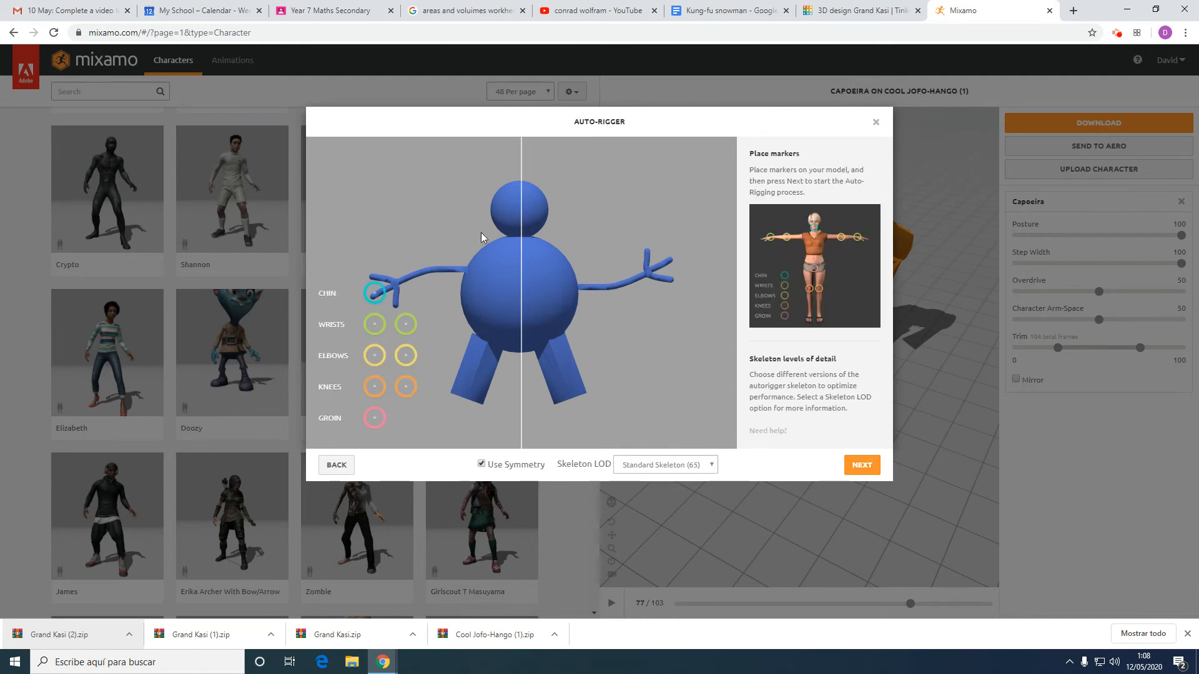
Step: Place the chin marker on the lower head and the wrist markers at both hands, turning off symmetry to position the second wrist separately
mouse_move(374, 298)
left_mouse_down()
mouse_move(415, 269)
mouse_move(500, 250)
mouse_move(522, 223)
left_mouse_up()
mouse_move(374, 324)
left_mouse_down()
mouse_move(415, 281)
mouse_move(403, 282)
left_mouse_up()
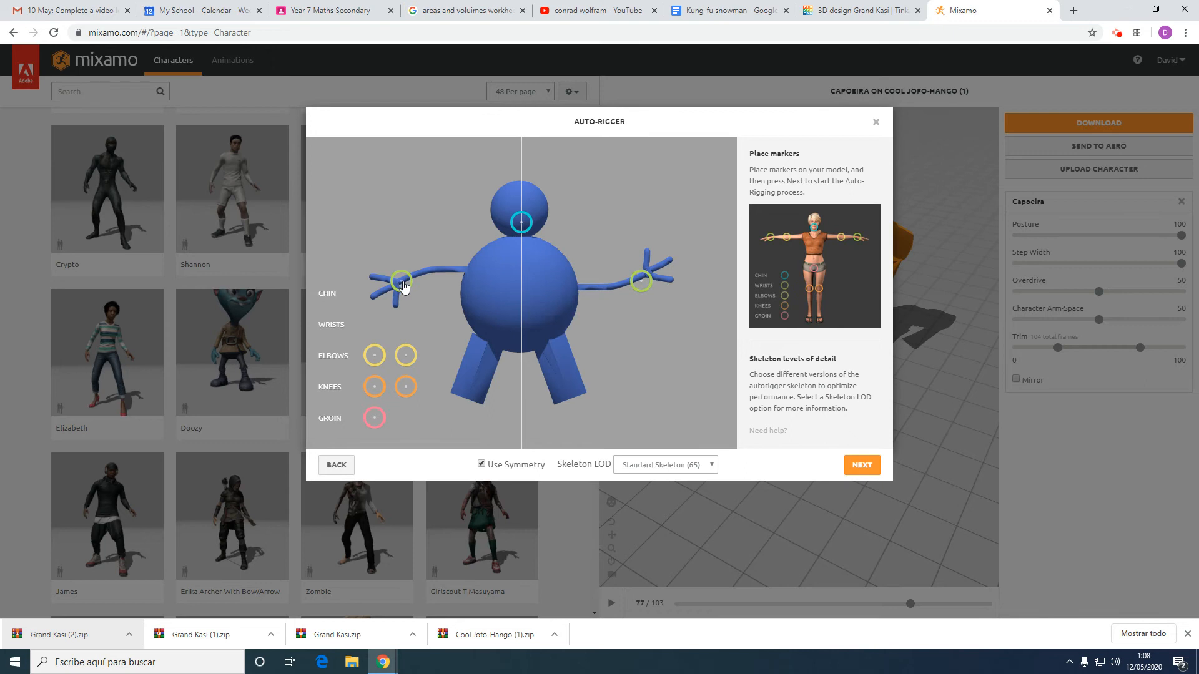
left_click(481, 465)
left_click_drag(653, 286, 644, 274)
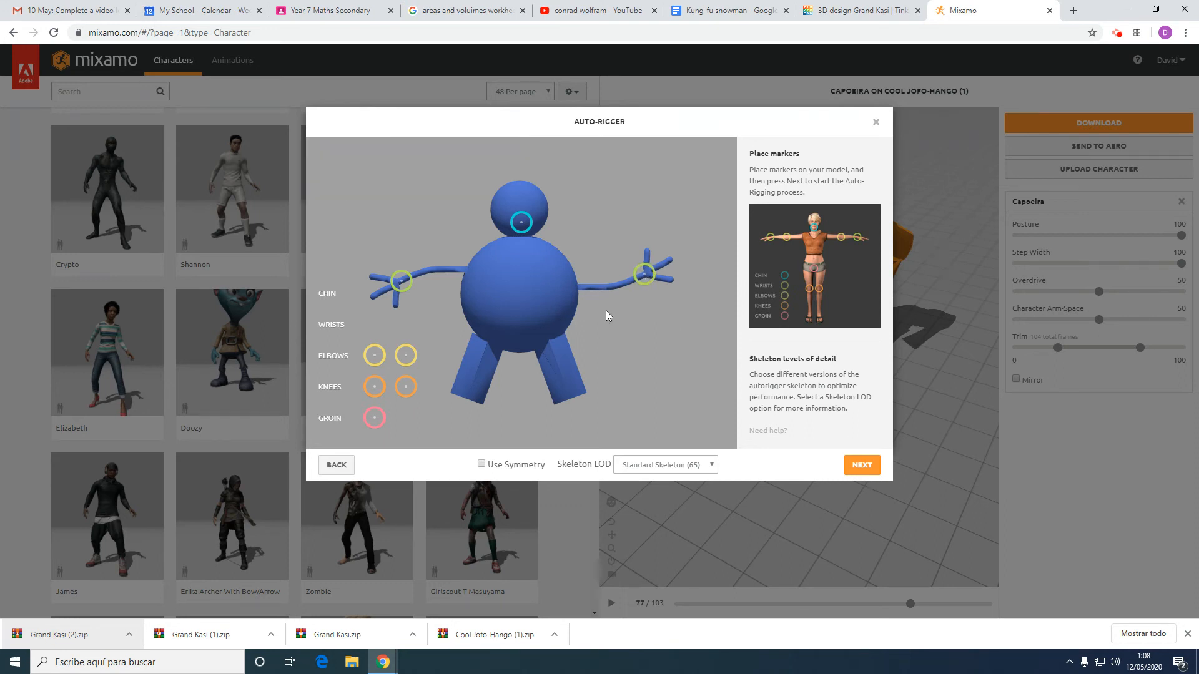
Step: Place the elbow markers midway along each arm, the knee markers on both legs and the groin marker between the legs
mouse_move(375, 356)
left_mouse_down()
mouse_move(420, 267)
mouse_move(433, 275)
left_mouse_up()
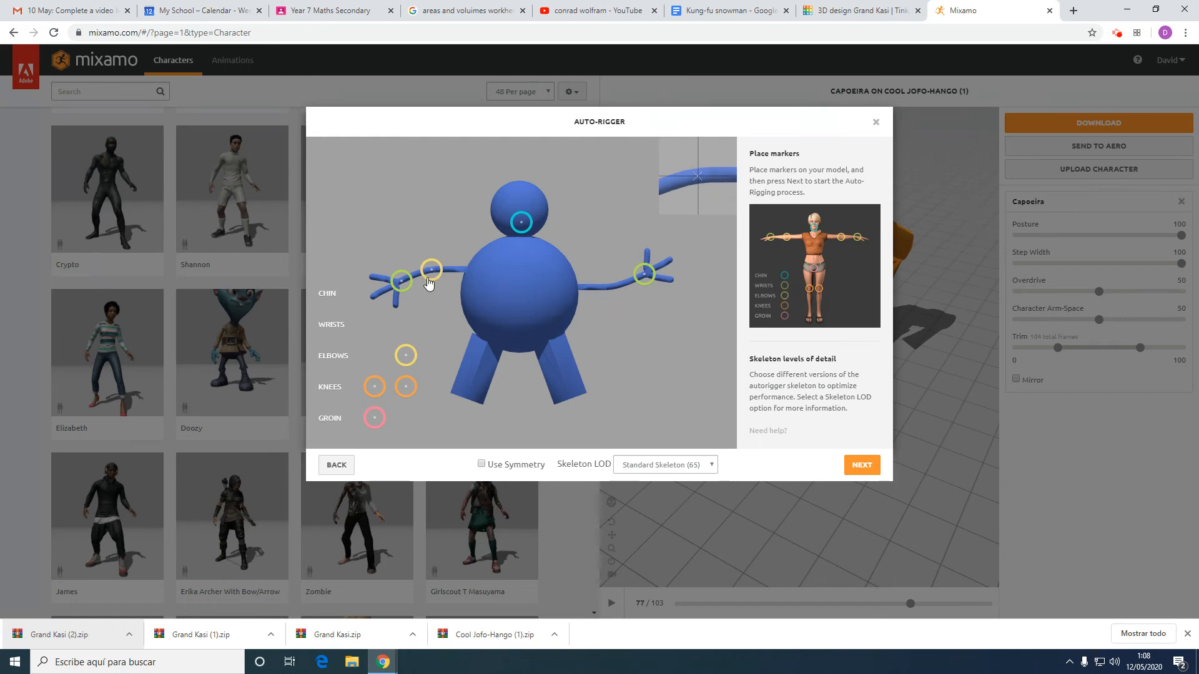
mouse_move(406, 356)
left_mouse_down()
mouse_move(621, 291)
mouse_move(612, 289)
left_mouse_up()
mouse_move(375, 396)
left_mouse_down()
mouse_move(430, 365)
mouse_move(474, 367)
left_mouse_up()
mouse_move(407, 400)
left_mouse_down()
mouse_move(415, 382)
mouse_move(564, 371)
left_mouse_up()
left_click_drag(375, 417, 518, 353)
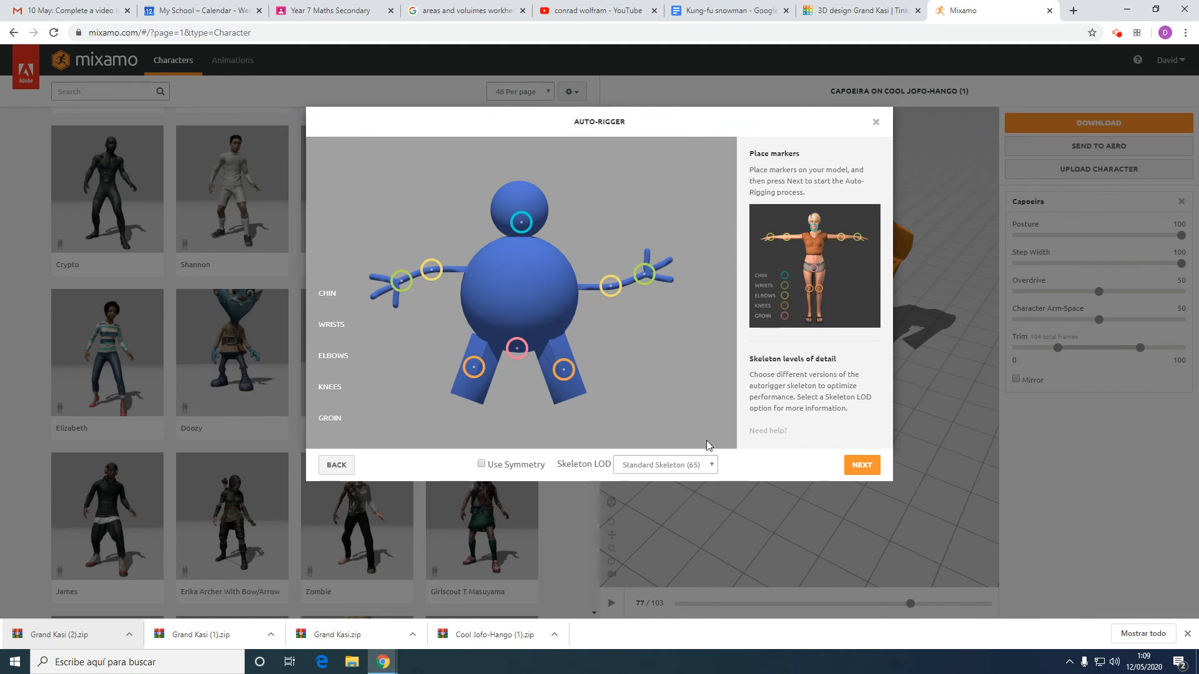
Step: Set the skeleton detail to 3 Chain Fingers (49), run the auto-rigging and accept the rigged snowman as the new character
left_click(713, 470)
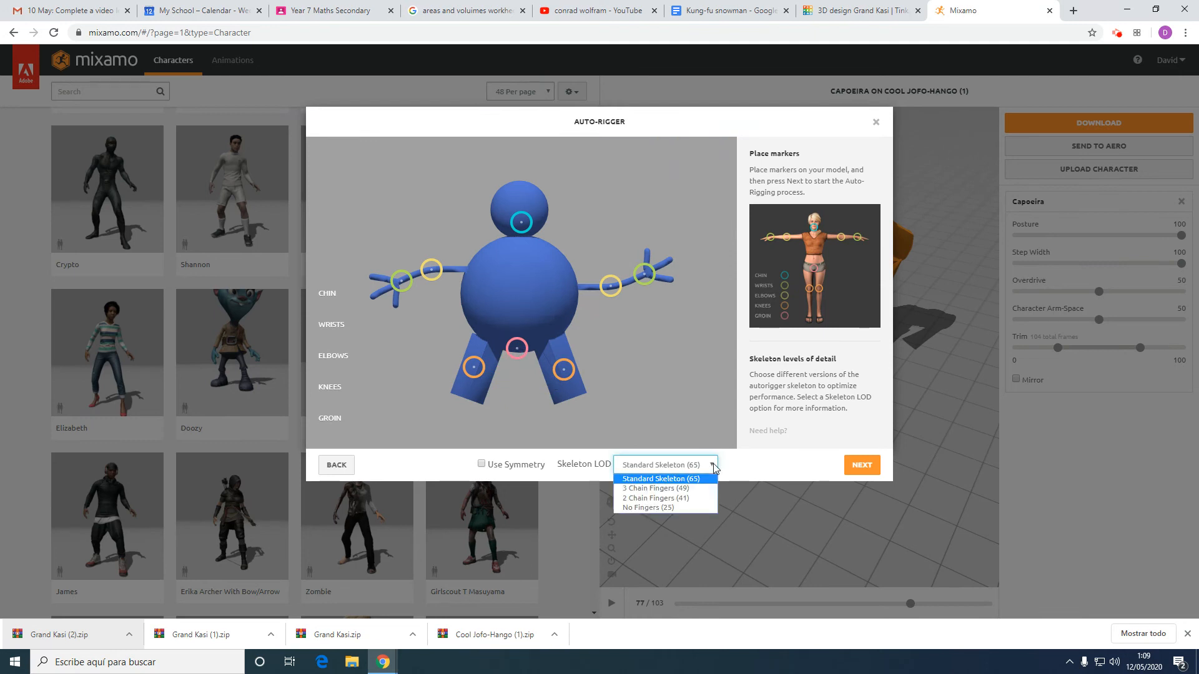
left_click(672, 489)
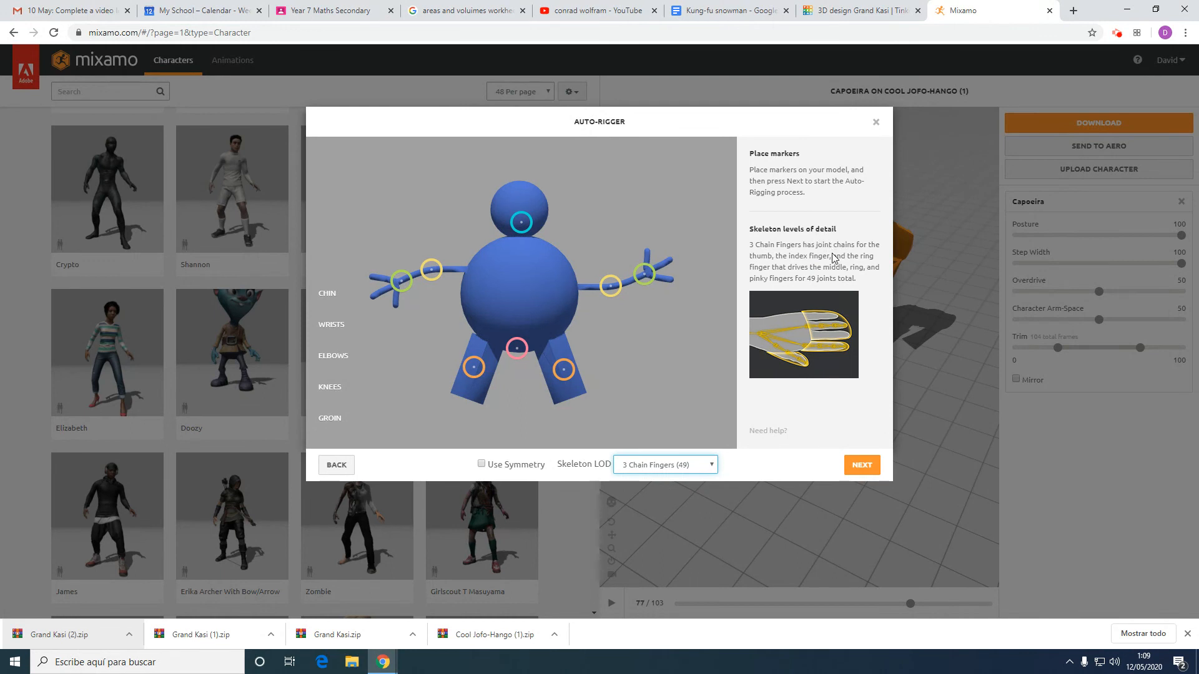
left_click(854, 470)
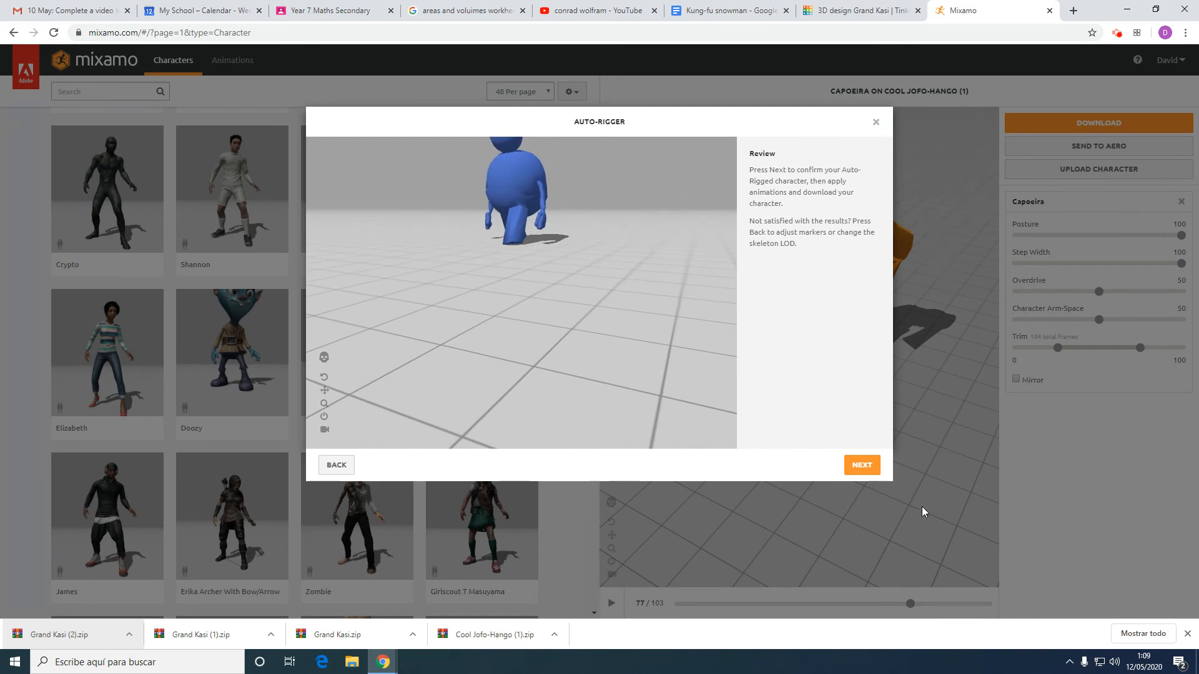
left_click(863, 467)
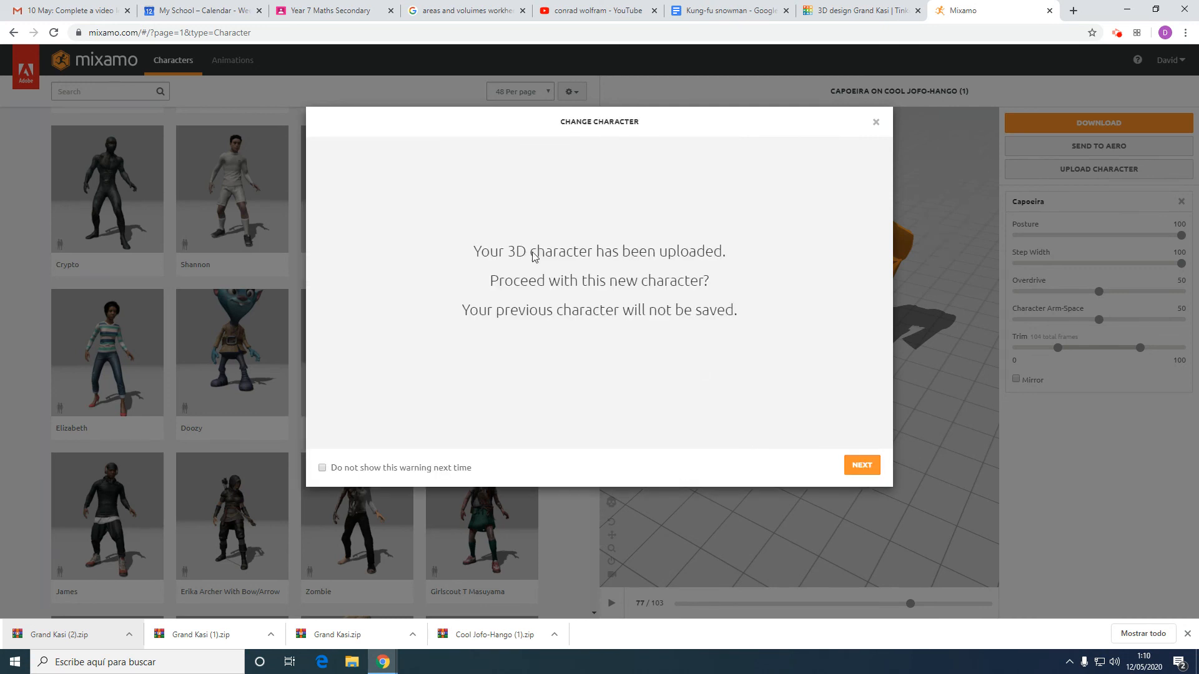
left_click(859, 466)
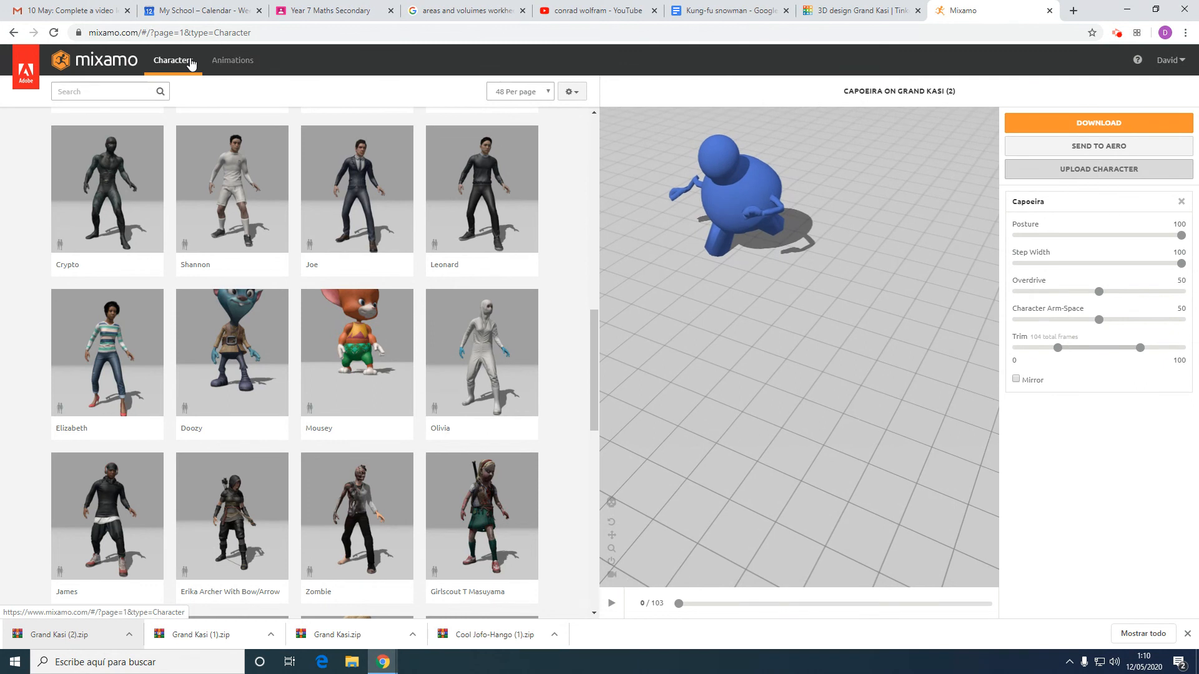
Step: Apply the Capoeira animation to the rigged snowman and set its Posture to 55
scroll(331, 268, "down", 9)
scroll(391, 348, "up", 10)
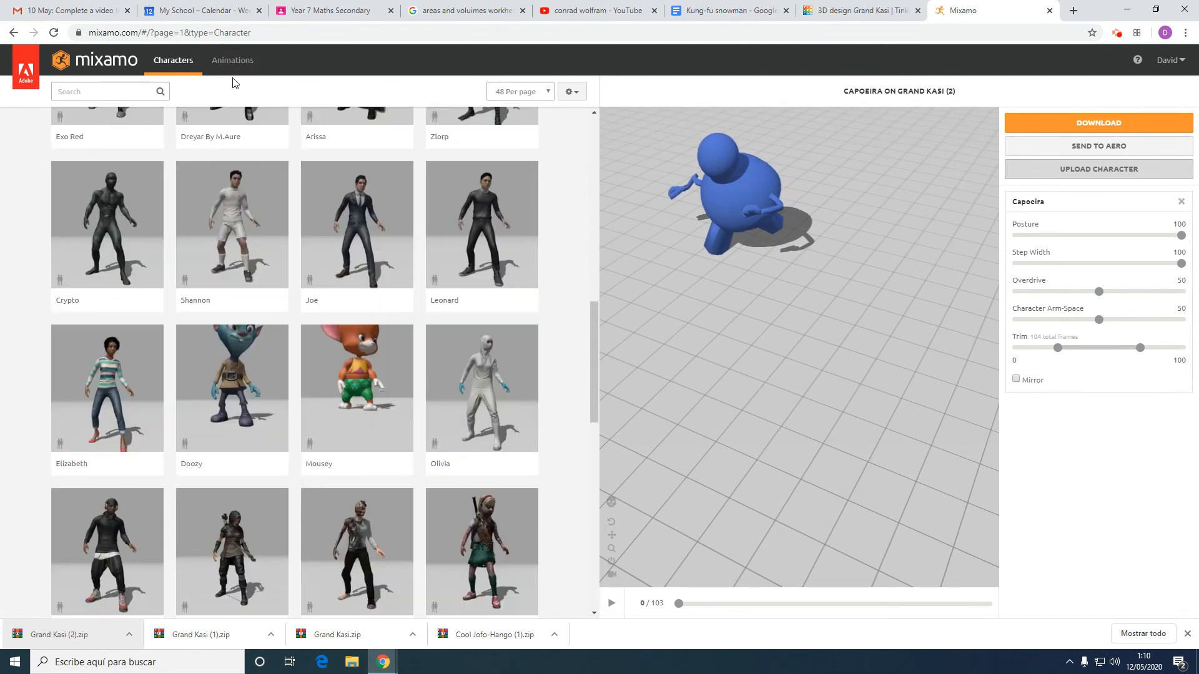
left_click(231, 63)
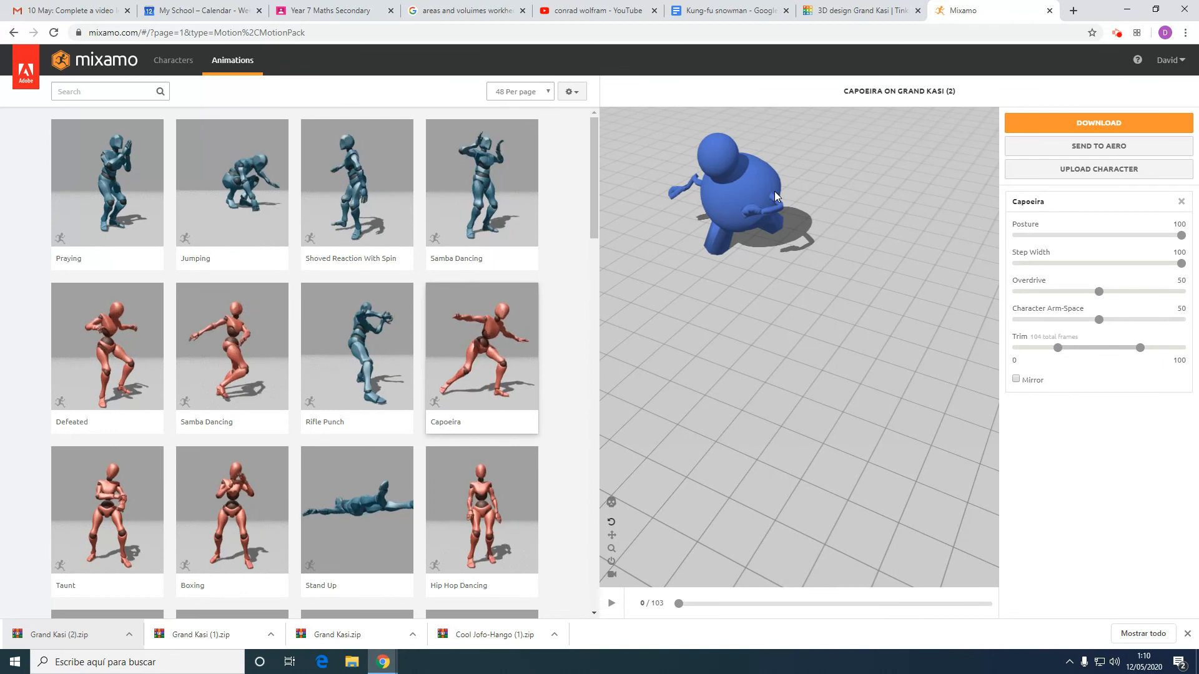
left_click(493, 354)
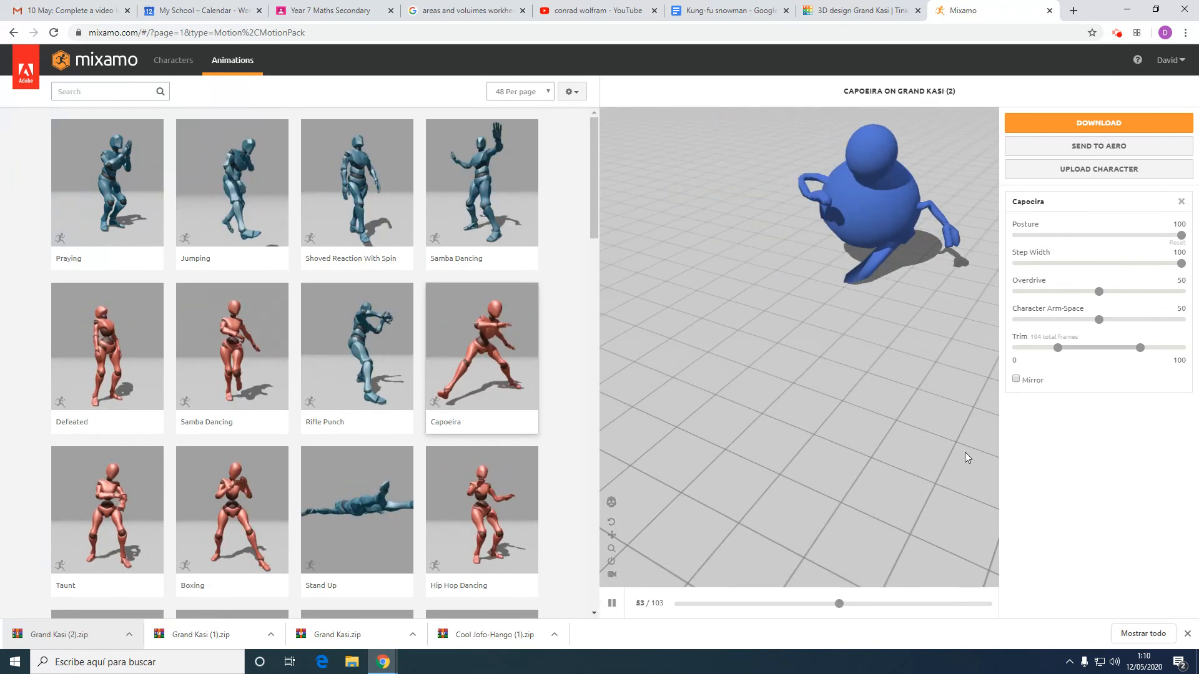
left_click_drag(1182, 236, 1107, 236)
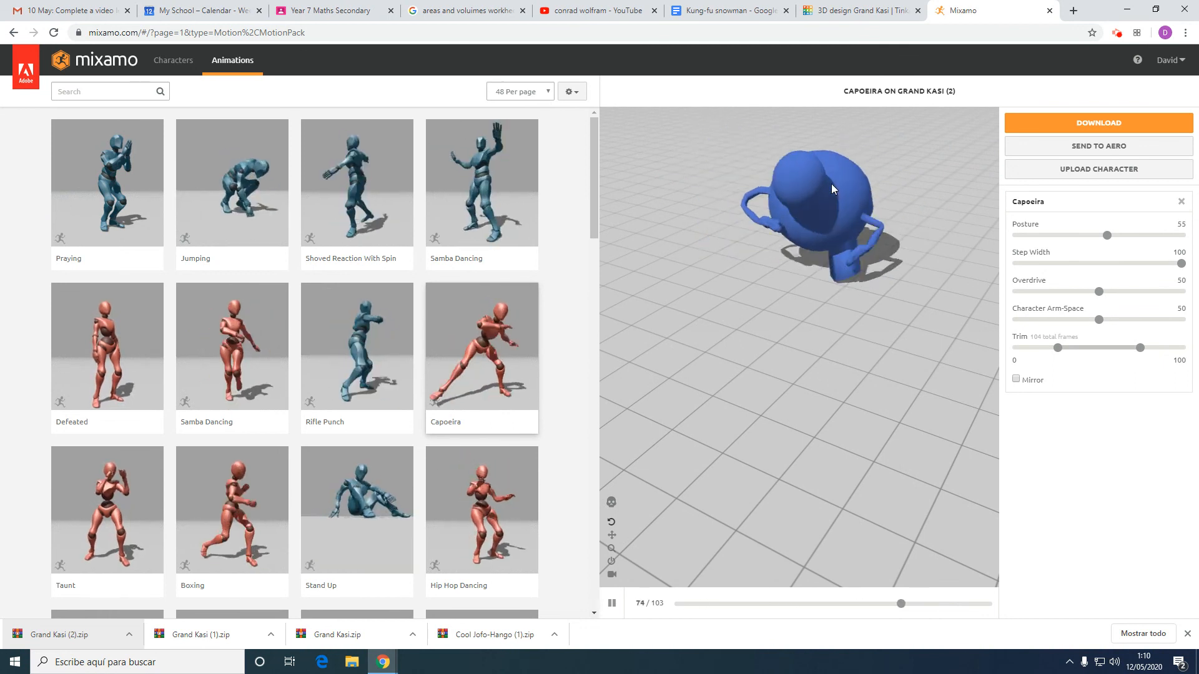
Step: Pause the Capoeira animation at frame 16 and frame the snowman closer in the preview
left_click(612, 604)
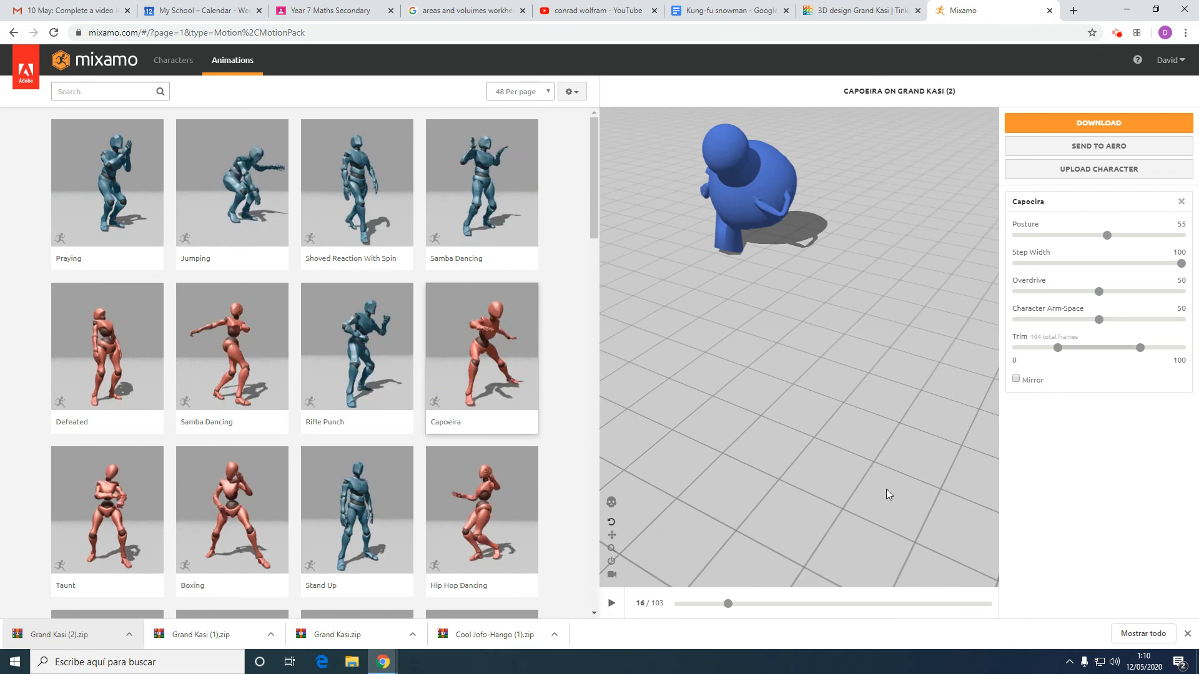
mouse_move(837, 330)
left_mouse_down()
mouse_move(826, 286)
mouse_move(871, 436)
mouse_move(830, 309)
left_mouse_up()
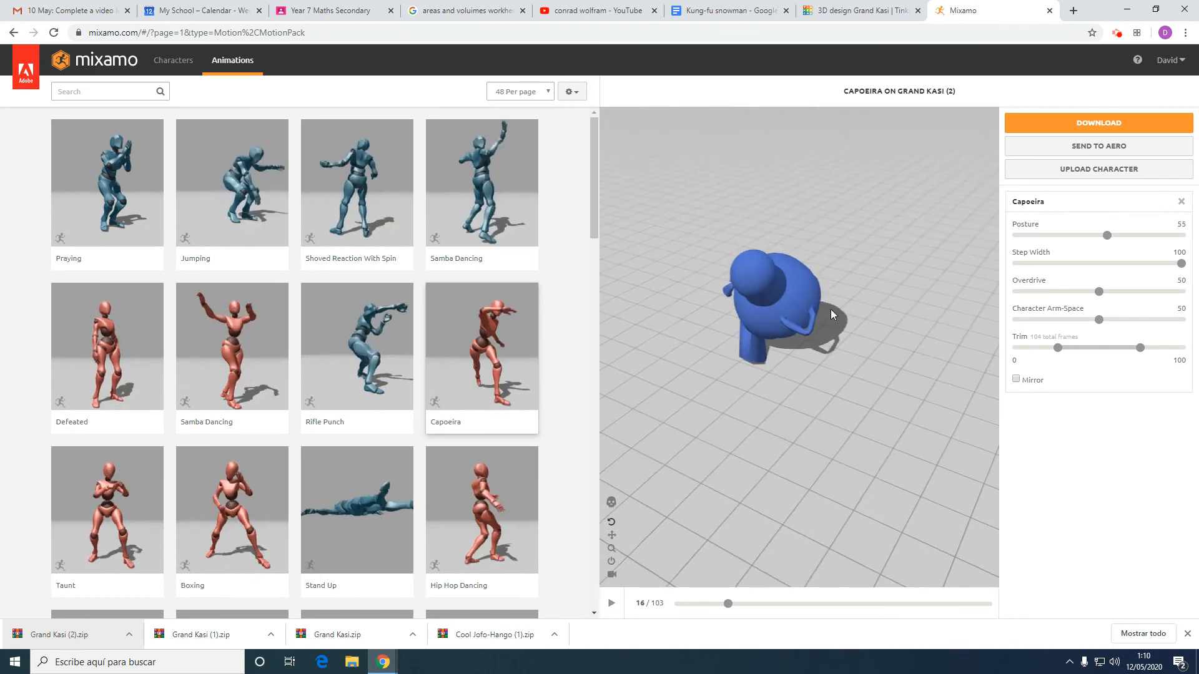
scroll(842, 275, "up", 3)
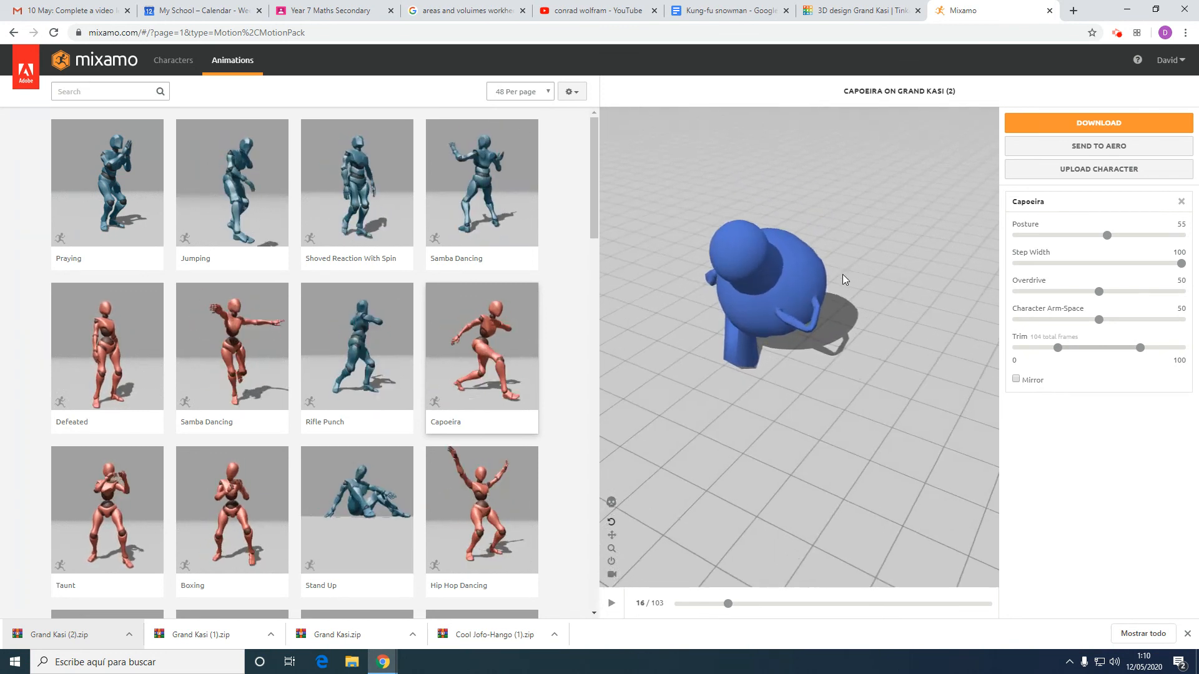
scroll(842, 275, "up", 1)
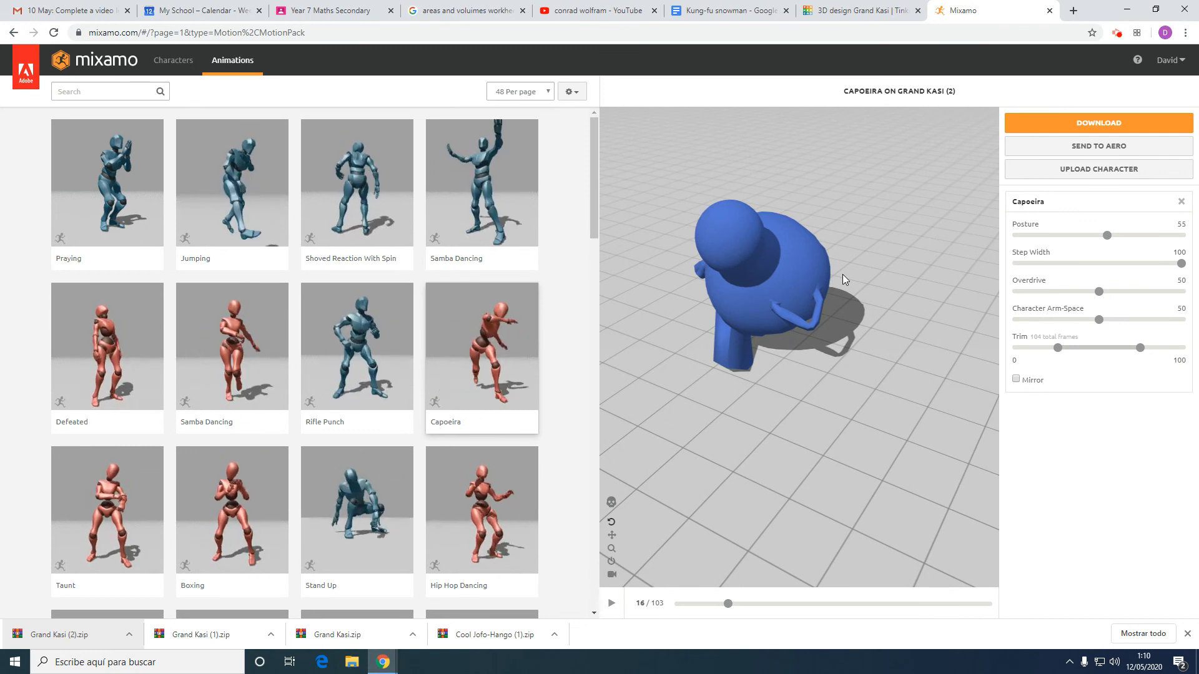
Step: Switch to the Kung-fu snowman document in Google Docs and check its screenshot rows against the Tinkercad and Mixamo pages
left_click(727, 11)
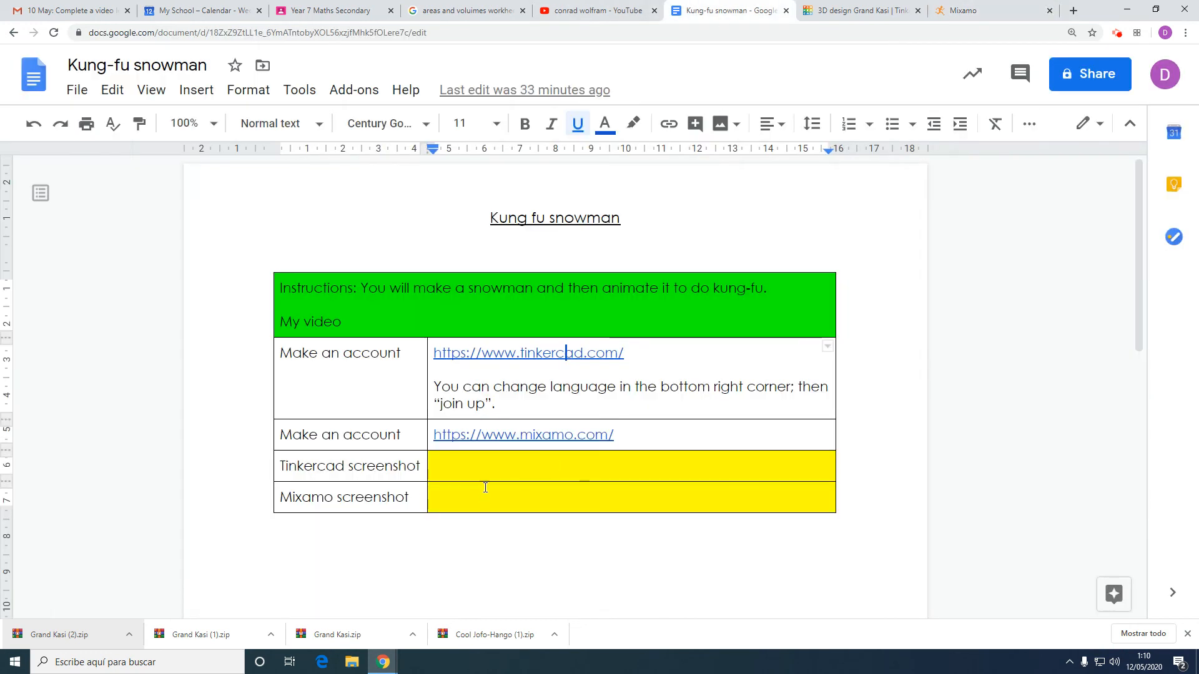
triple_click(514, 462)
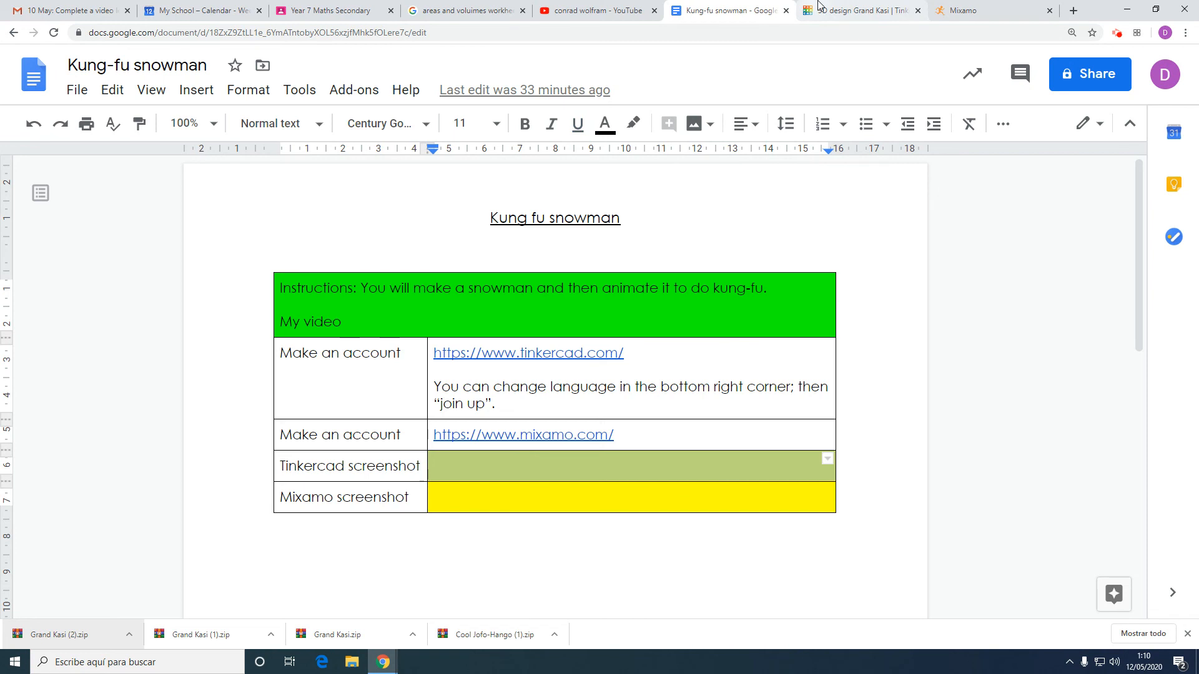
left_click(859, 11)
left_click(985, 10)
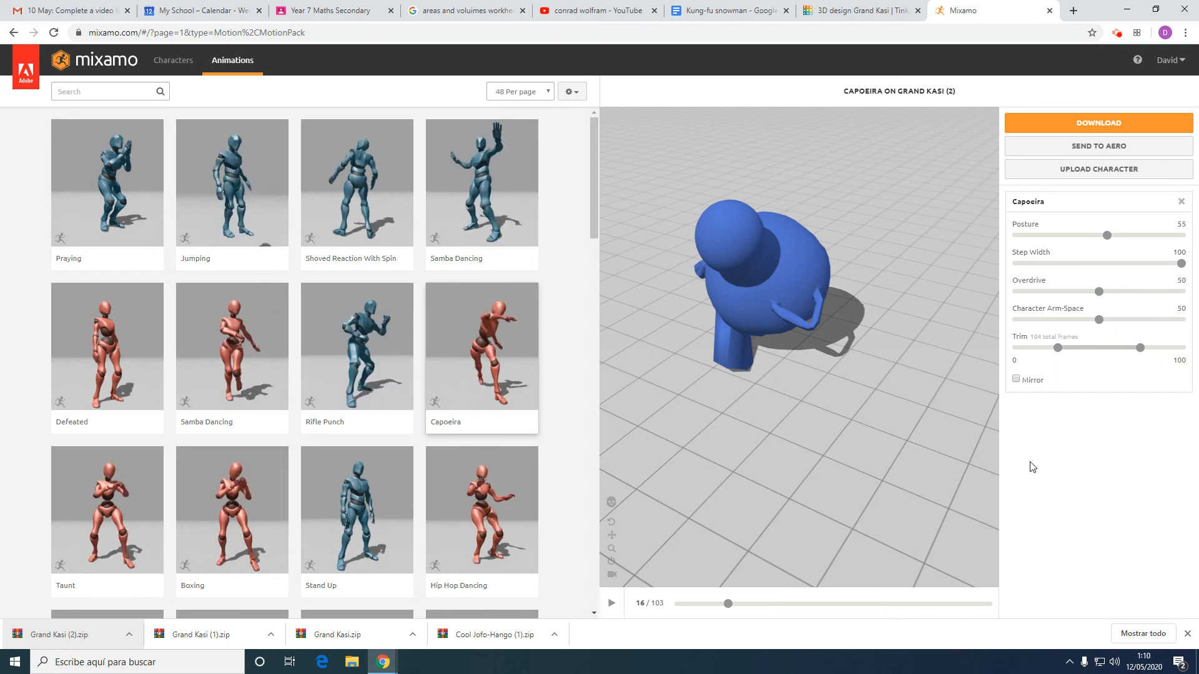
left_click(731, 11)
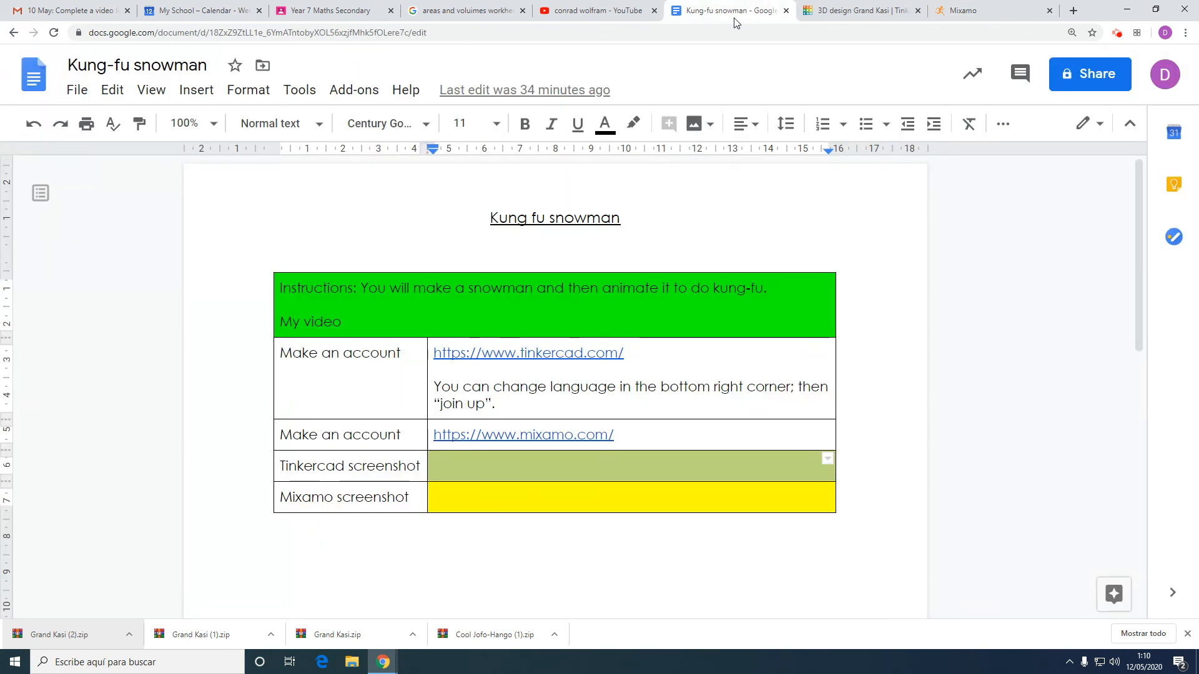